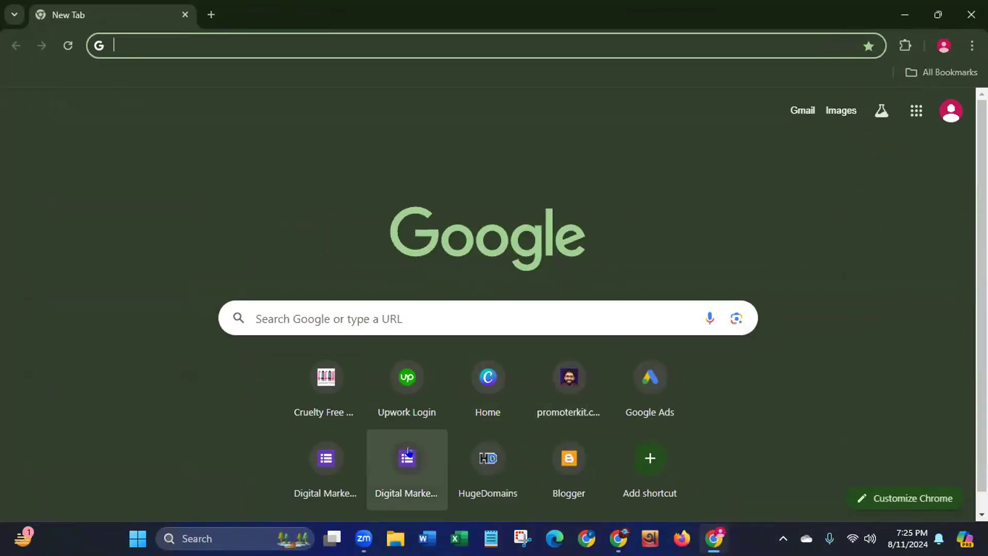
Search Google for 'youtube' from the Chrome address bar
click(224, 38)
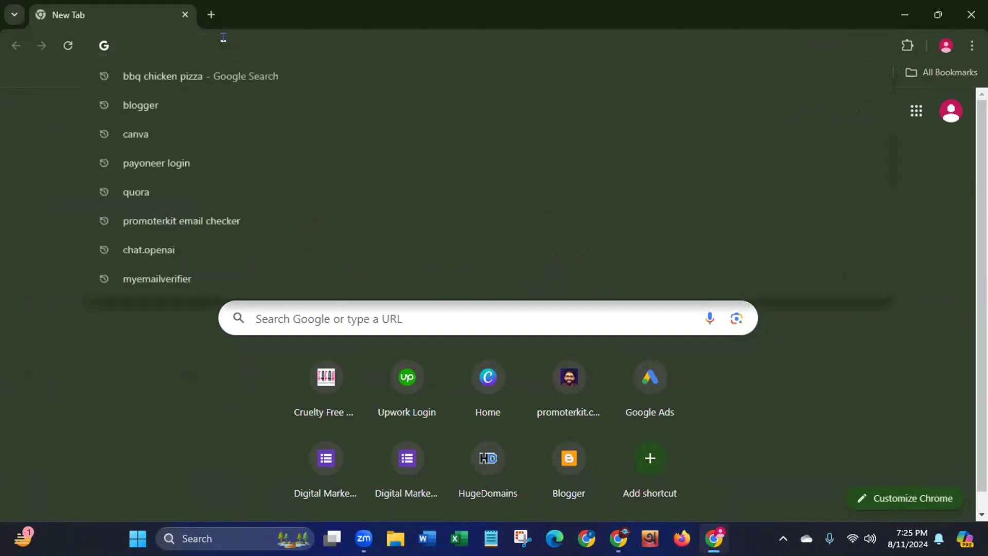
text(youtube)
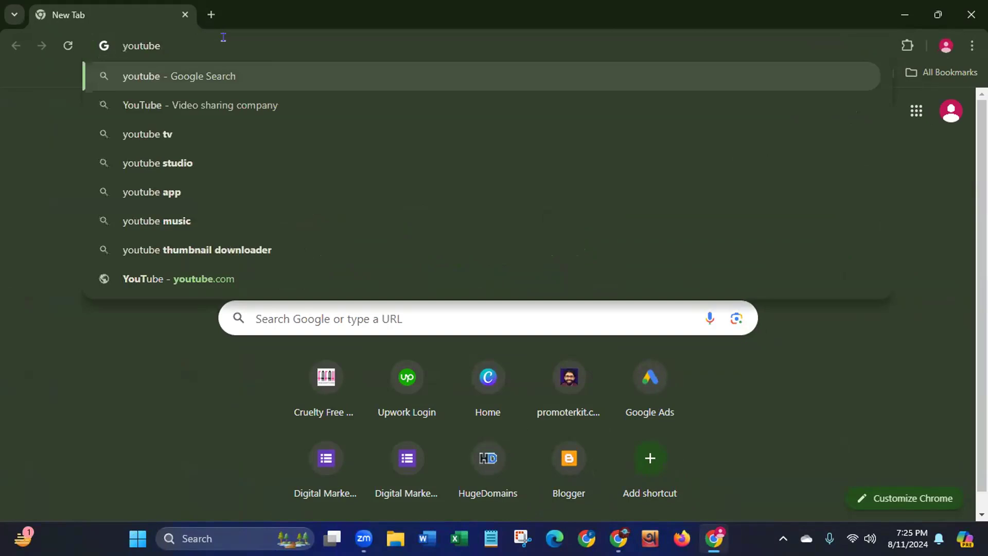
key(Return)
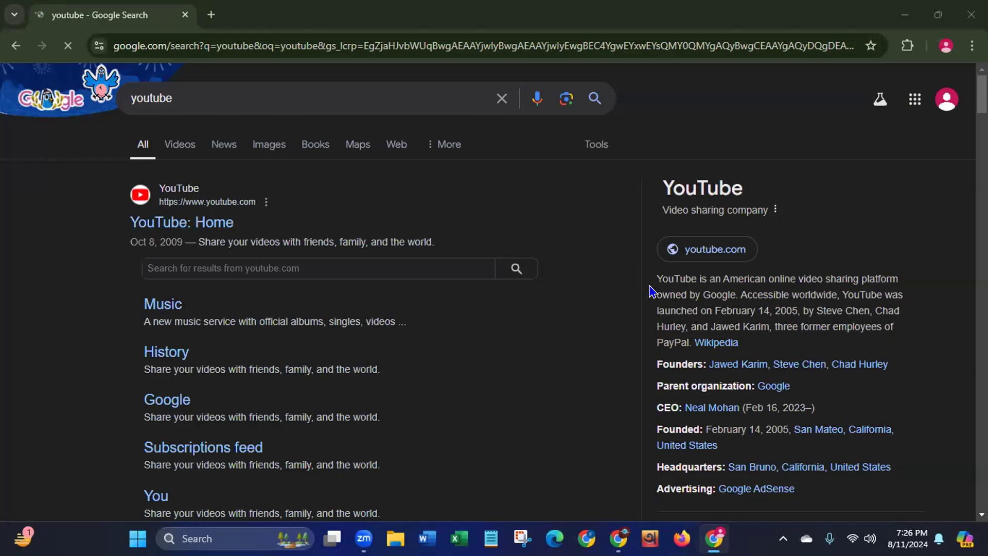
Highlight YouTube's description and CEO line in the knowledge panel, then open the 'YouTube: Home' result
drag(652, 272, 816, 345)
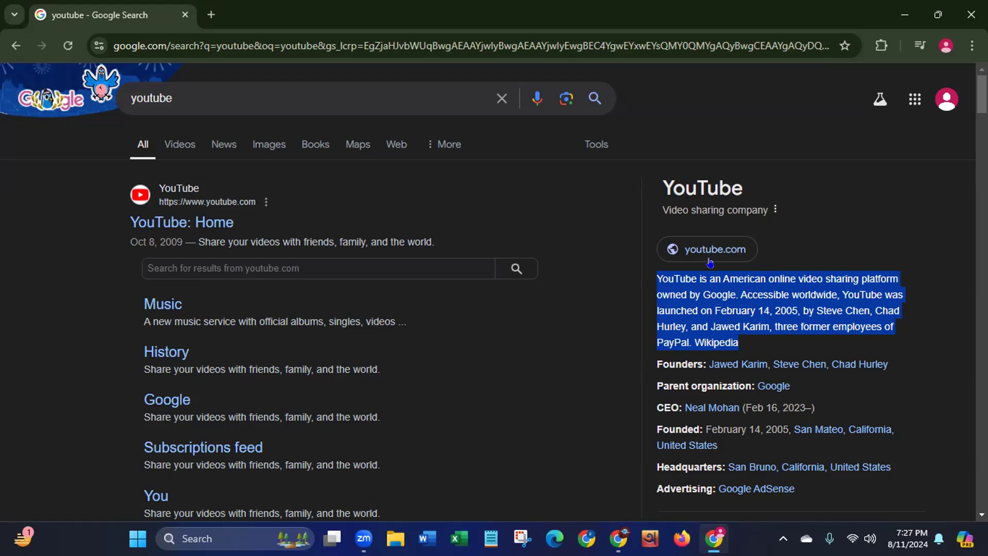
click(82, 352)
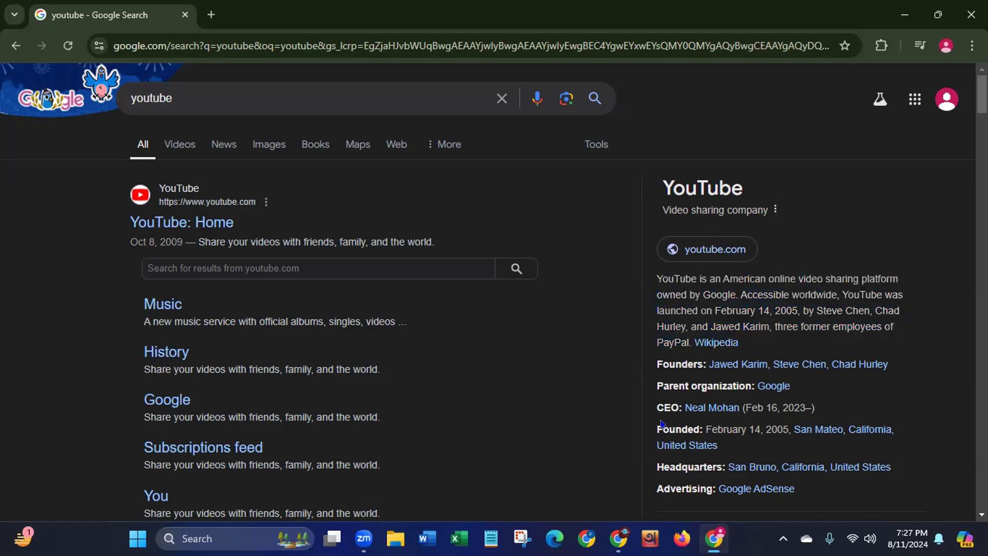
drag(654, 405, 741, 400)
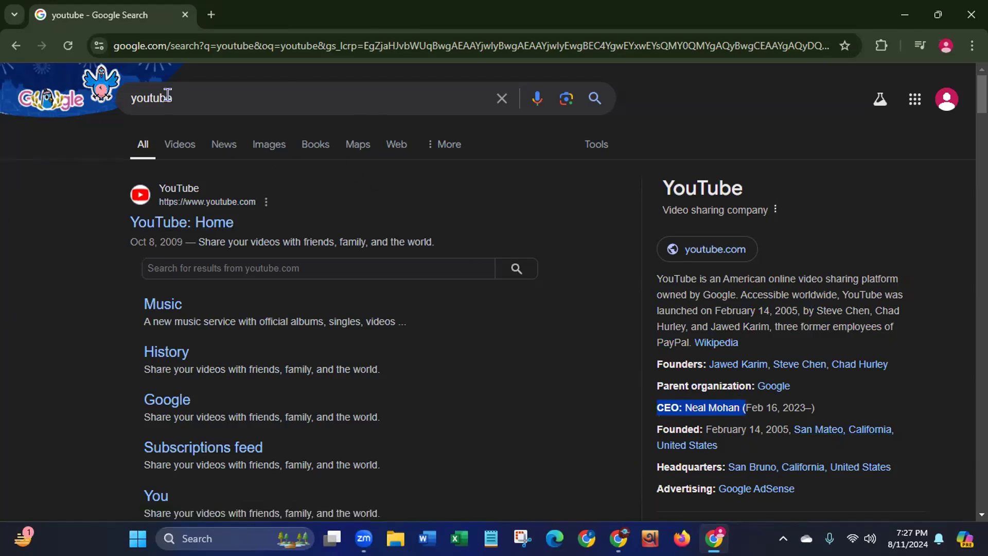
click(168, 230)
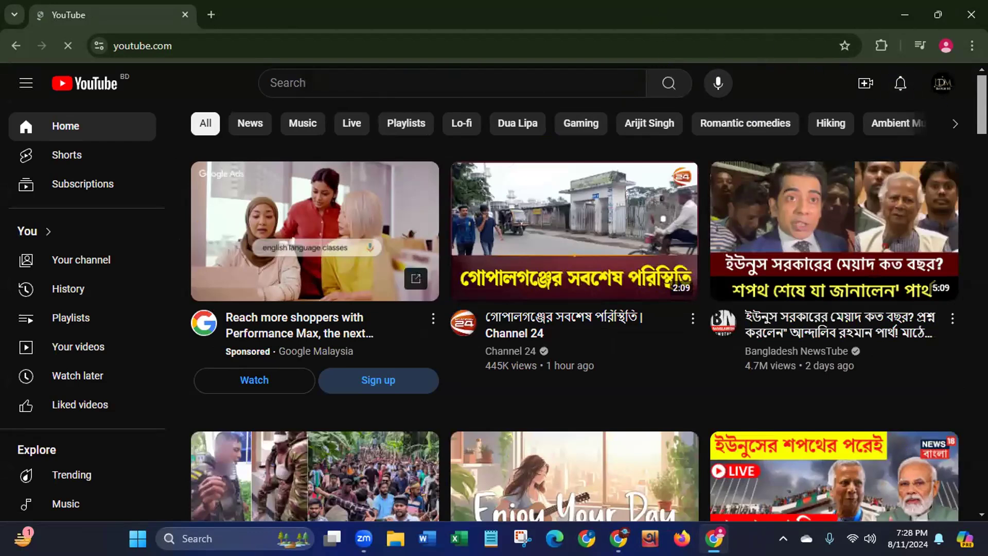
Open the profile avatar menu to reach the account and channel switcher
click(937, 90)
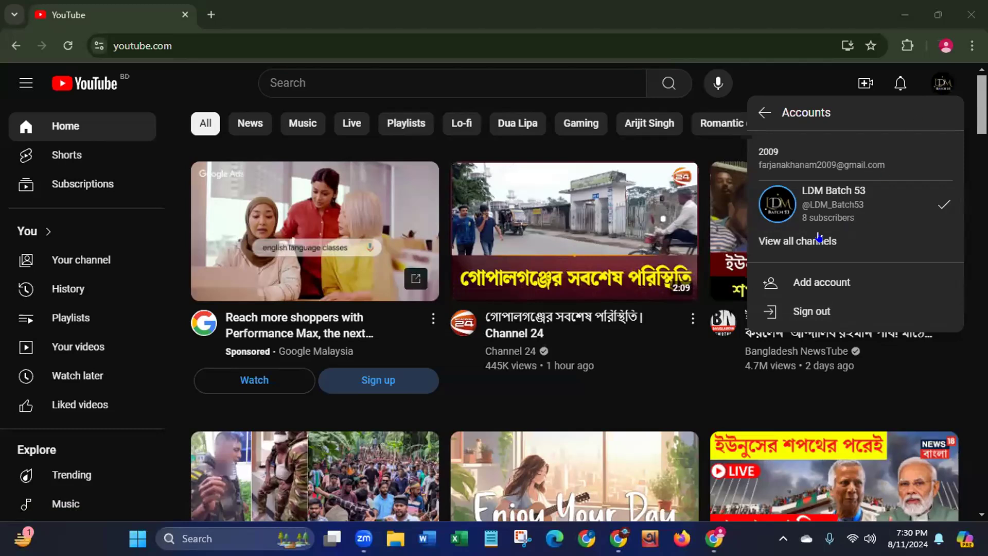
View all of the account's channels and start creating a new channel
click(791, 250)
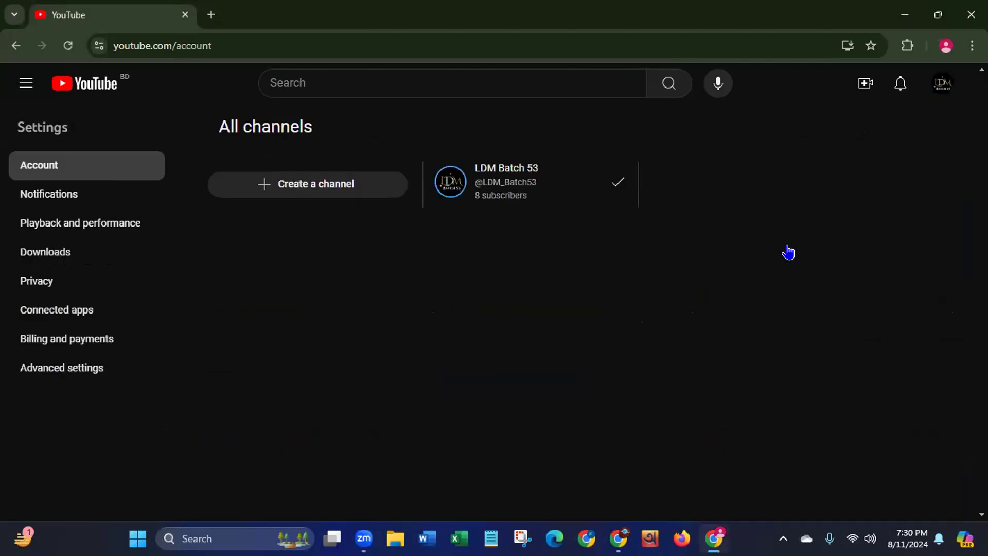
click(299, 190)
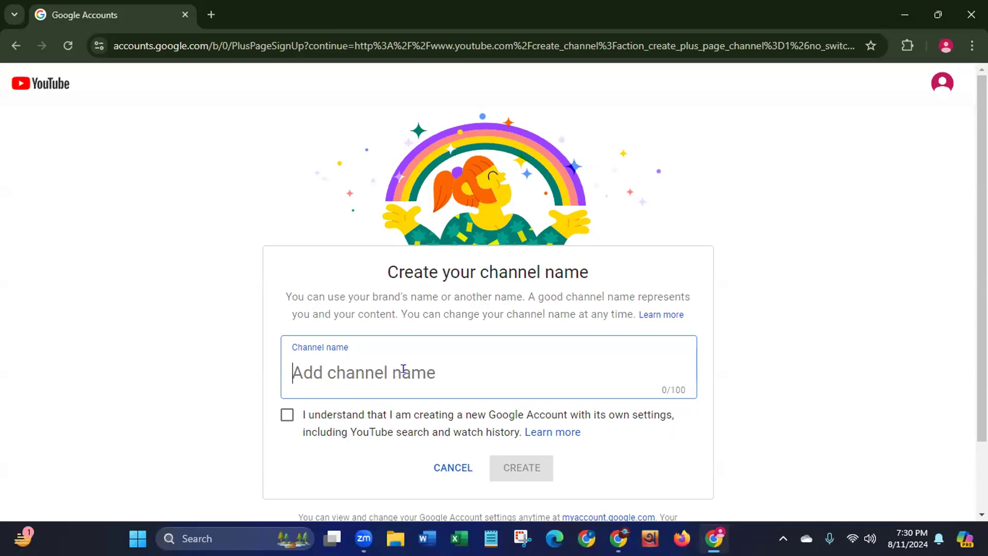
Enter 'LDM Batch 68' as the new channel's name
text(LD)
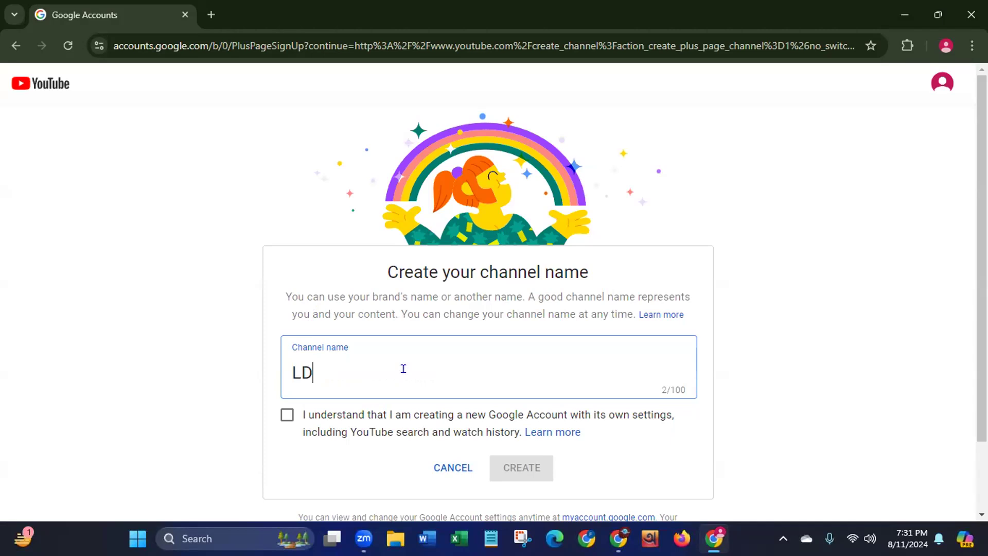
text(M Batch)
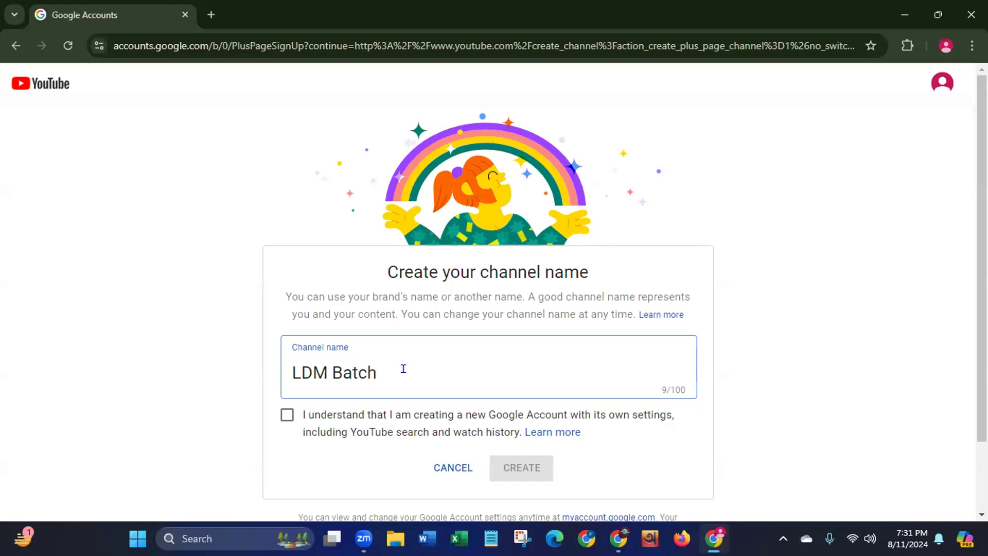
text(68)
key(Left)
key(Left)
scroll(211, 350, down, 2)
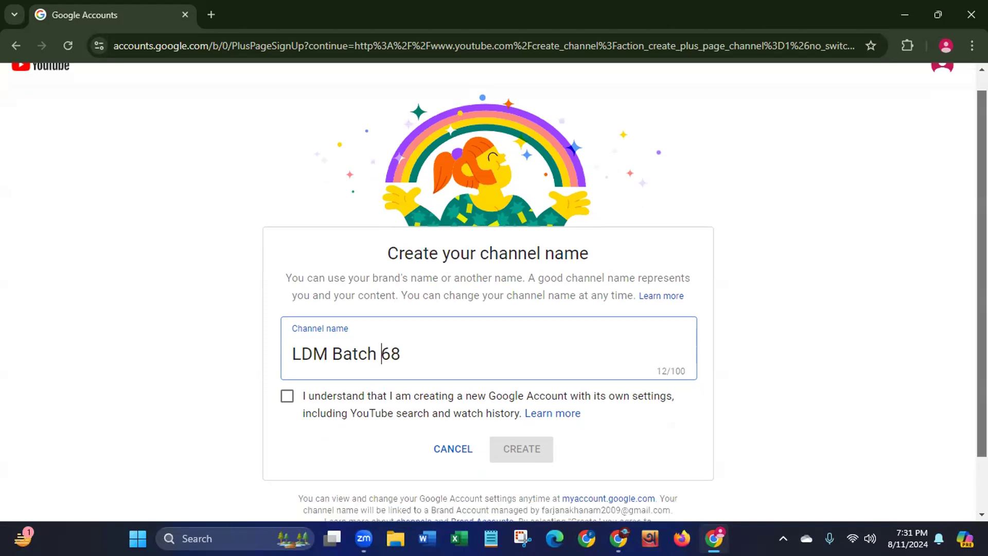
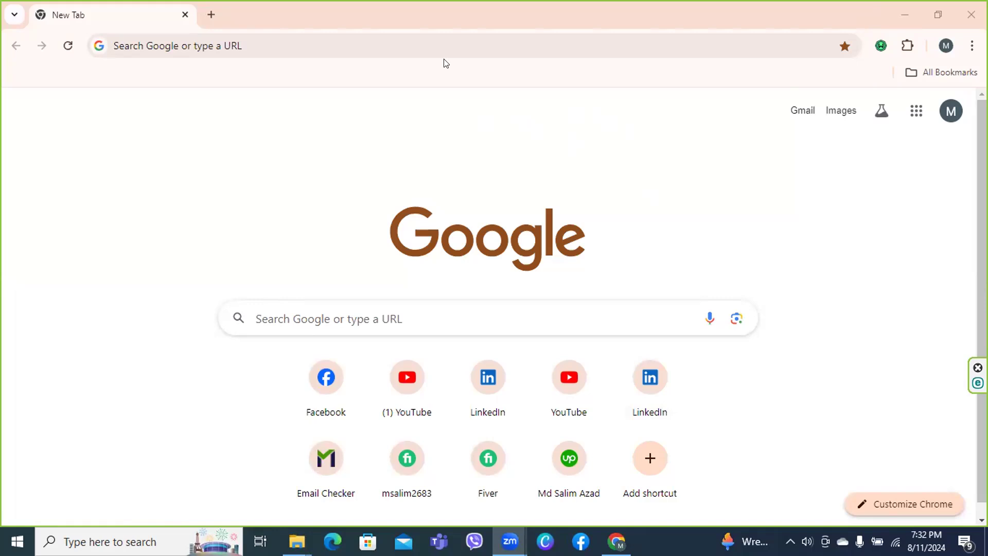
Disconnect the Windscribe VPN and close its panel, returning to the new tab page
click(875, 48)
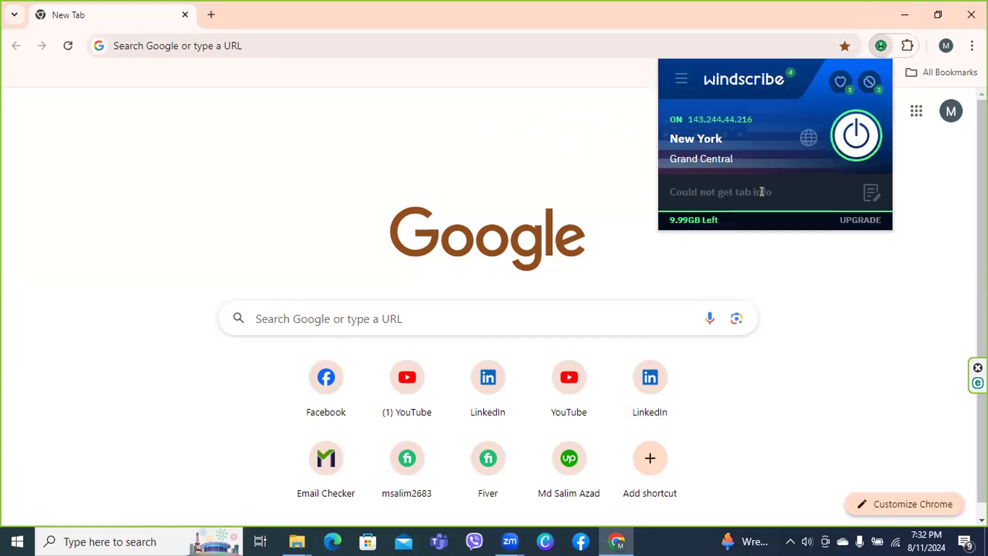
click(857, 138)
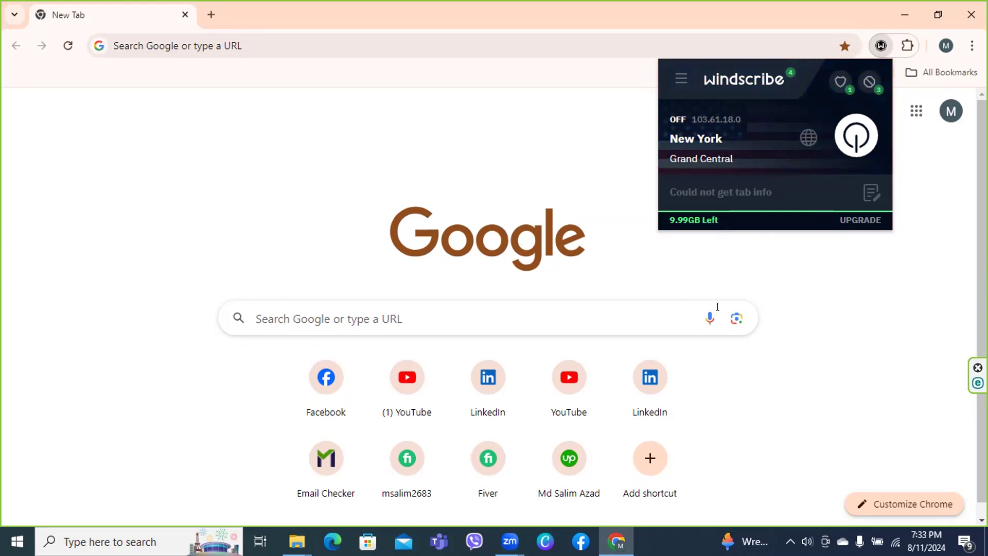
click(830, 329)
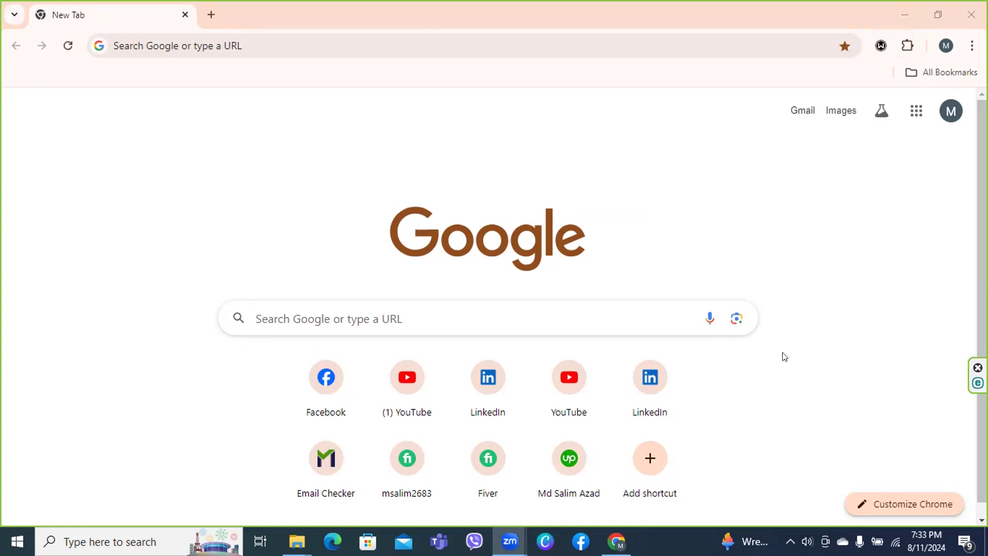
click(551, 297)
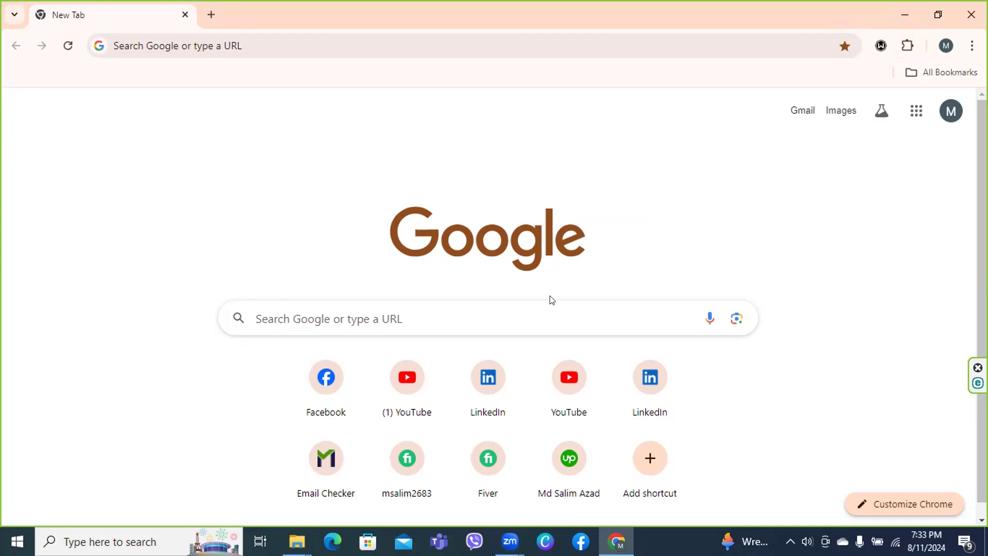
Go to youtube from the browser's address bar
click(220, 42)
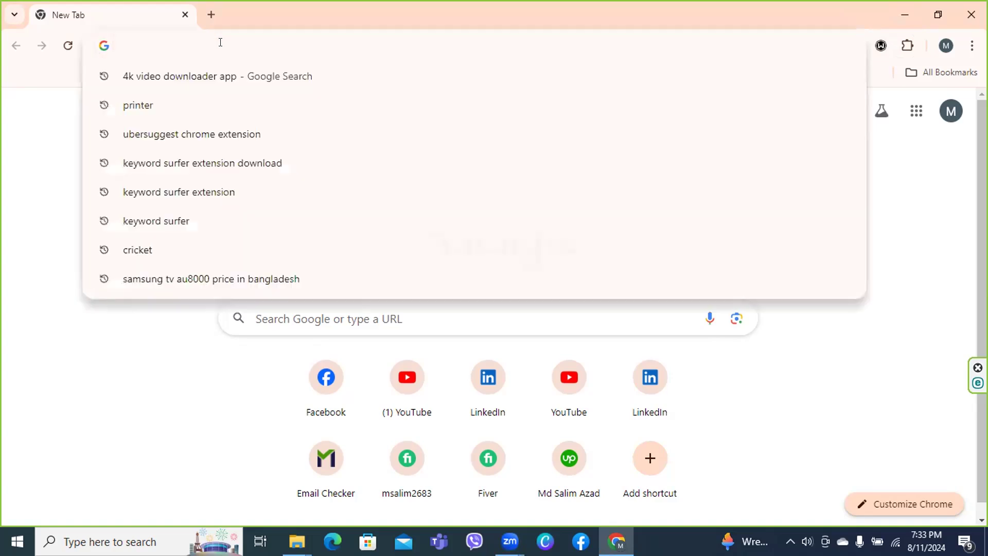
text(youtub)
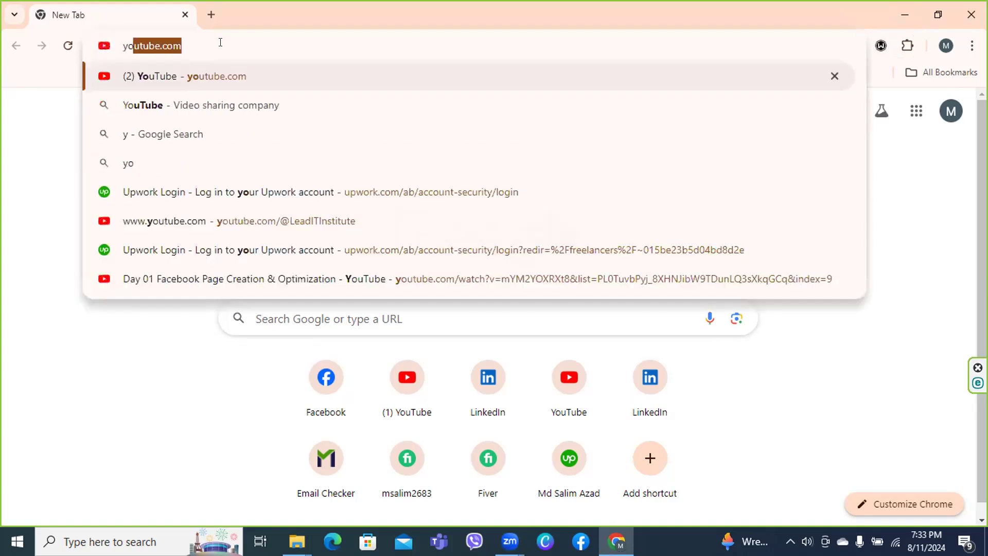
text(e)
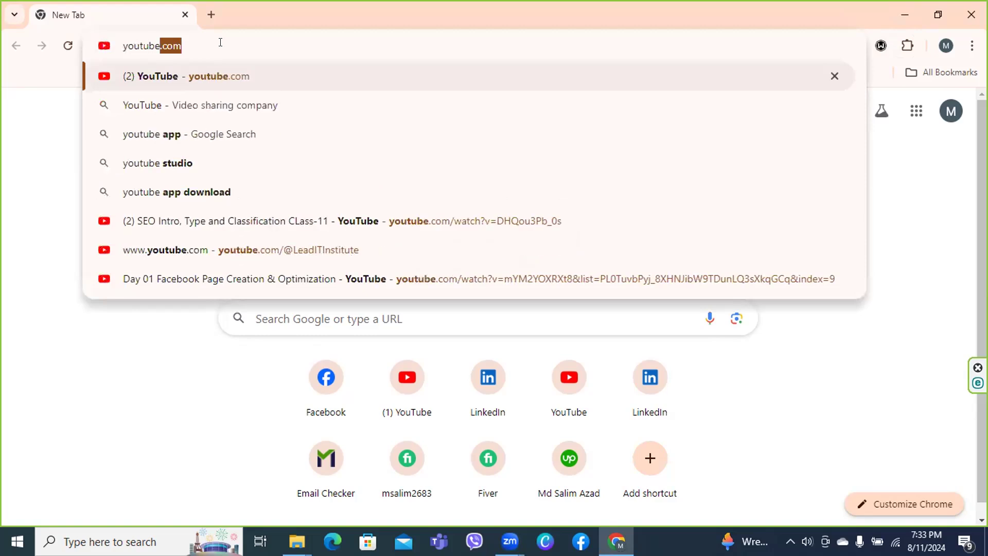
key(Return)
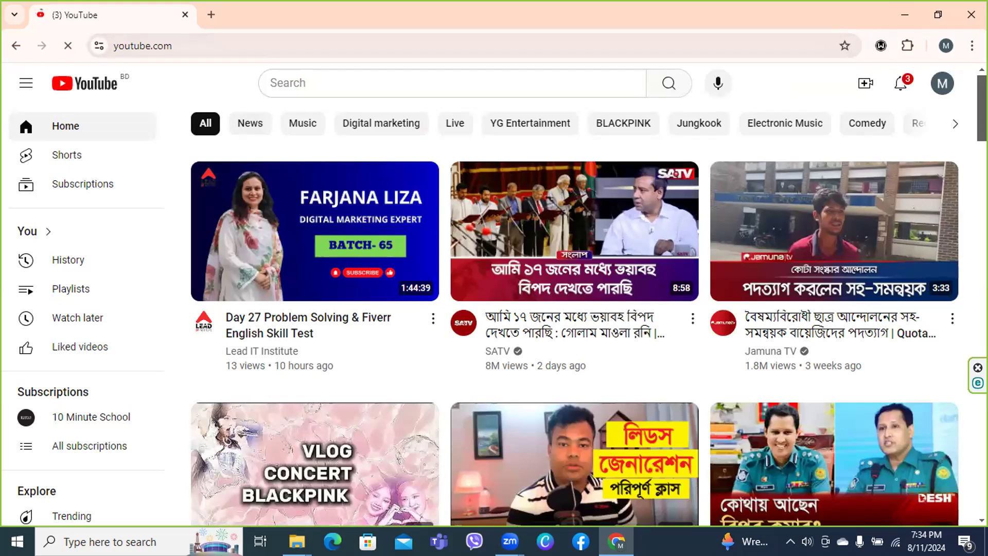
Open the YouTube account menu from the profile avatar
click(943, 86)
click(943, 87)
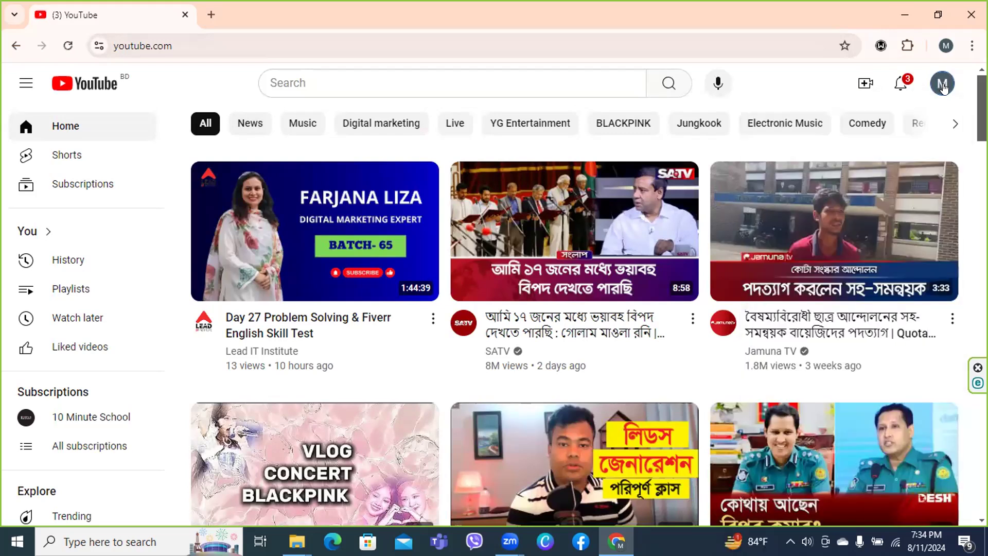
click(942, 85)
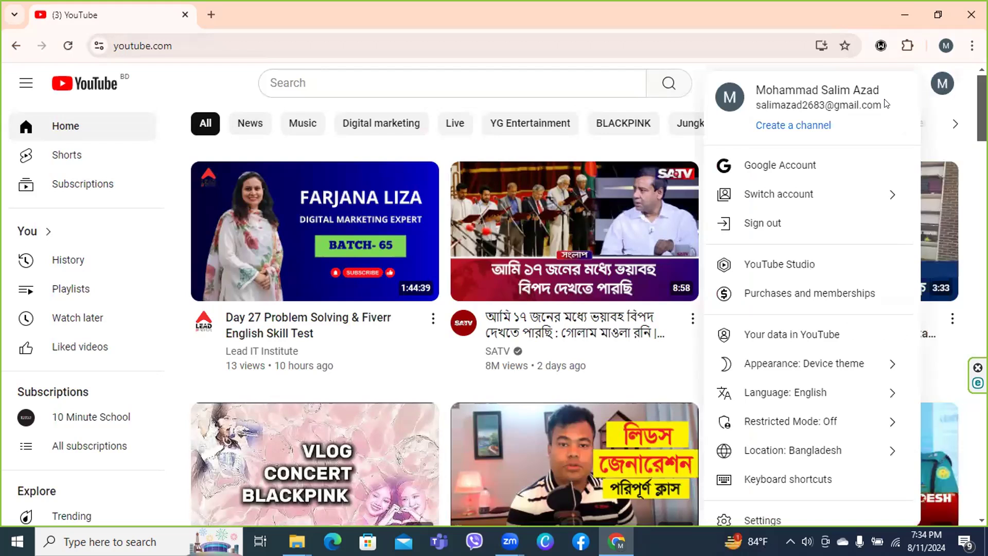
Create a channel under the account's name and dismiss the ESET webcam notification
click(773, 126)
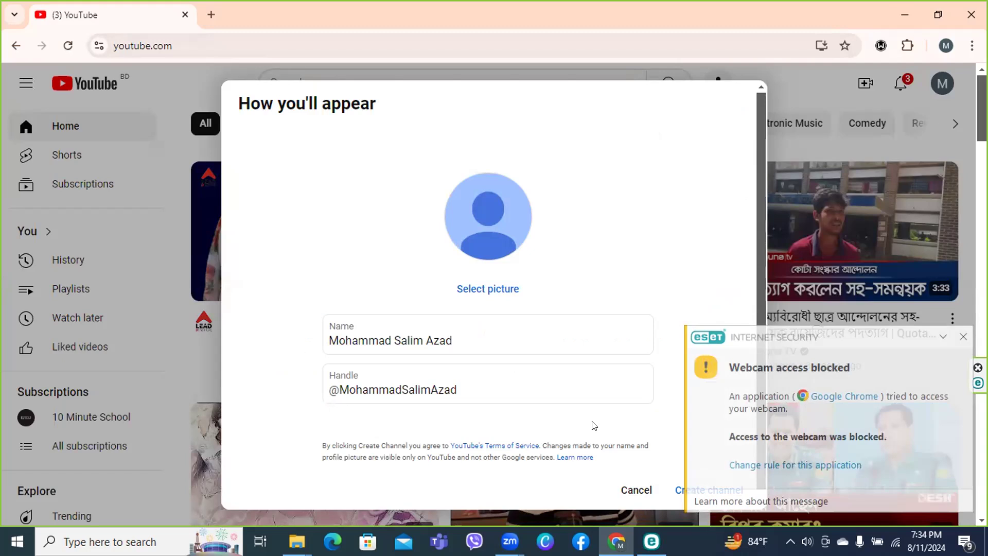
click(677, 492)
click(964, 338)
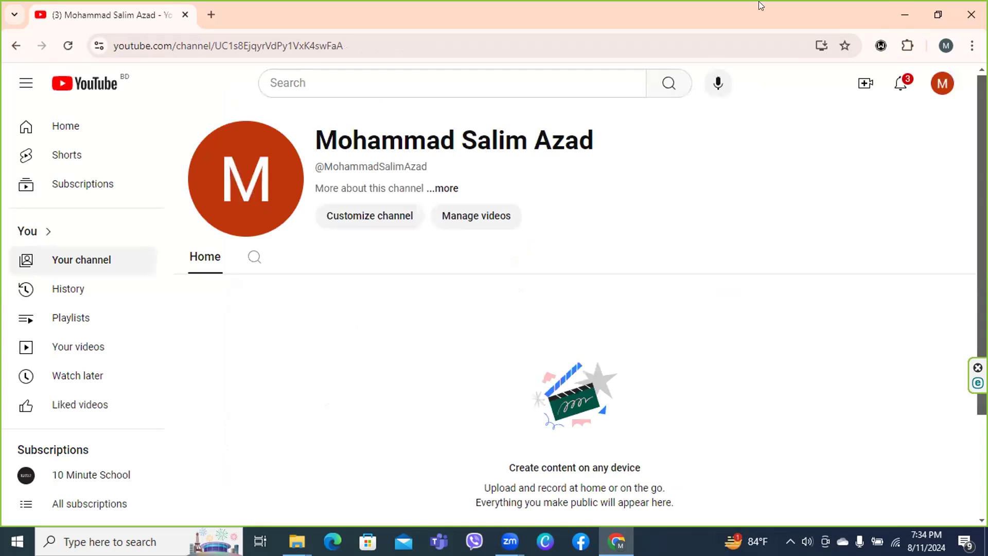
Open Customize channel for the new channel in YouTube Studio
click(363, 222)
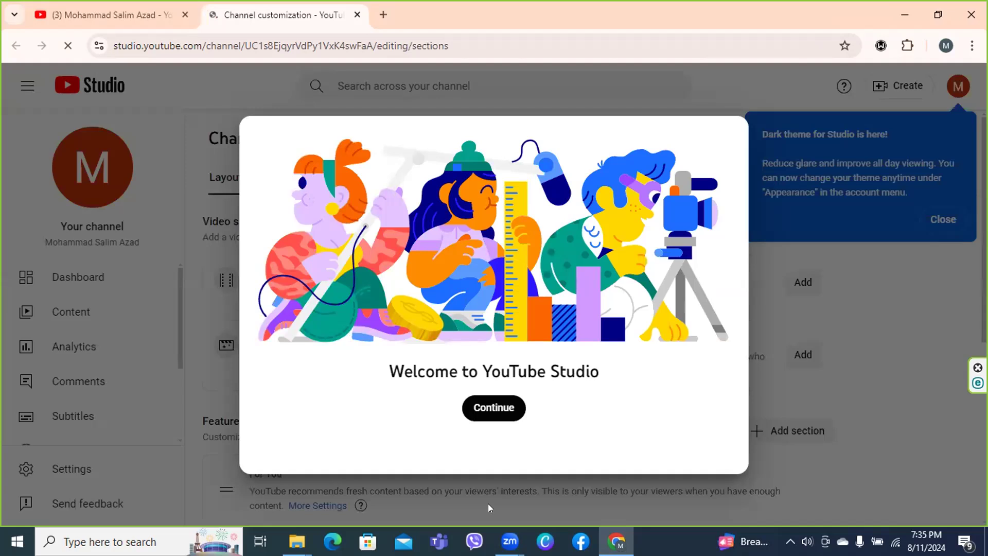
Dismiss the Studio welcome and dark theme messages and show the Branding settings
click(491, 412)
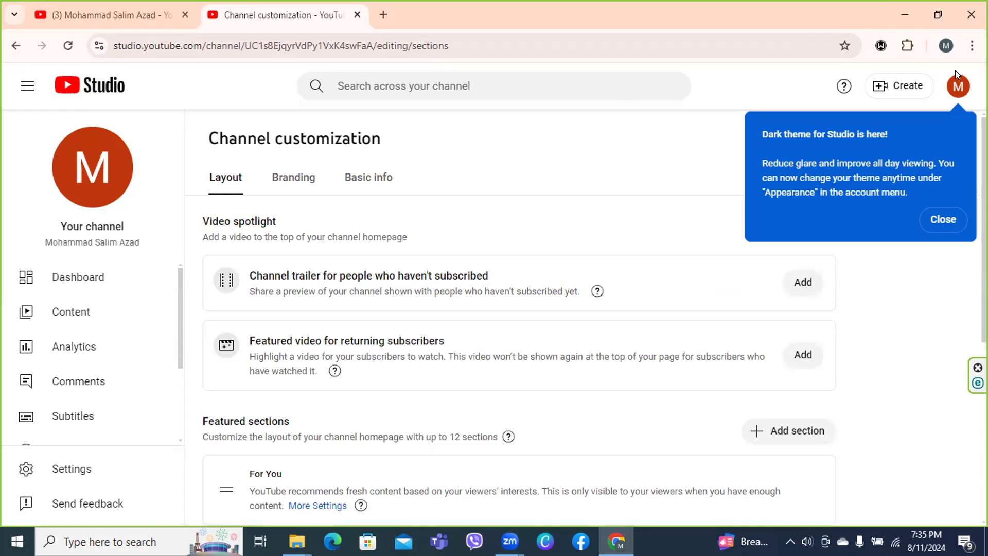
click(930, 220)
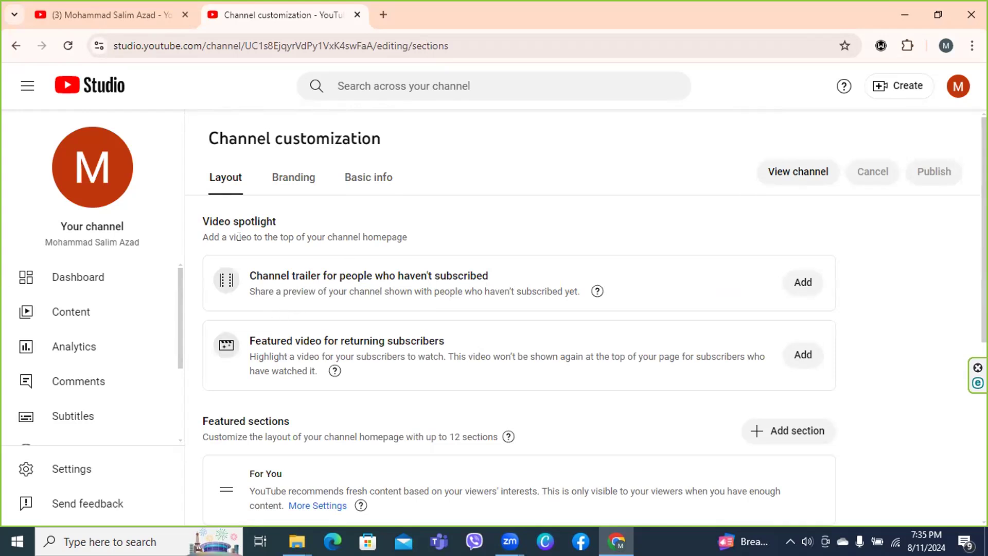
click(283, 182)
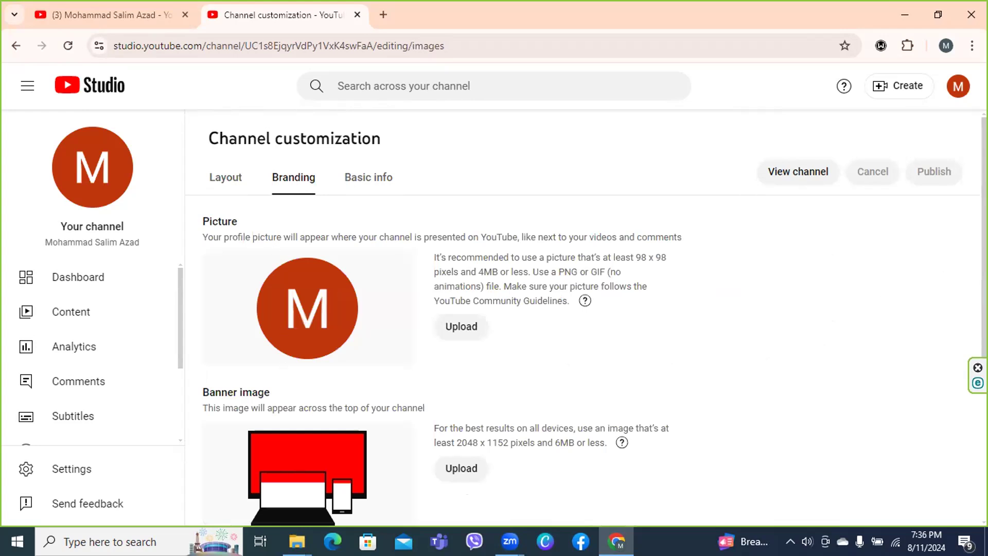
Highlight the profile picture guidance: at least 98 x 98 pixels, PNG format
scroll(583, 326, down, 4)
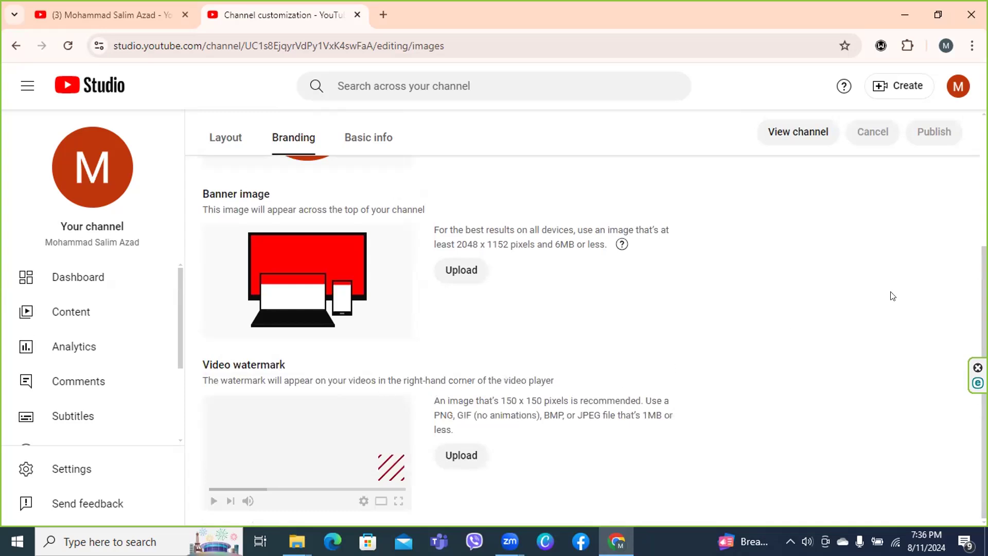
scroll(594, 336, up, 4)
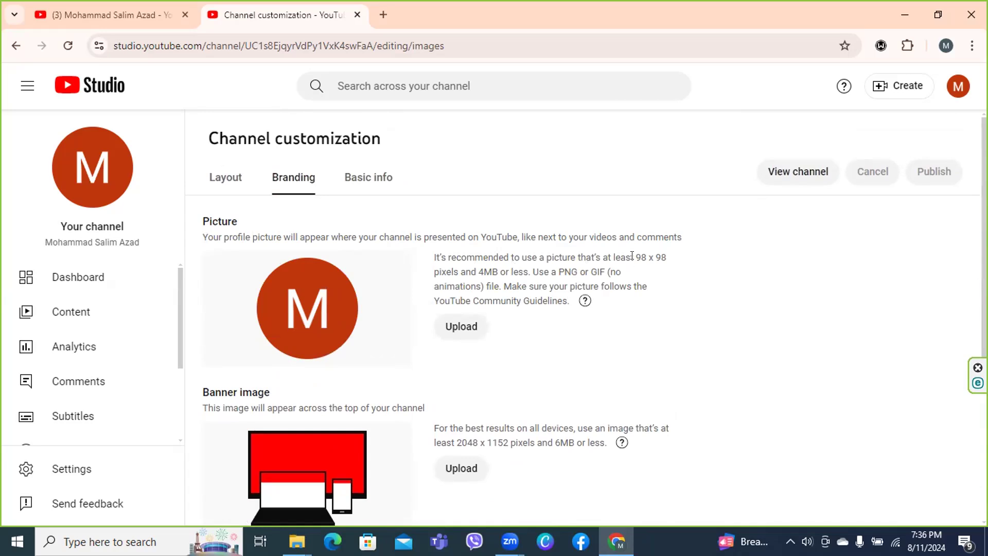
drag(636, 257, 672, 259)
drag(556, 269, 575, 265)
drag(567, 216, 547, 343)
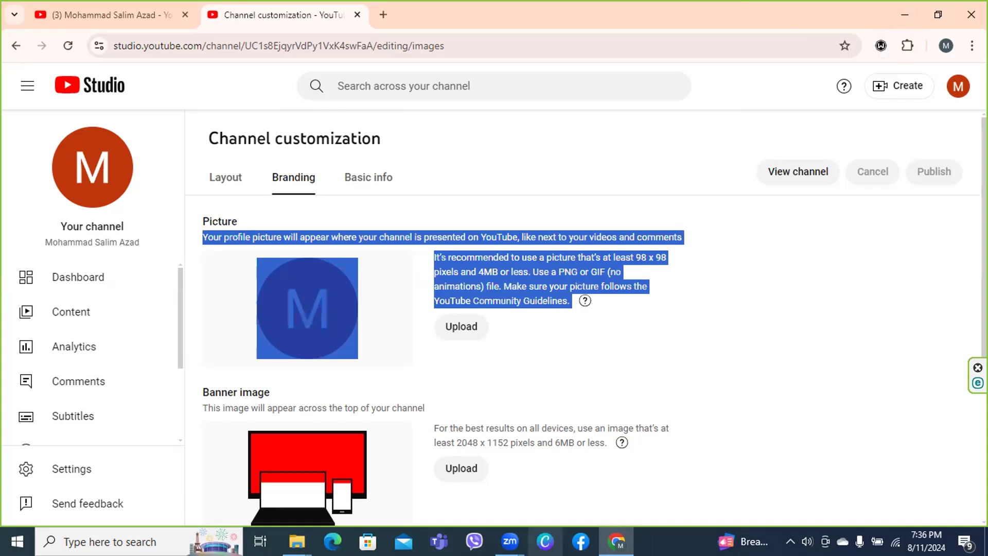
Switch windows back to the browser and clear the text highlight
click(509, 541)
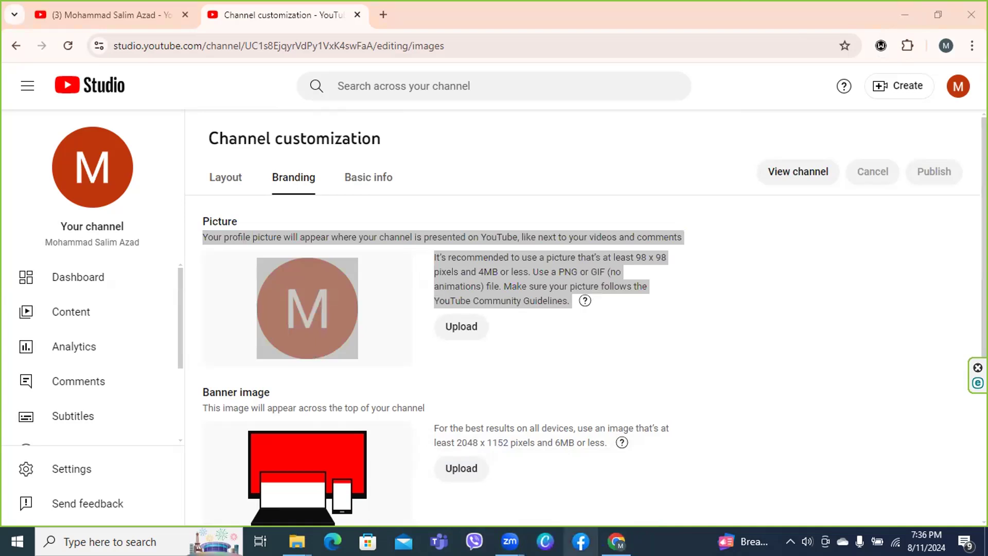
click(802, 410)
click(802, 412)
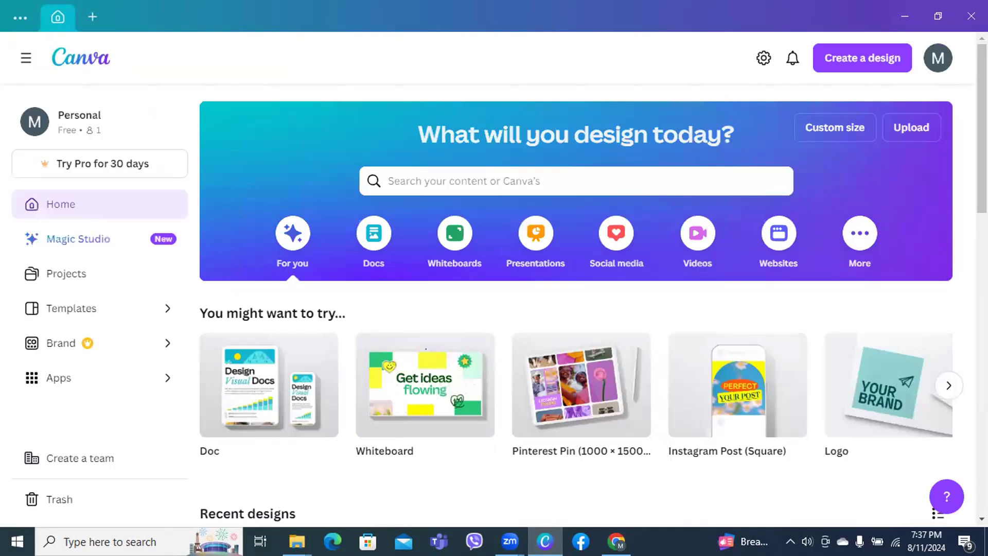
Create a new custom-size Canva design of 98 × 98 px
click(829, 132)
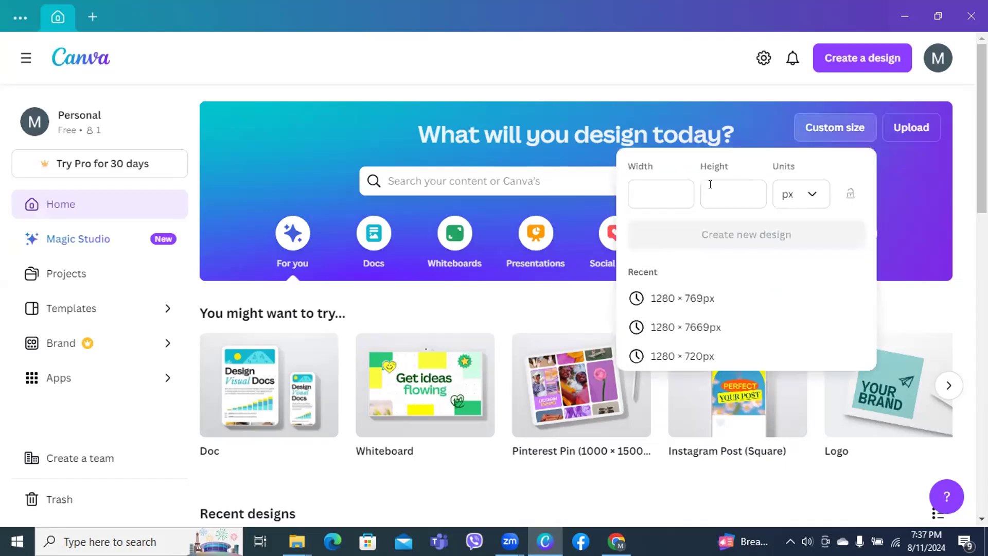
click(671, 194)
text(98)
click(726, 184)
text(9)
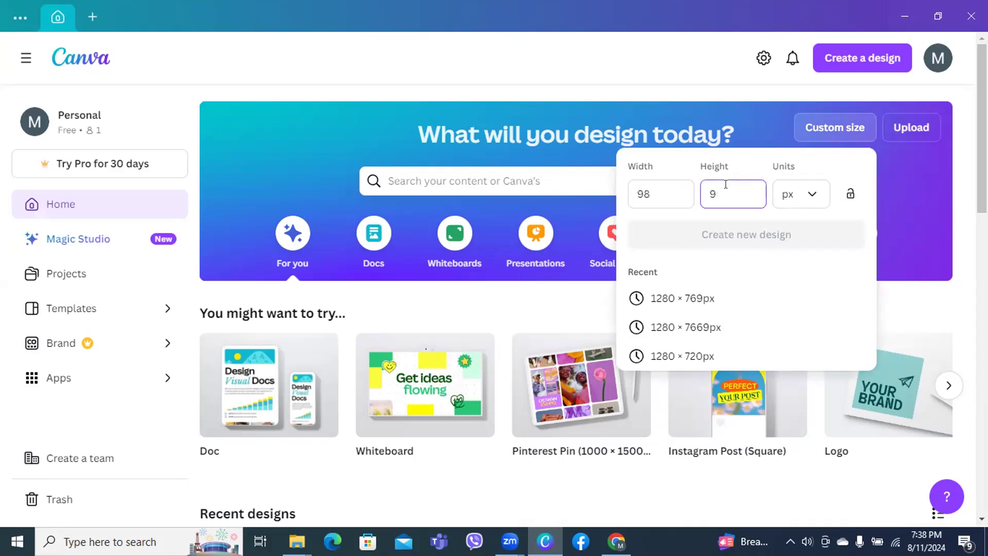
text(8)
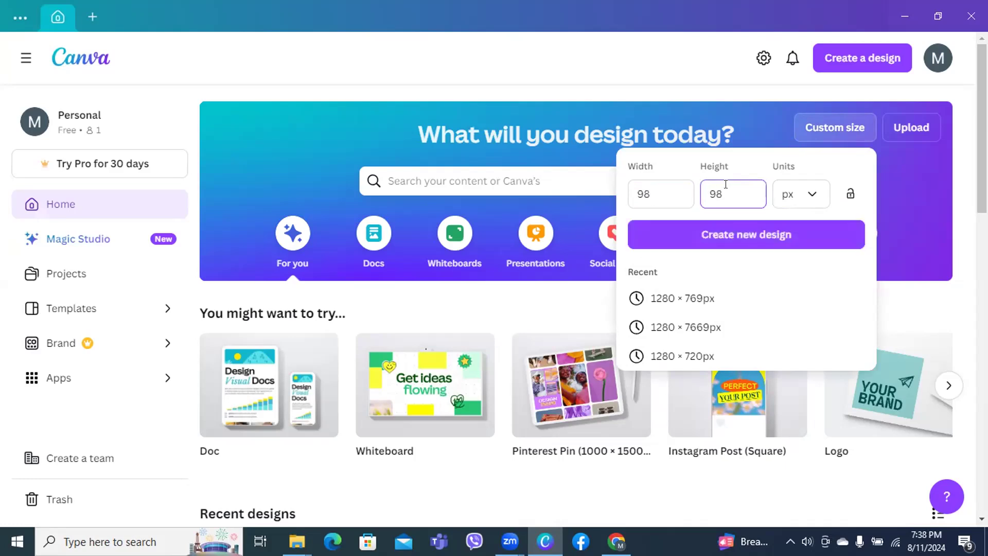
click(735, 236)
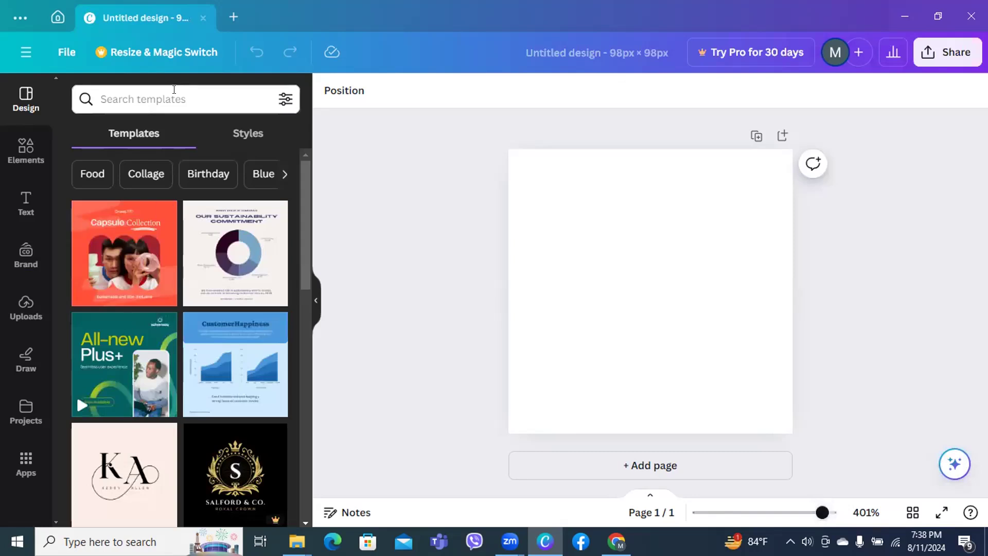
click(174, 94)
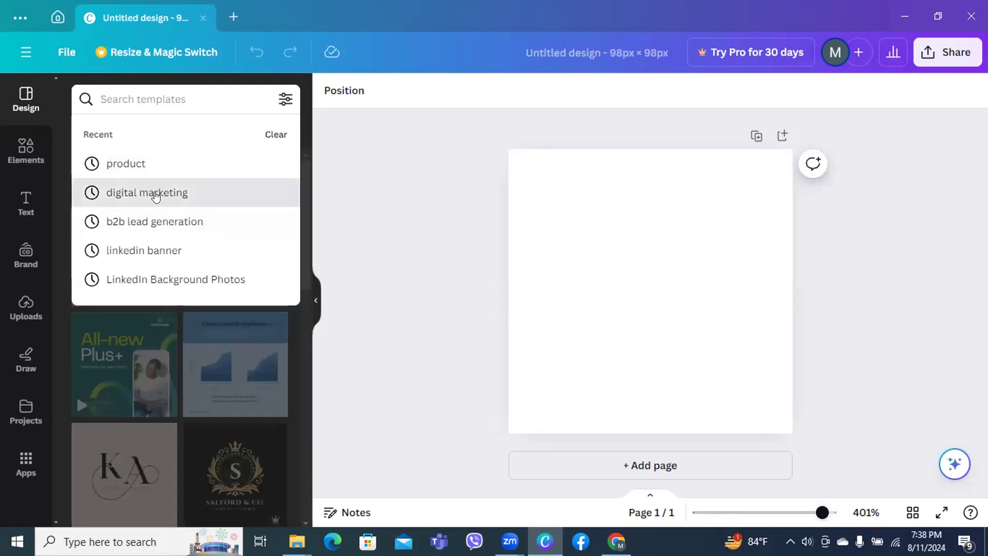
Search templates for 'digital marketing' and apply the Digital Marketing Agency template
click(155, 196)
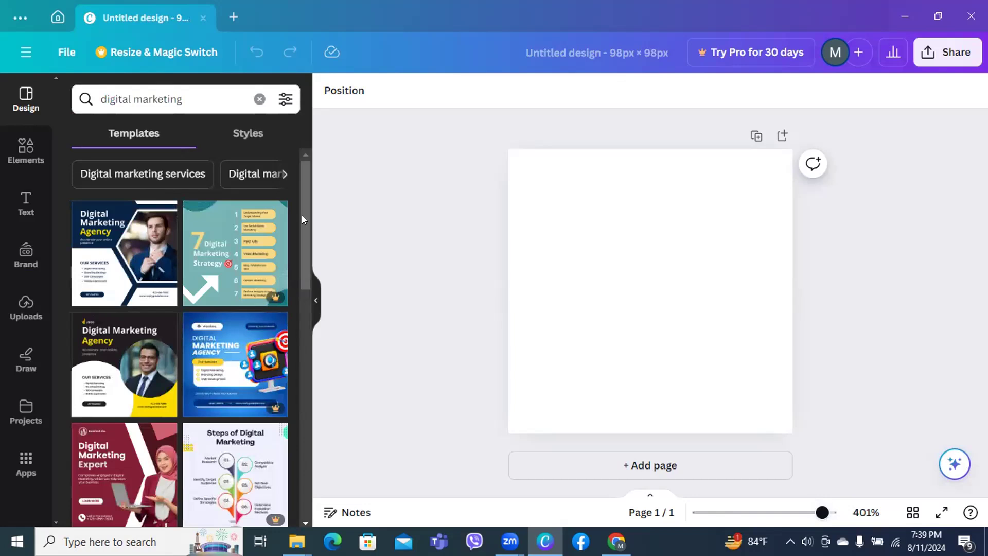
drag(302, 225, 291, 348)
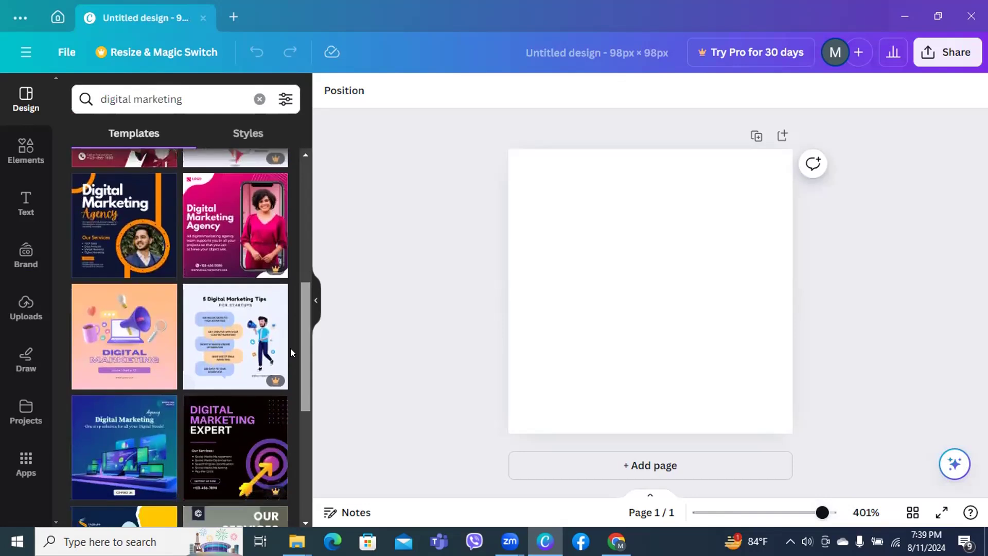
drag(291, 348, 289, 364)
scroll(289, 363, down, 5)
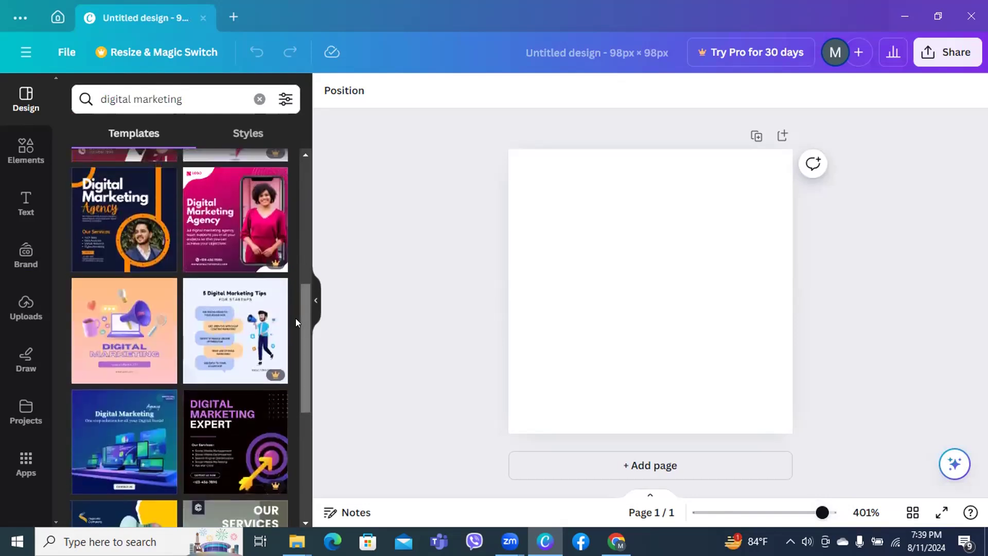
scroll(291, 386, down, 3)
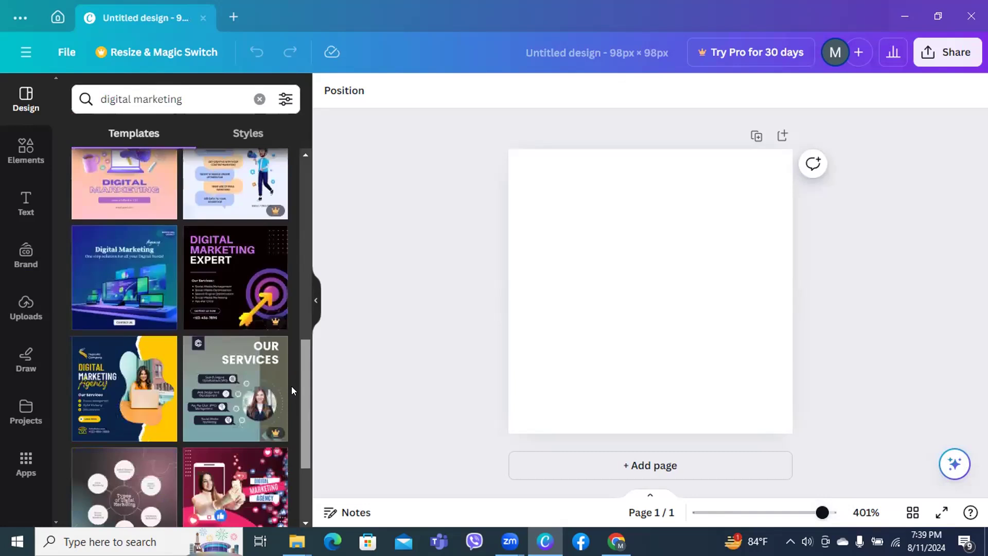
drag(291, 387, 308, 178)
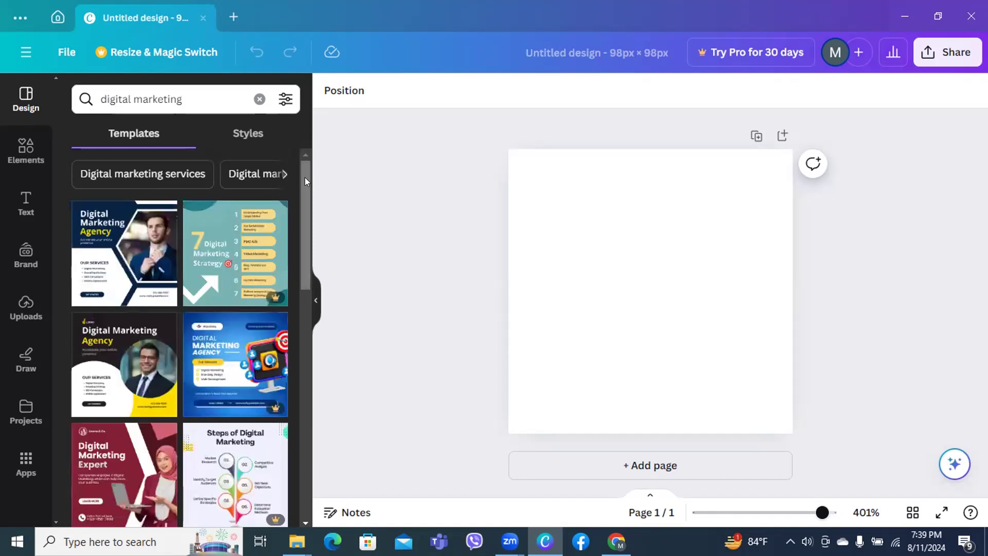
click(102, 376)
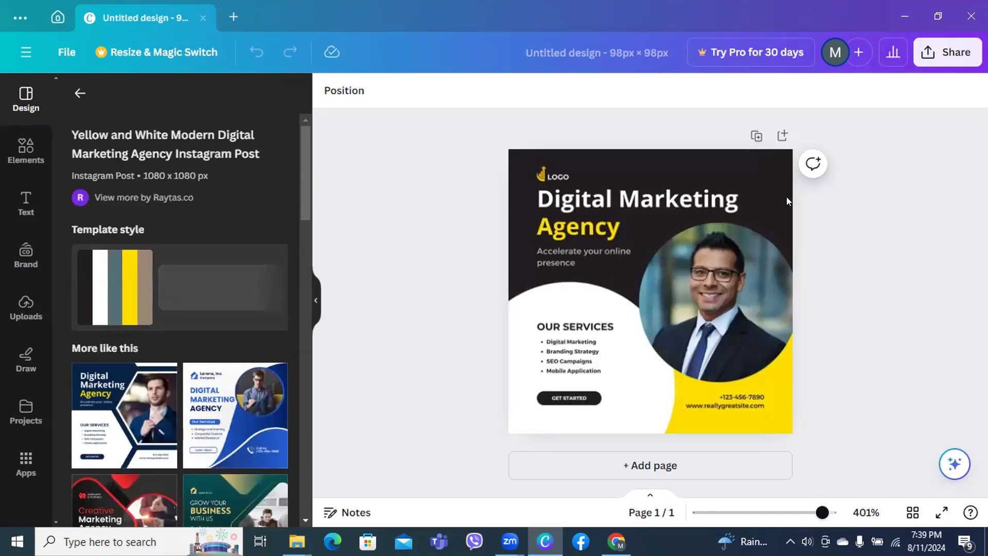
Replace the Digital Marketing title with the person's full name
click(756, 192)
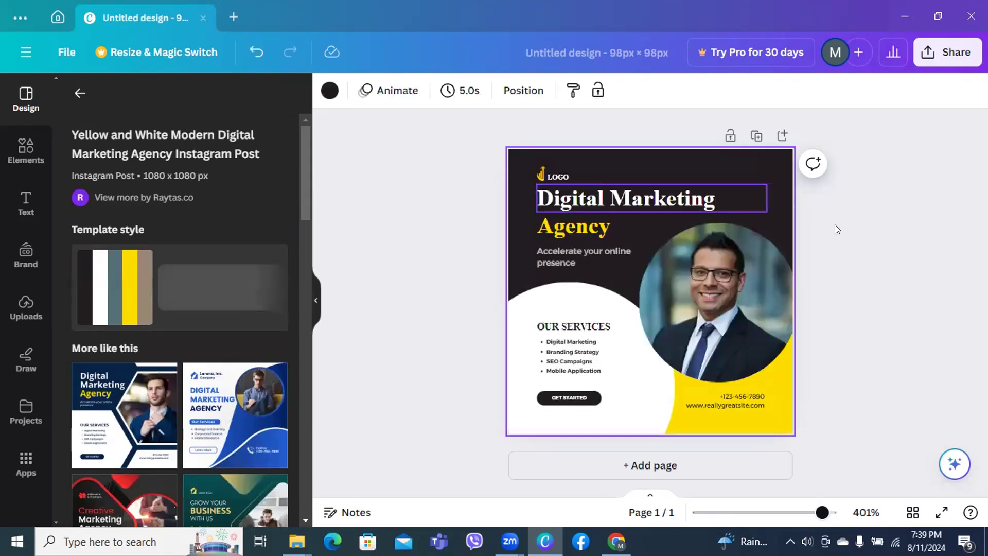
click(755, 191)
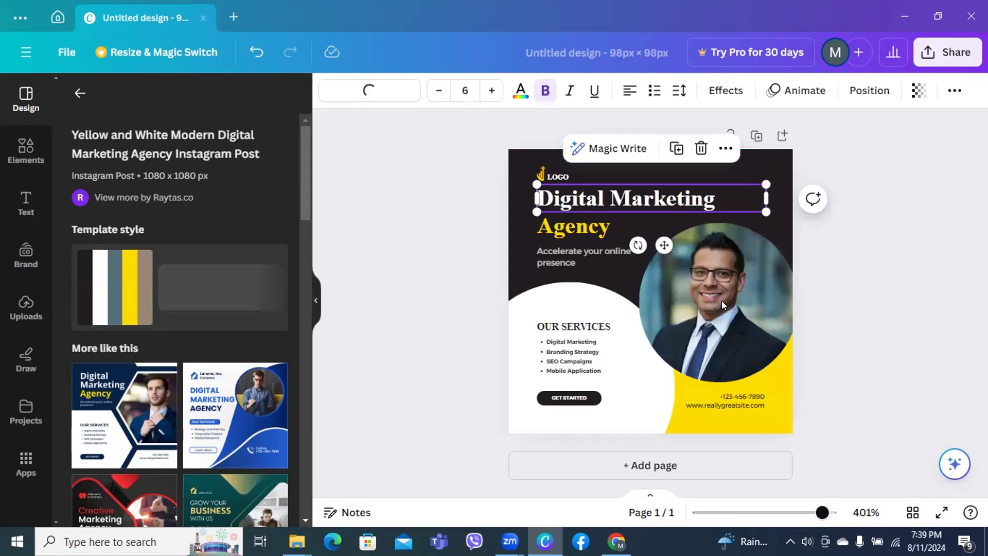
key(Return)
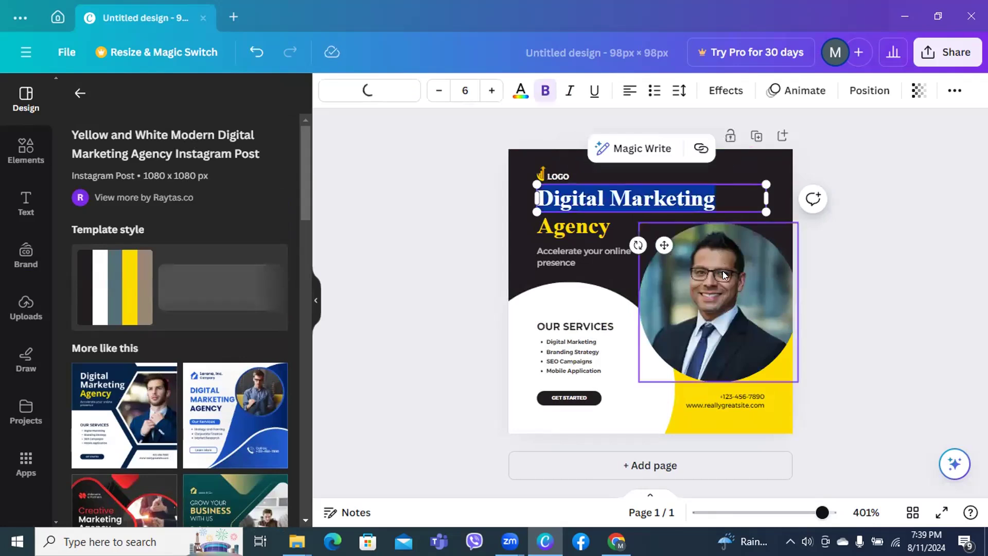
key(BackSpace)
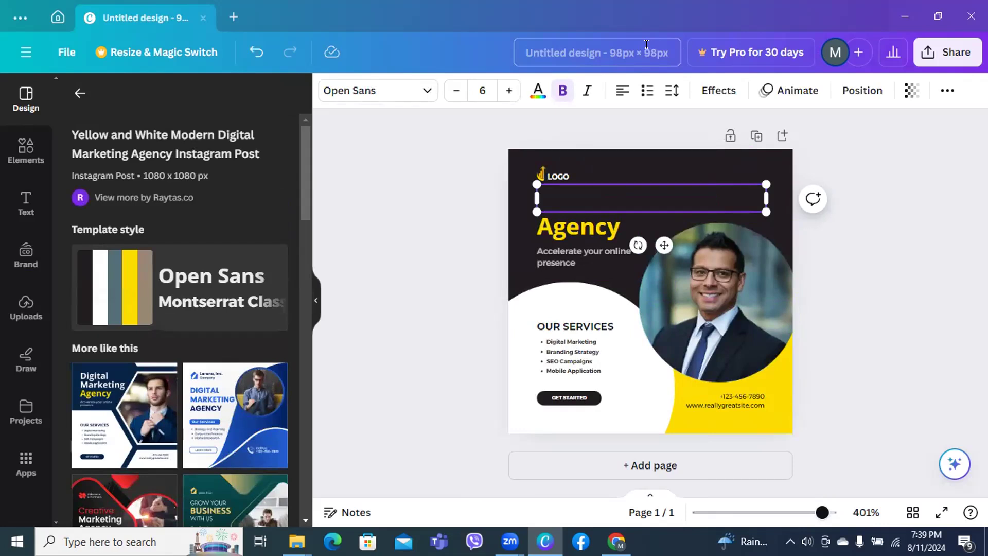
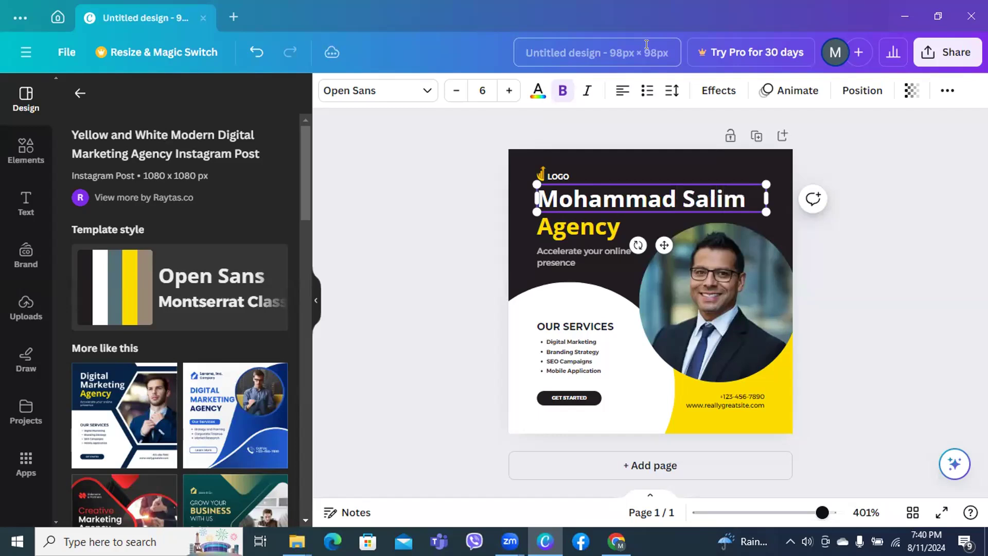
key(Return)
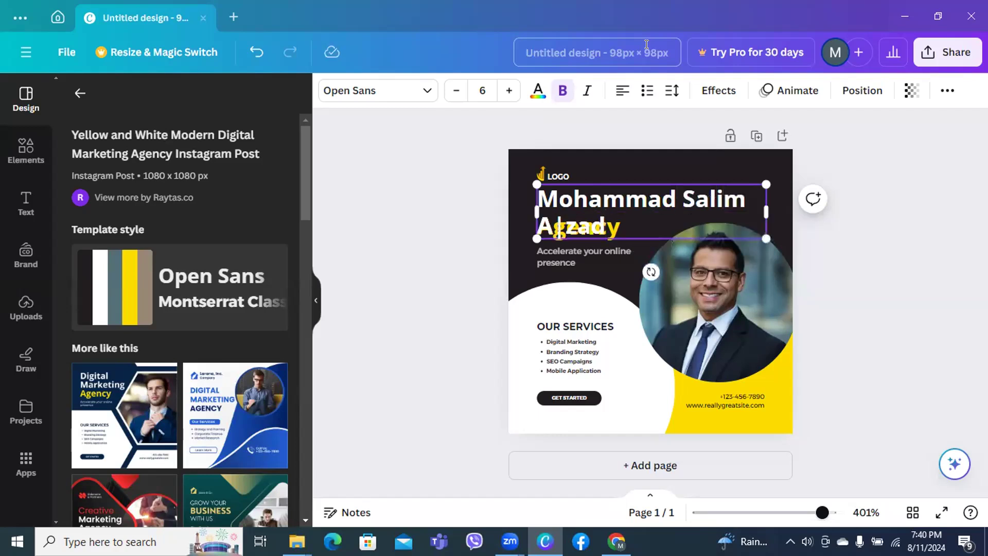
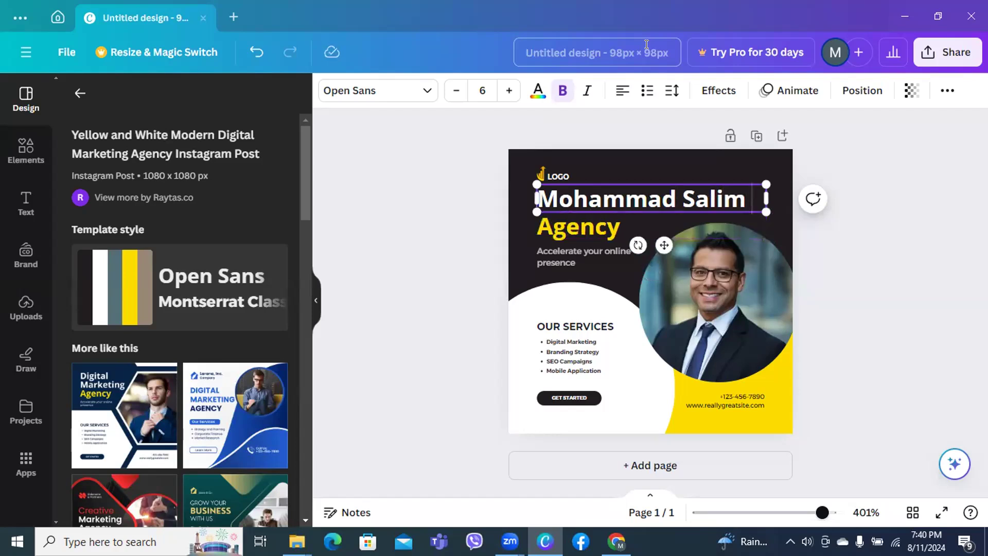
key(Return)
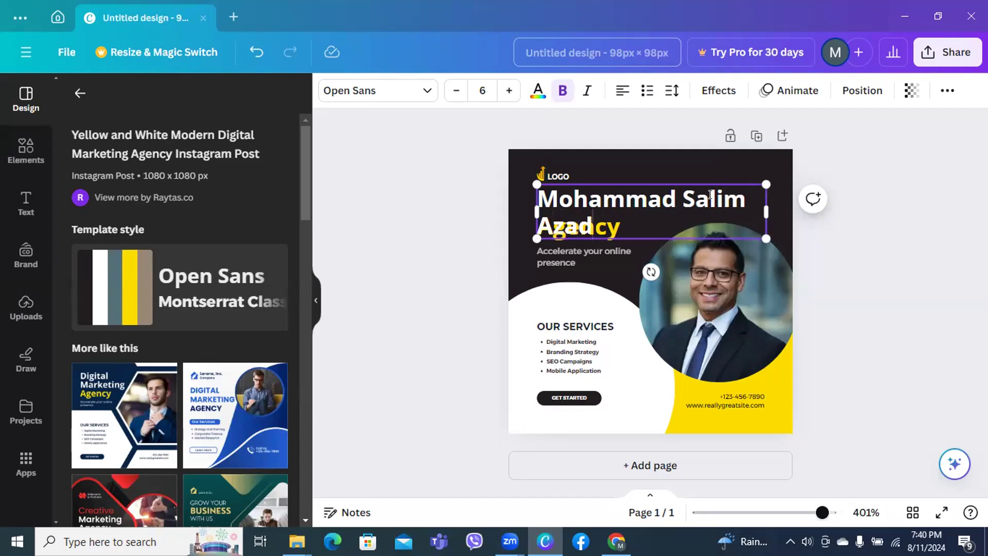
Delete the LOGO text and the small yellow graphic above the title
click(548, 176)
key(Delete)
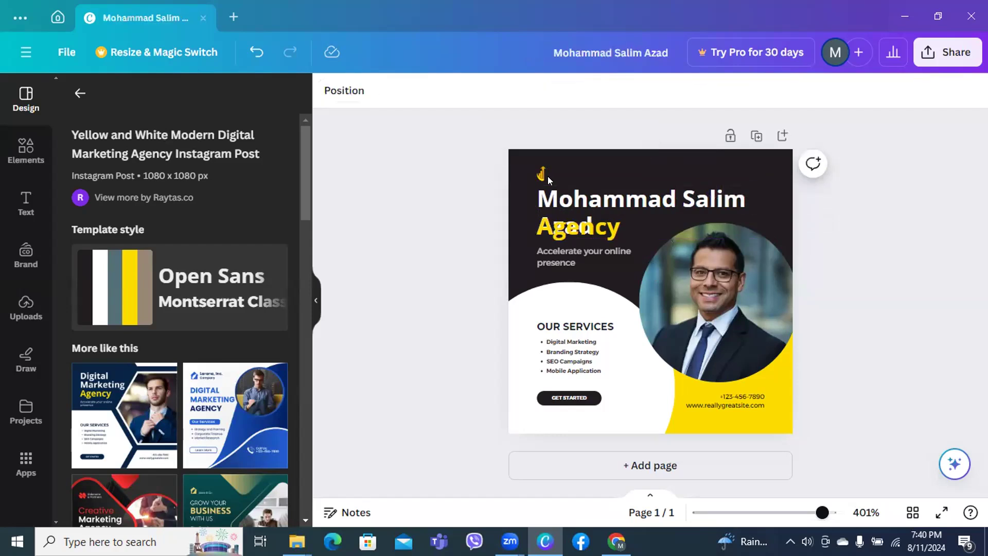
click(543, 176)
key(Delete)
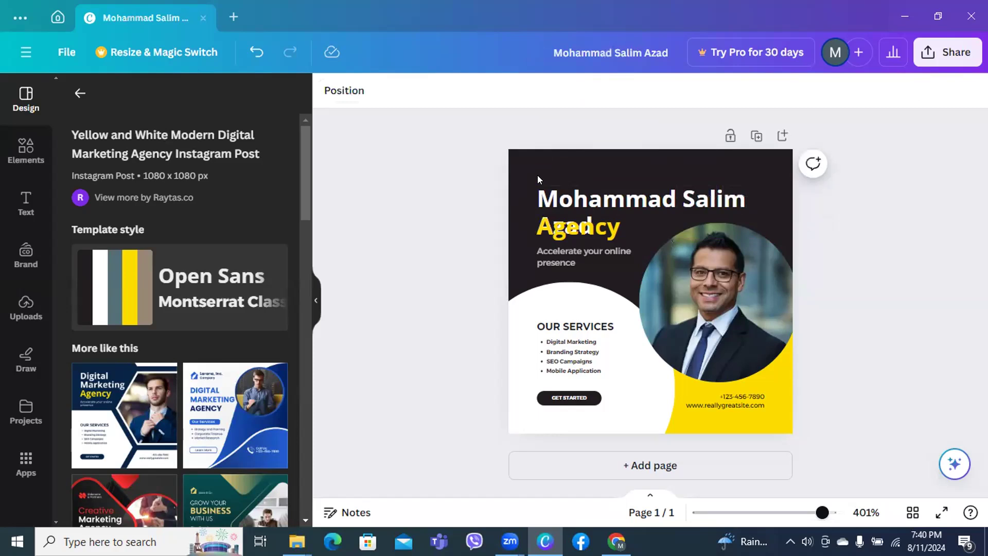
Shrink the name heading to size 4.1 so it fits on one line
click(582, 205)
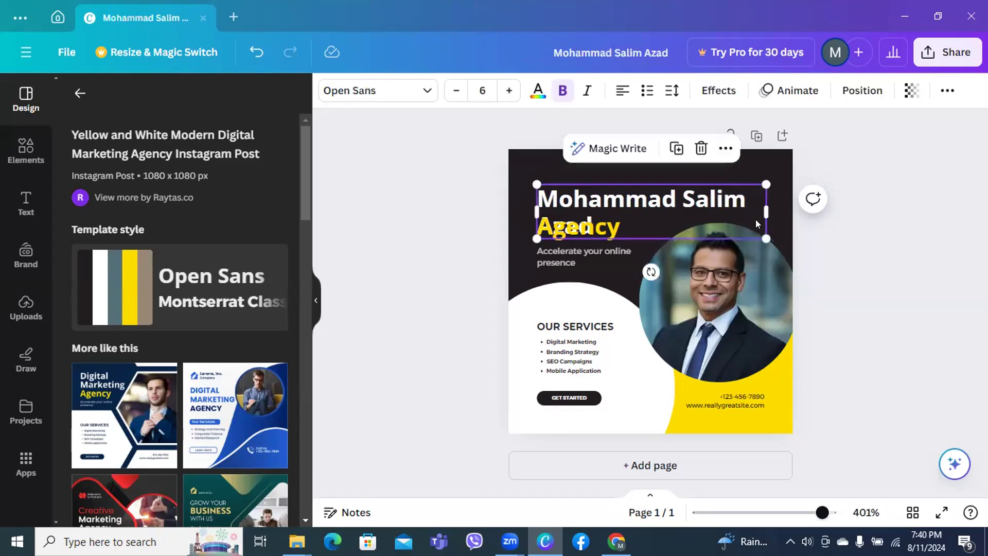
drag(761, 233, 725, 205)
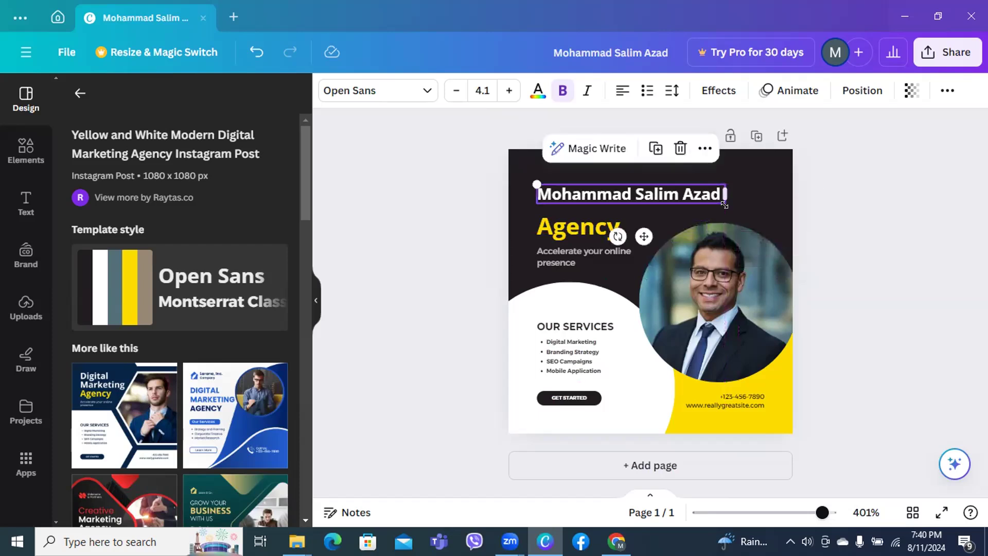
click(598, 234)
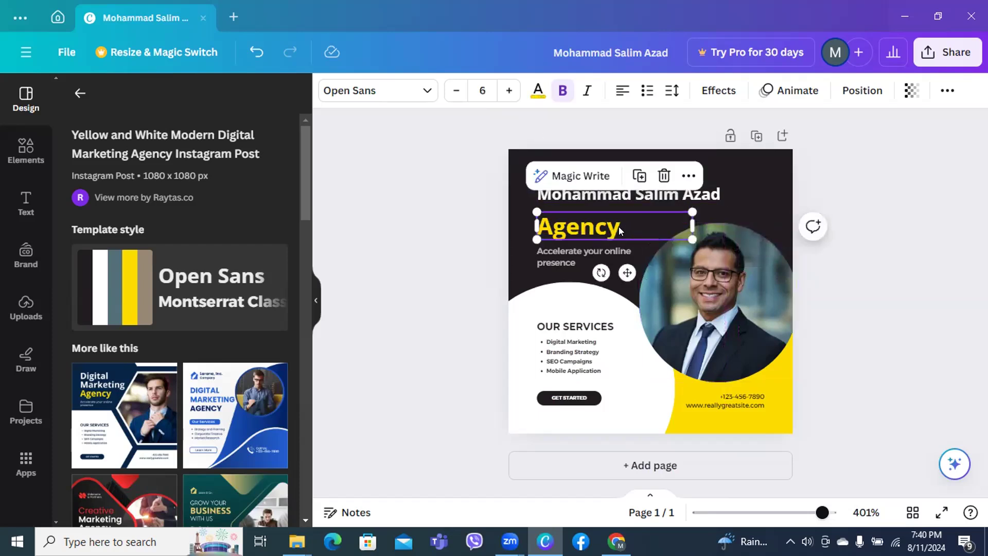
Change the yellow Agency text to 'Digital Marketing Expert' and shrink it to size 4.1
double_click(619, 226)
key(BackSpace)
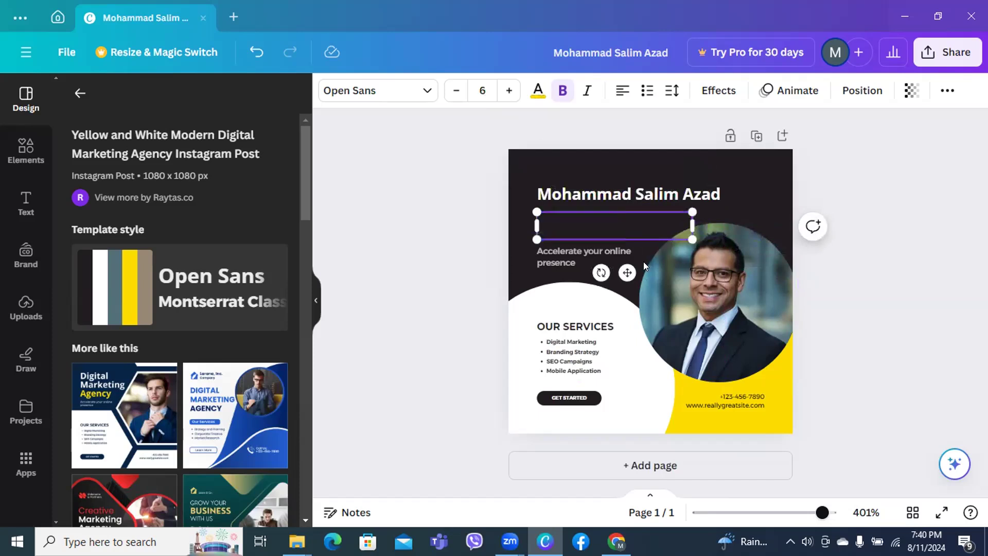
text(Dig)
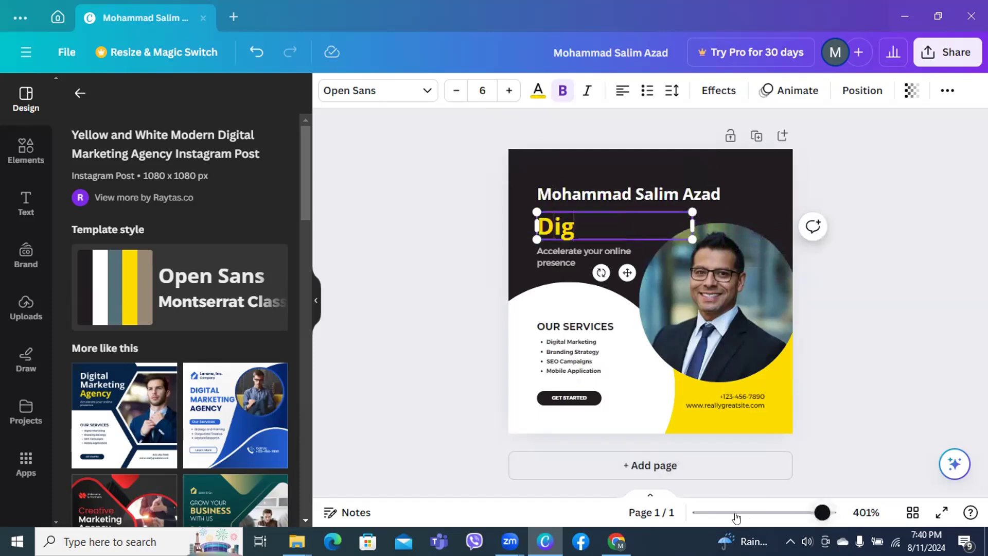
text(ital)
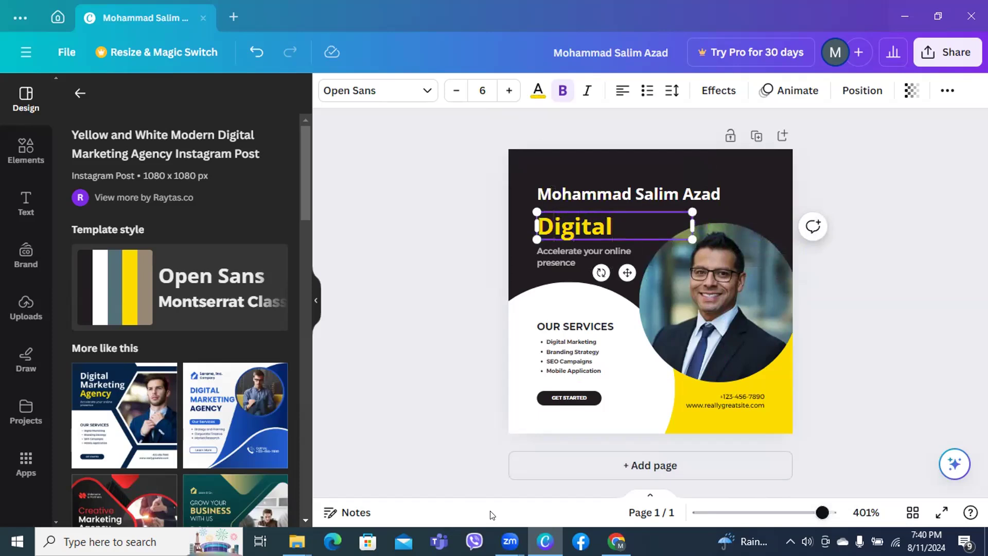
text( Mar)
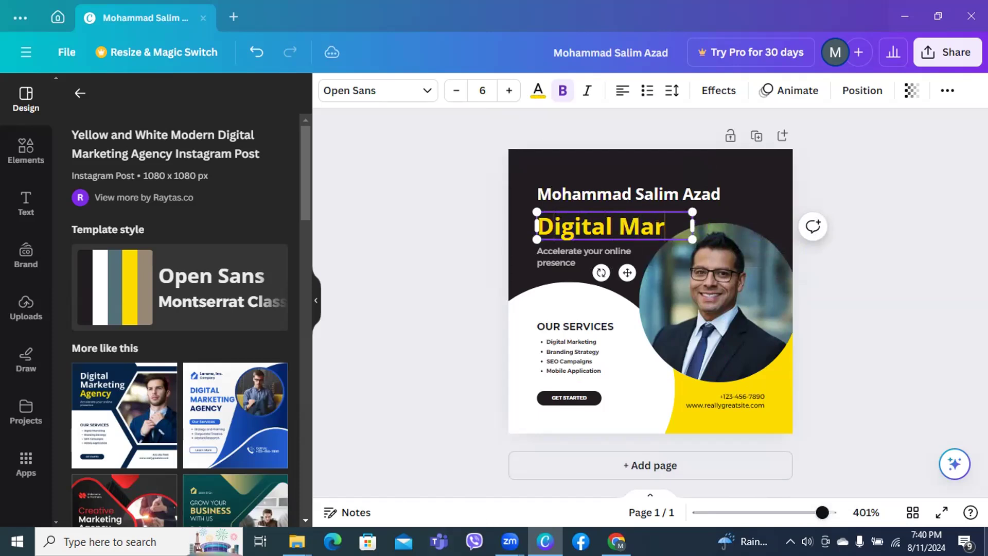
text(ketin)
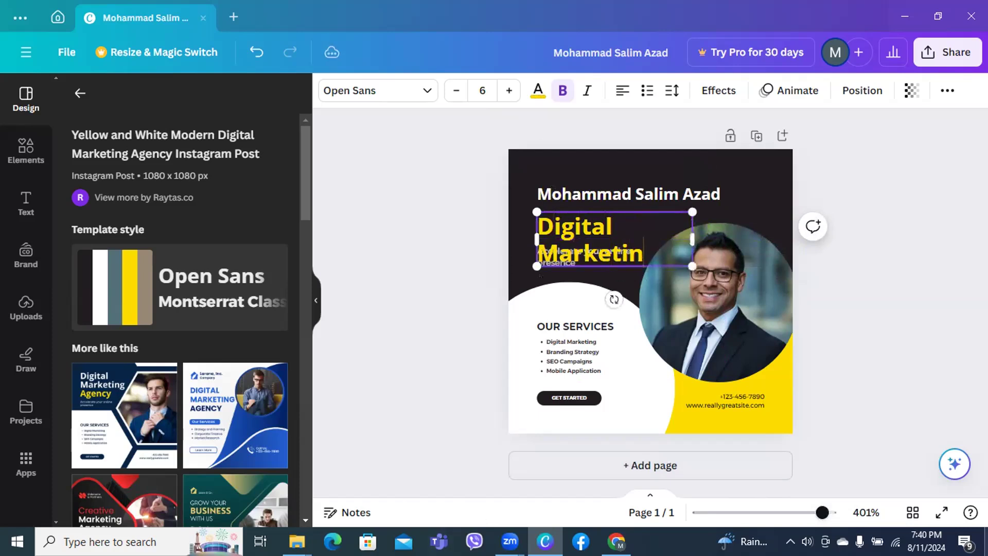
text(g Mana)
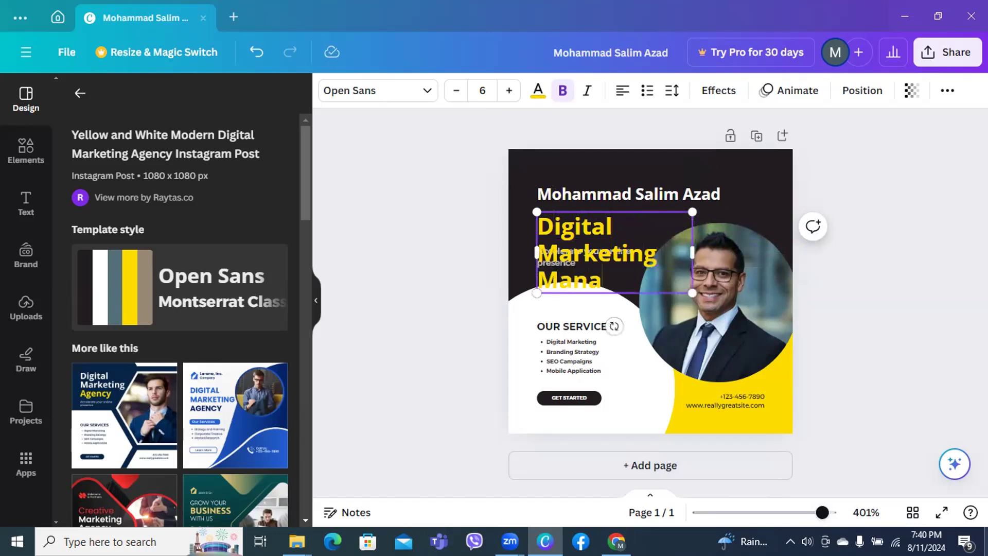
key(BackSpace)
key(BackSpace)
key(BackSpace)
key(BackSpace)
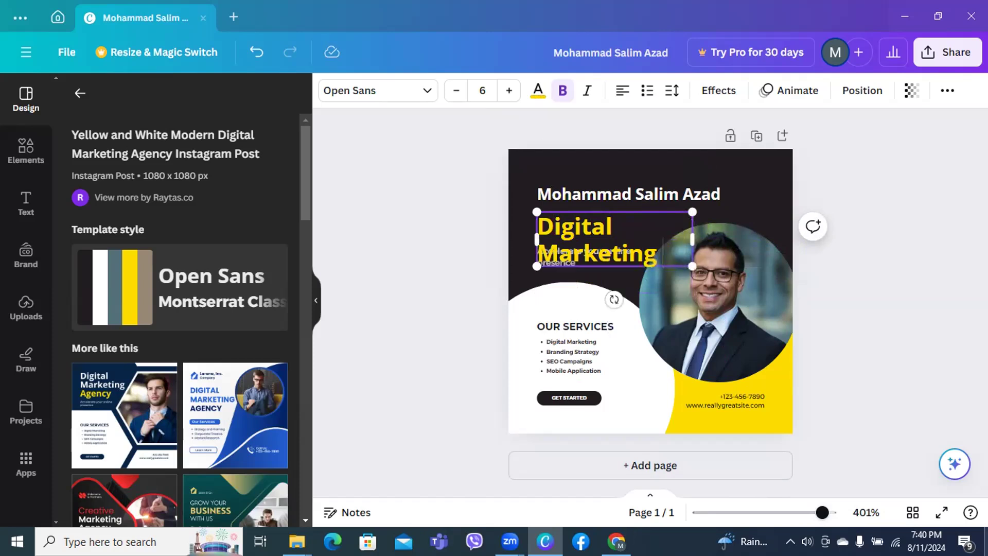
text(Expert)
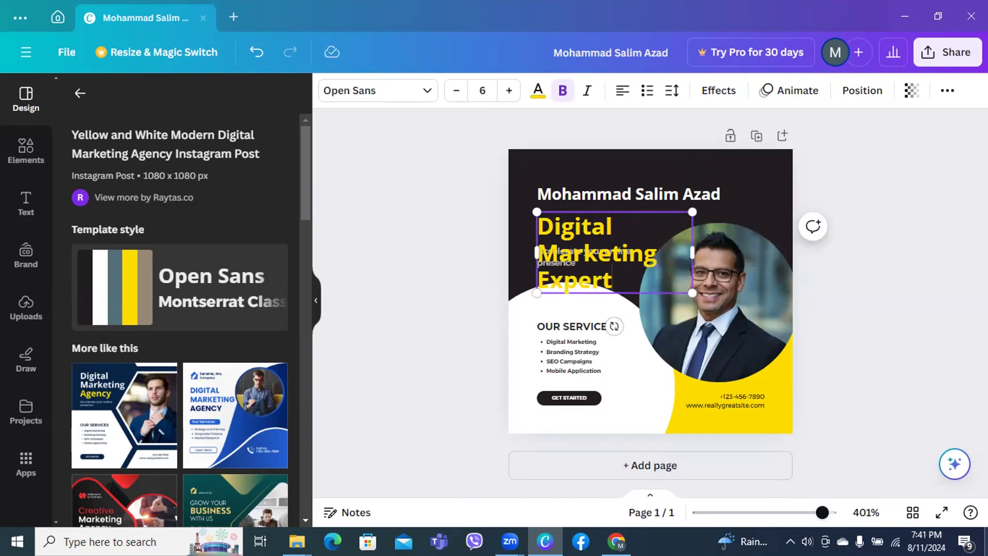
drag(690, 289, 685, 233)
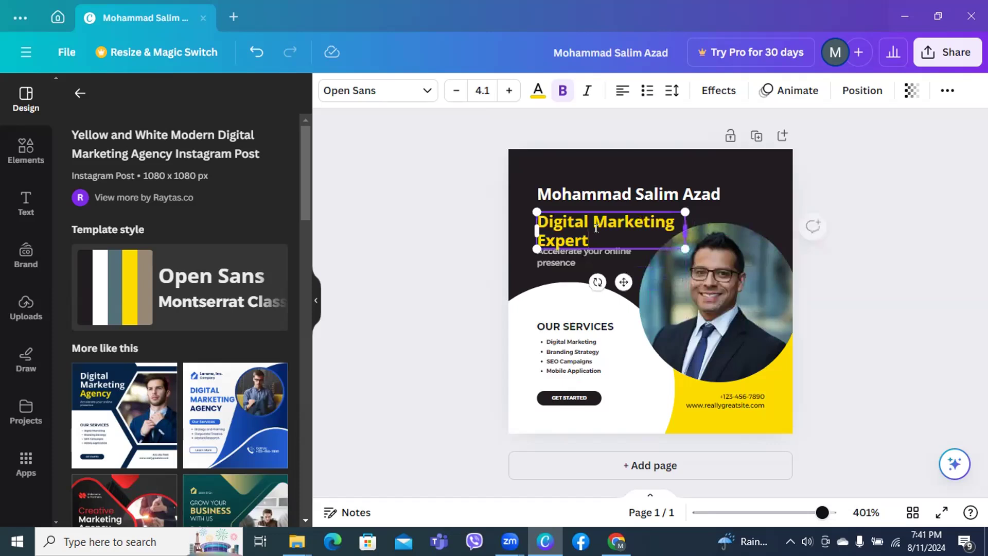
Delete the tagline under the yellow title and the GET STARTED button with its label
click(552, 264)
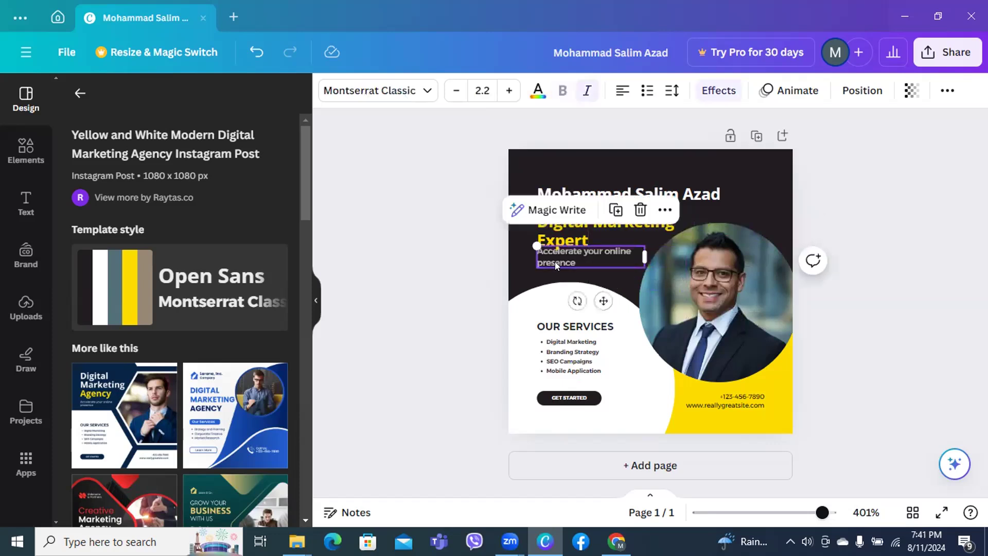
key(Delete)
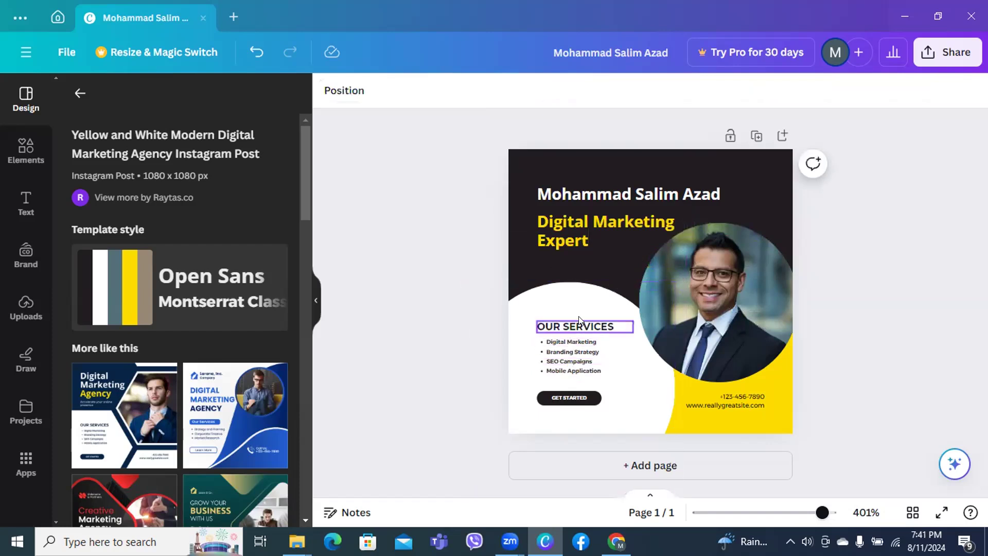
click(587, 400)
click(588, 396)
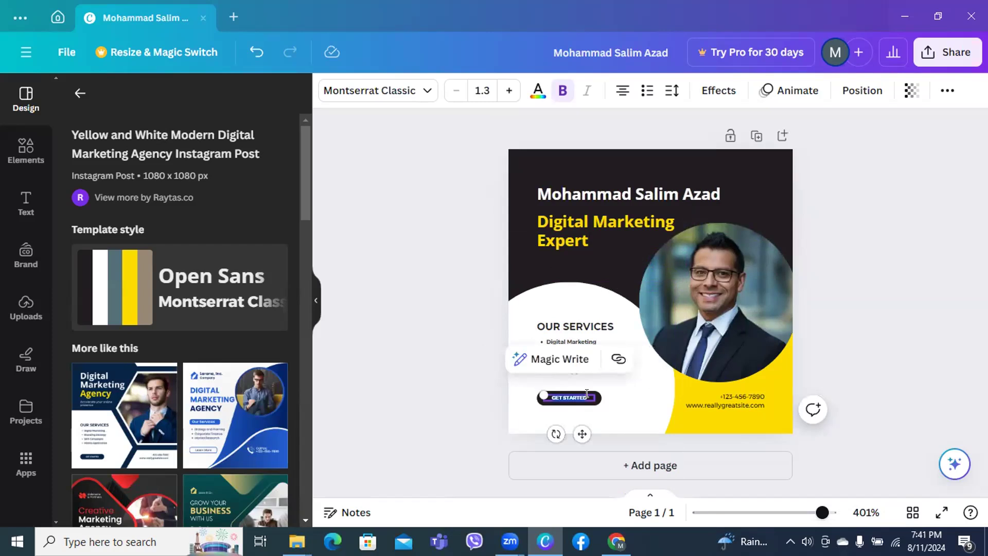
key(BackSpace)
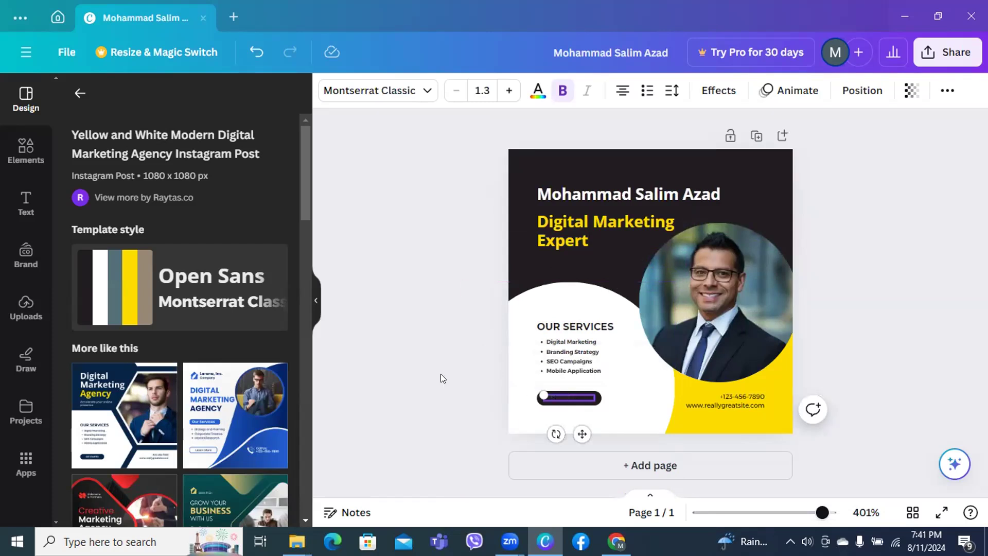
click(509, 400)
click(571, 403)
key(Delete)
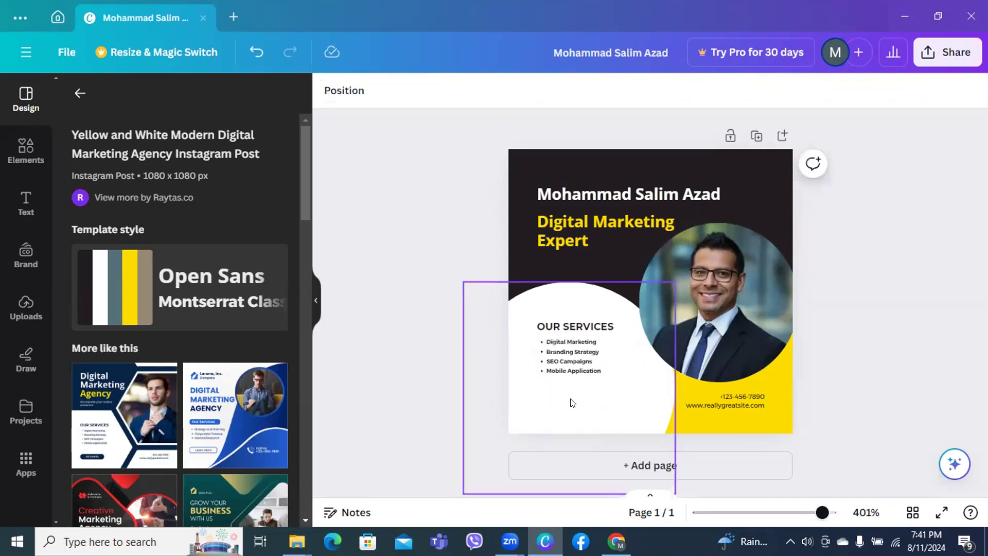
Delete the phone/website text and the OUR SERVICES heading
click(743, 395)
key(Delete)
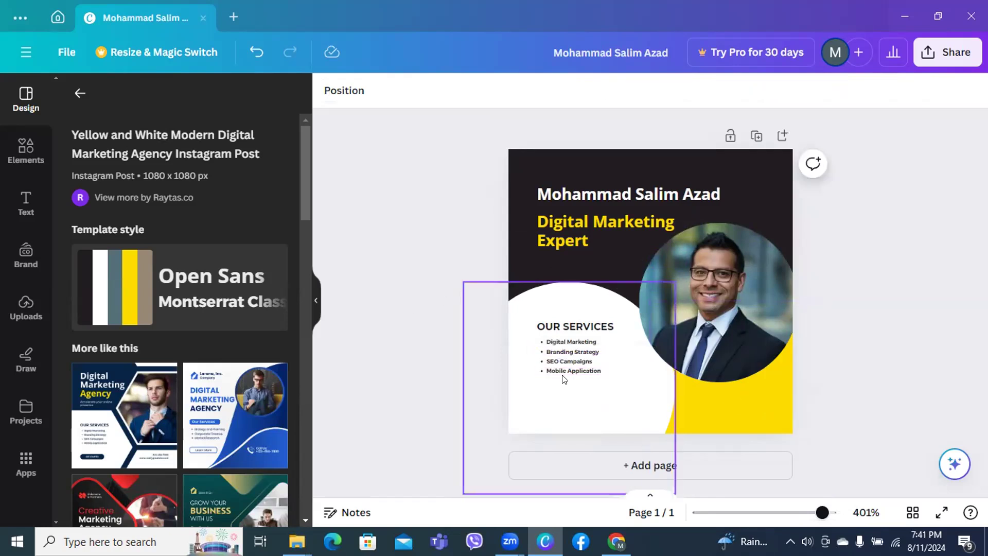
click(581, 323)
key(Delete)
Delete the services list lines: Digital Marketing, Branding Strategy, SEO Campaigns and Mobile Application
click(572, 342)
key(Delete)
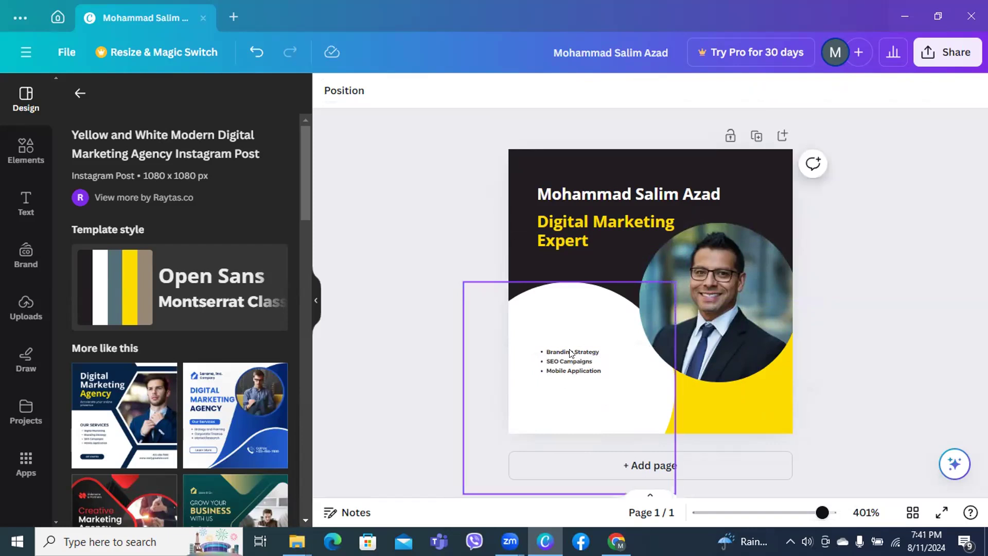
click(568, 351)
key(Delete)
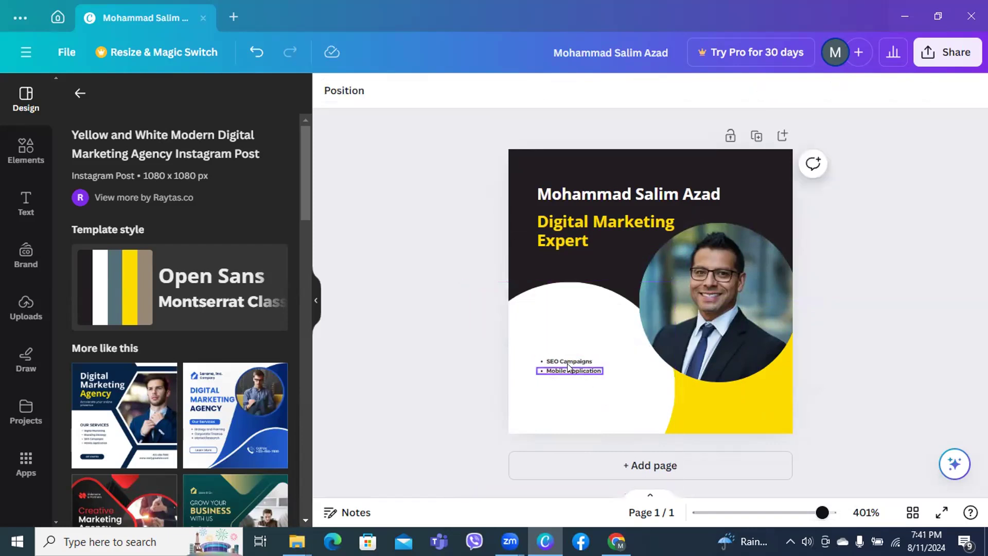
click(568, 365)
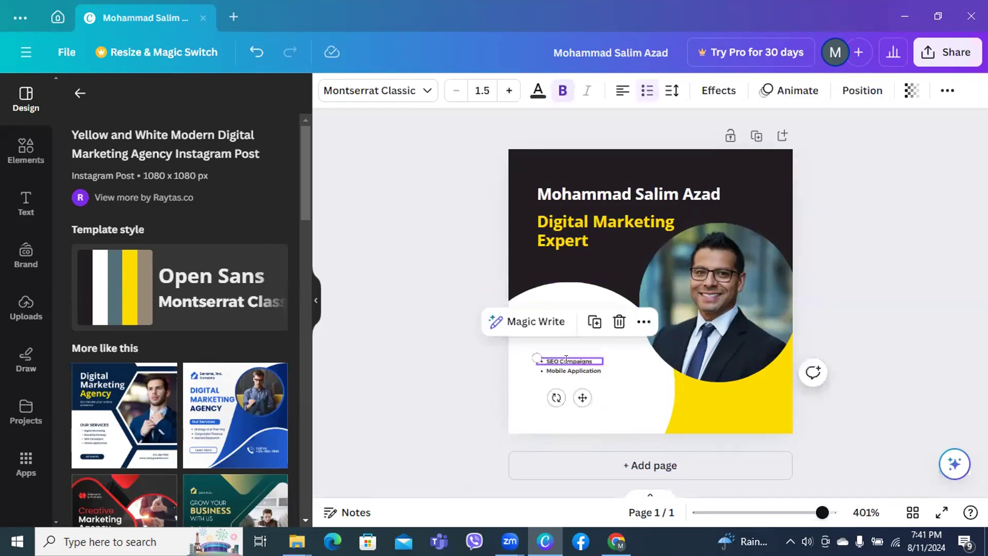
triple_click(568, 362)
key(Delete)
click(569, 368)
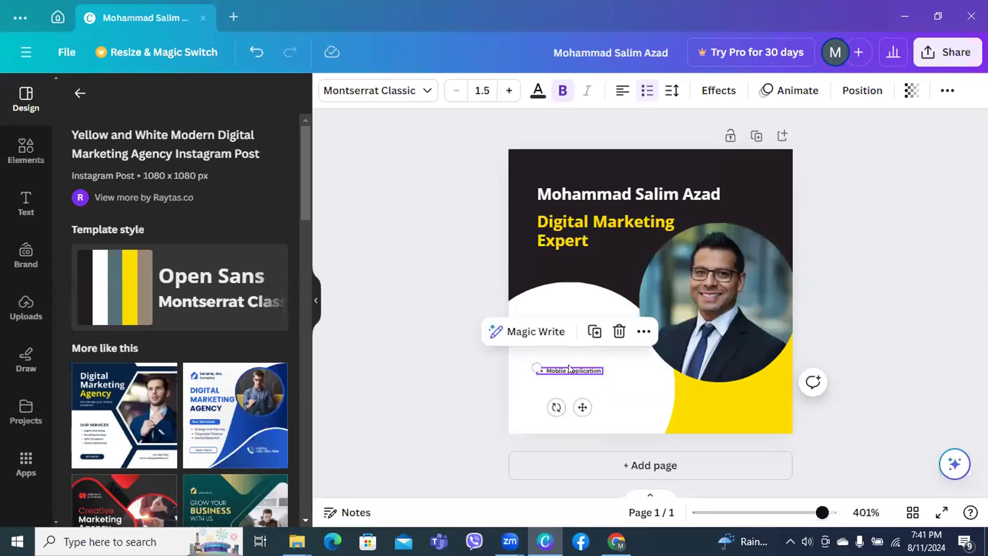
key(Delete)
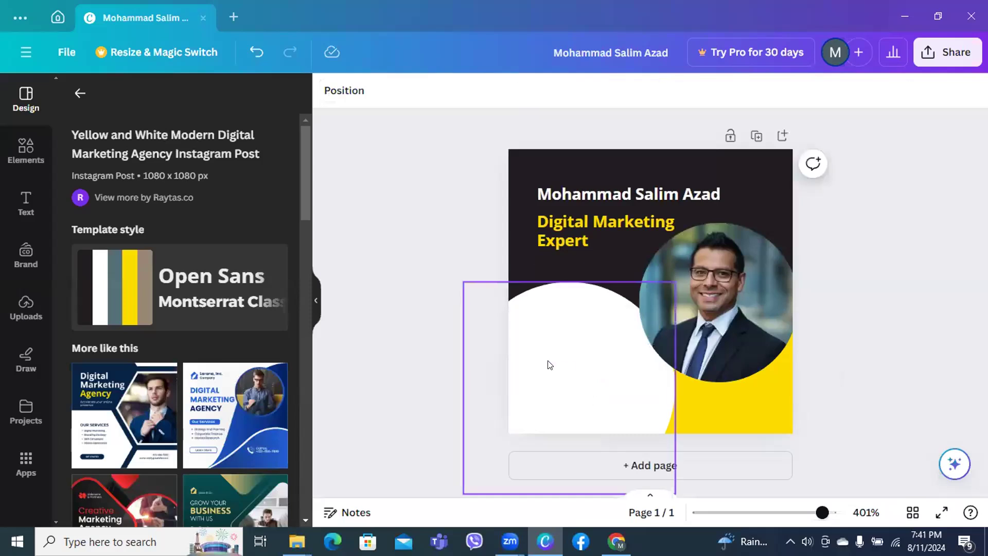
click(551, 363)
click(446, 337)
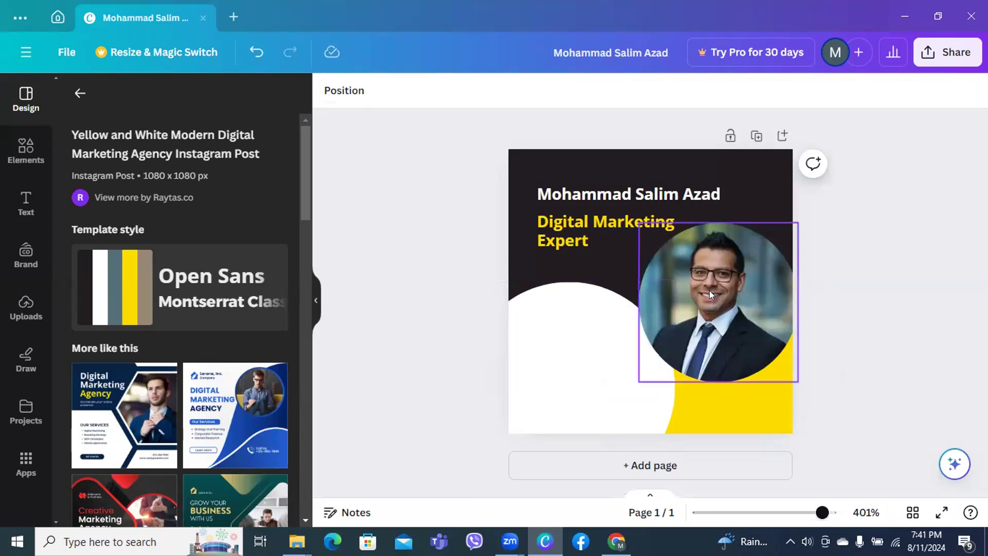
Put the uploaded checkered-shirt photo into the circle frame, replacing the stock businessman
click(9, 320)
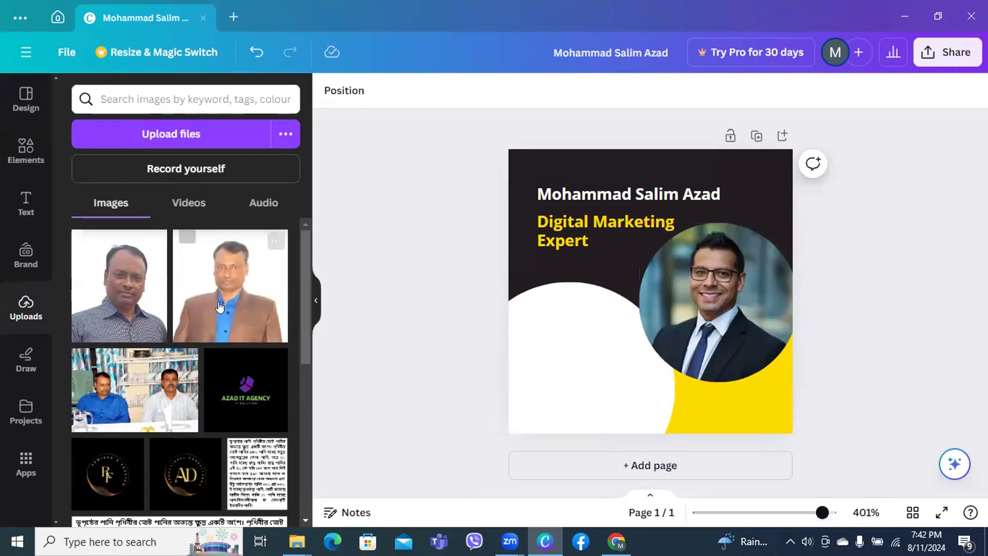
click(262, 274)
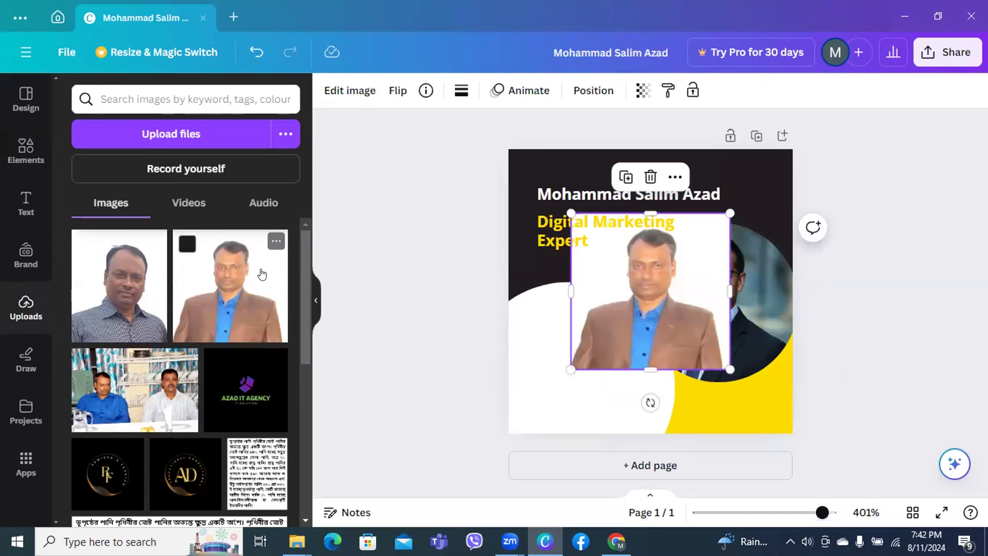
click(129, 278)
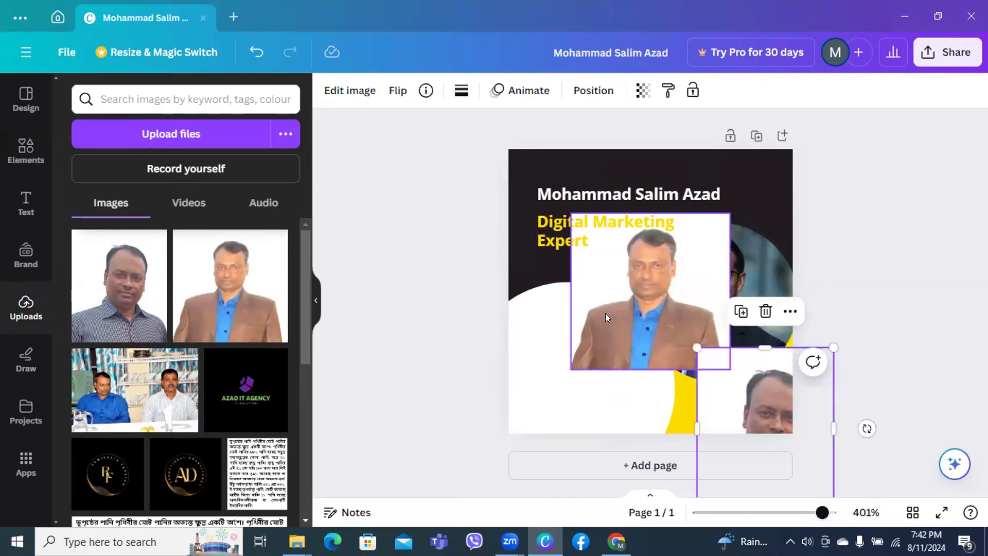
key(Delete)
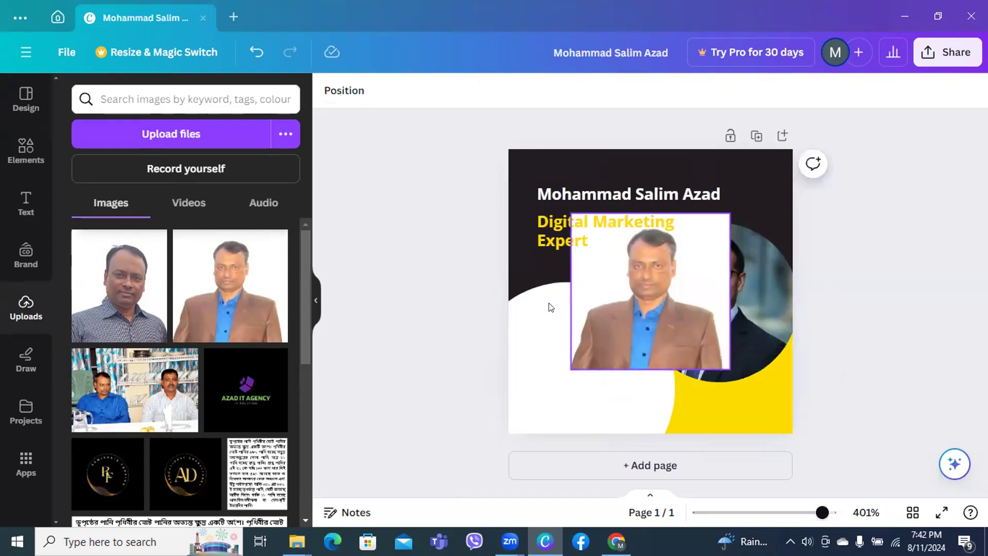
click(641, 329)
key(Delete)
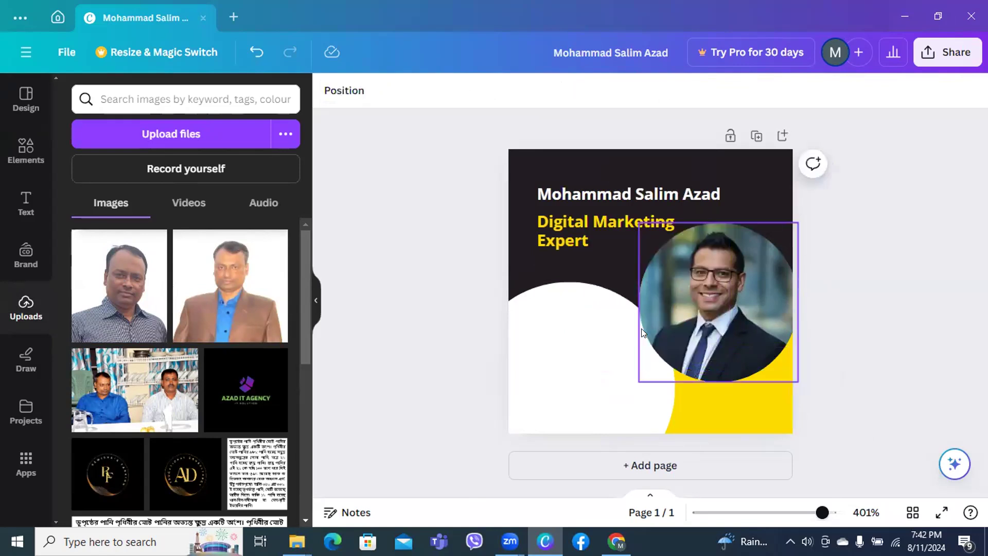
click(103, 307)
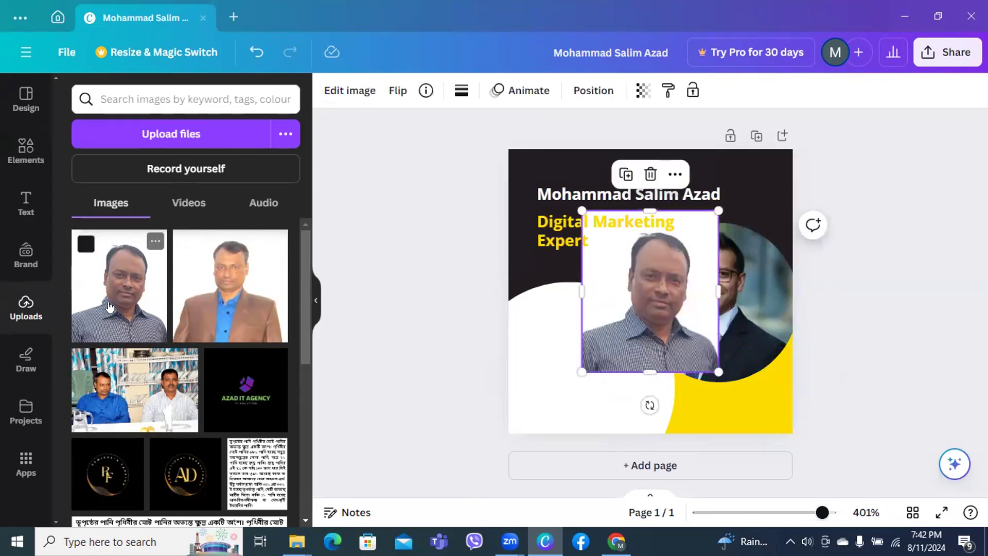
drag(649, 322, 732, 336)
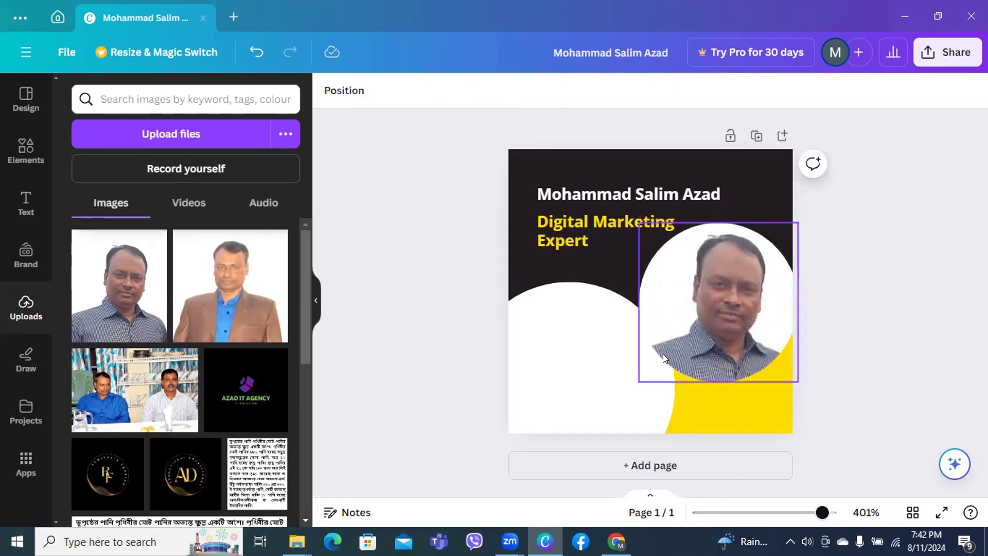
click(720, 327)
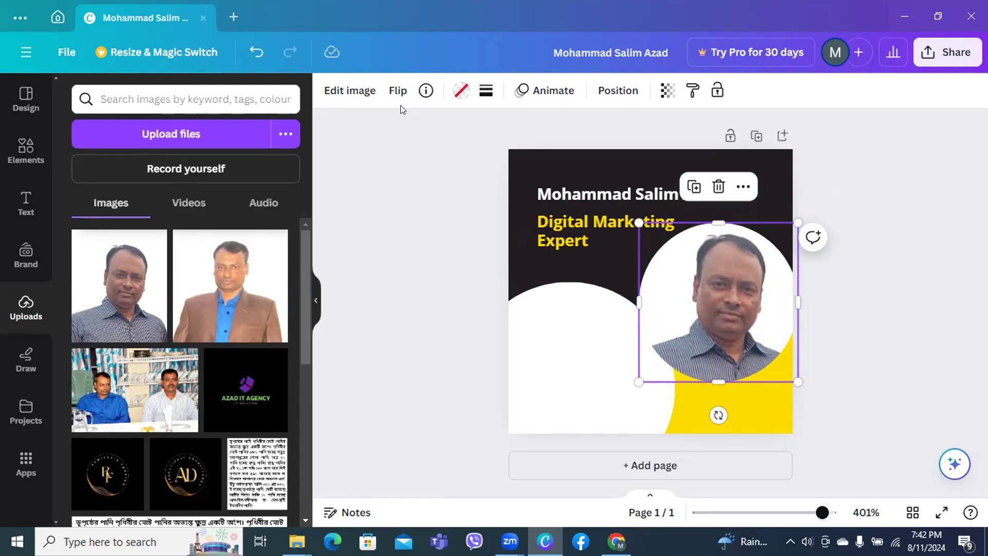
click(432, 235)
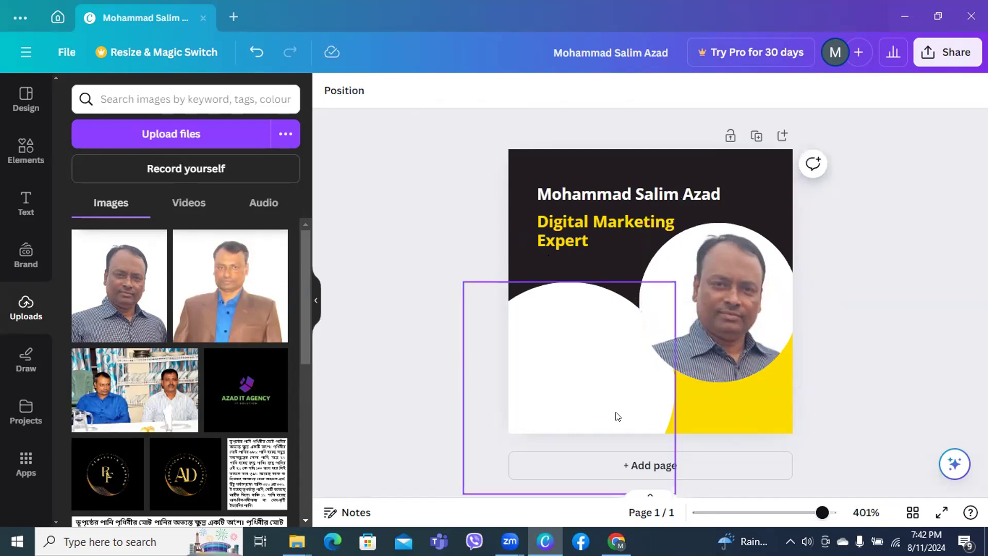
click(719, 329)
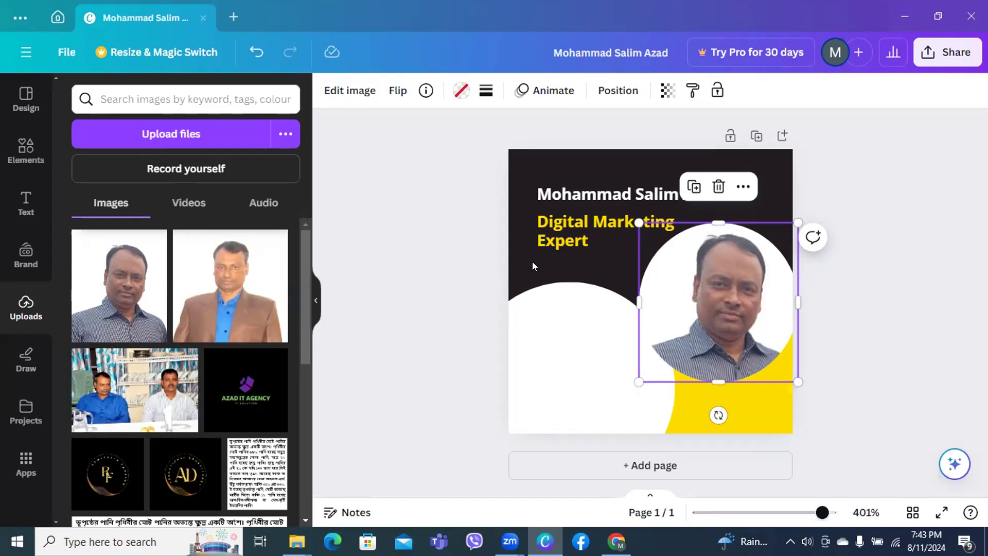
click(458, 298)
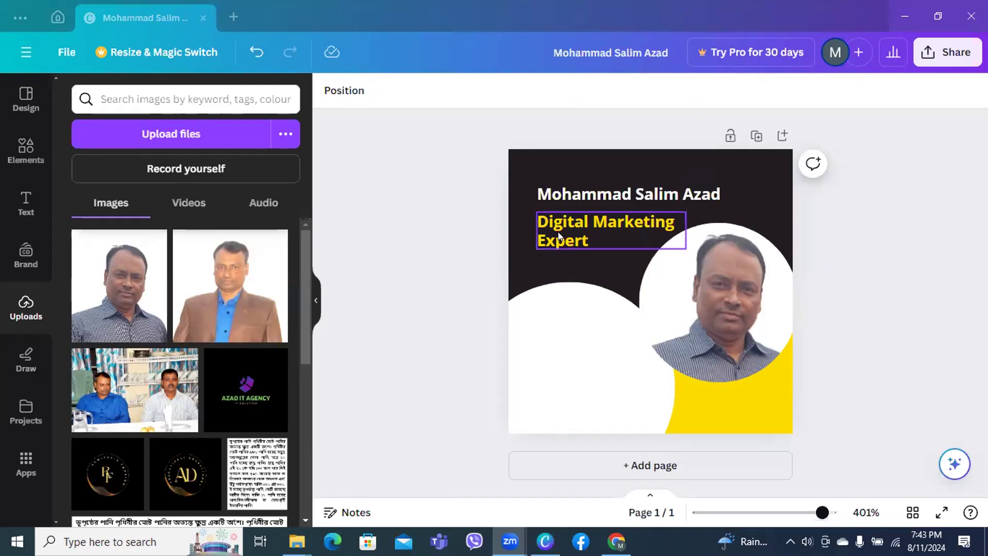
click(469, 257)
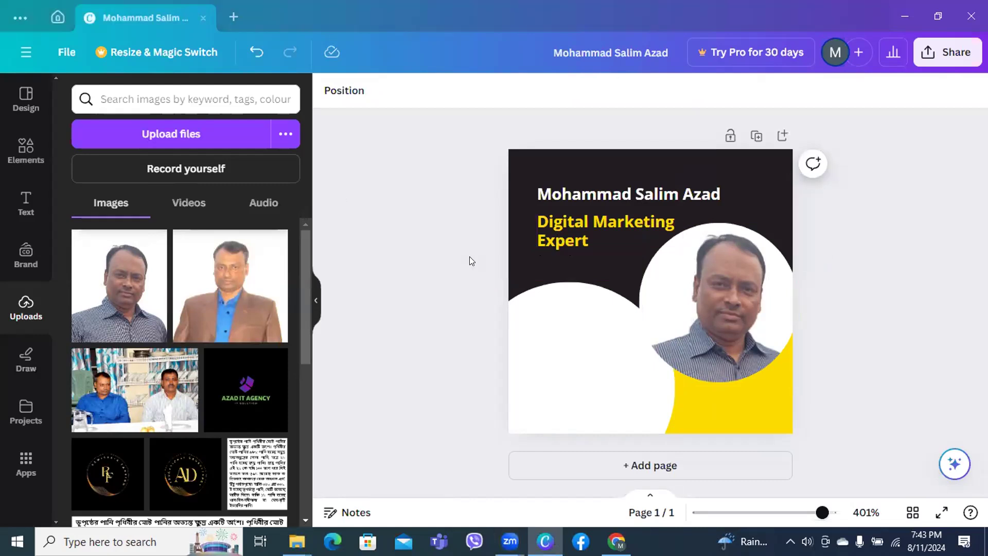
Download the design as a 98 × 98 px PNG to Downloads, then return to YouTube Studio
click(940, 54)
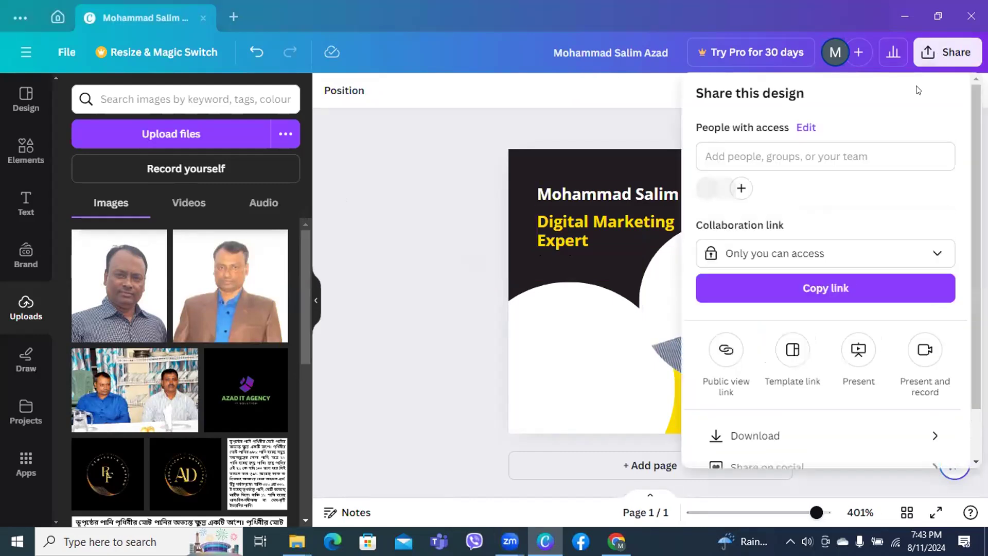
click(740, 437)
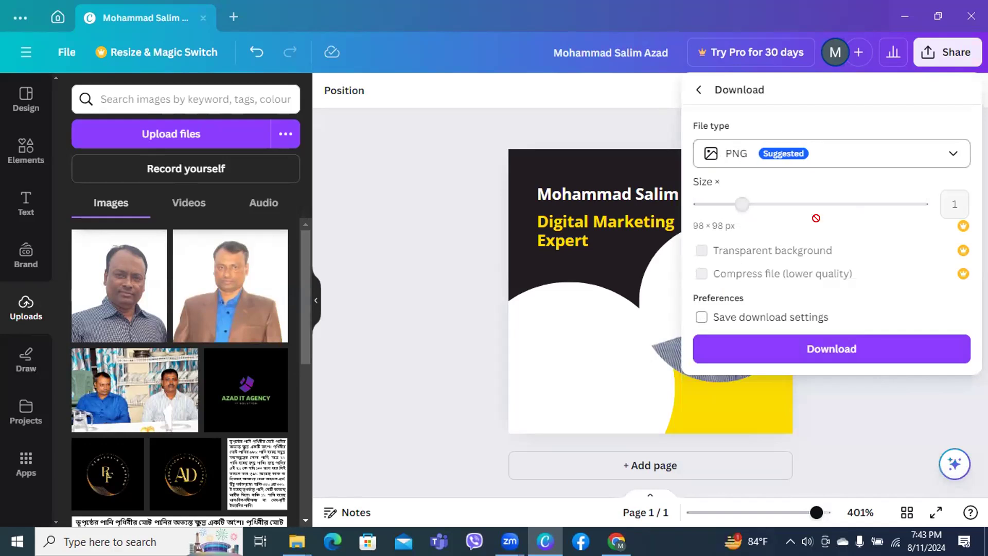
click(808, 348)
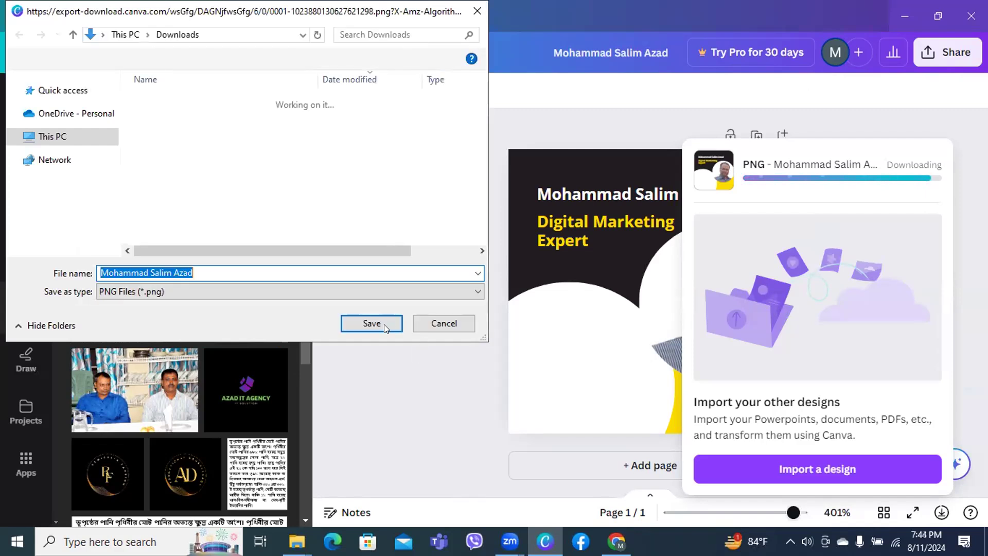
key(Return)
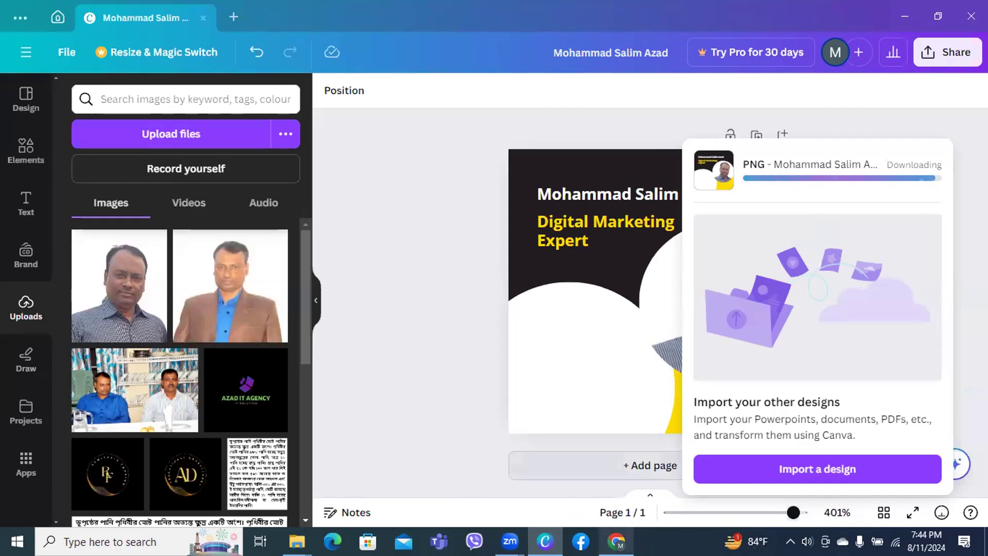
click(616, 541)
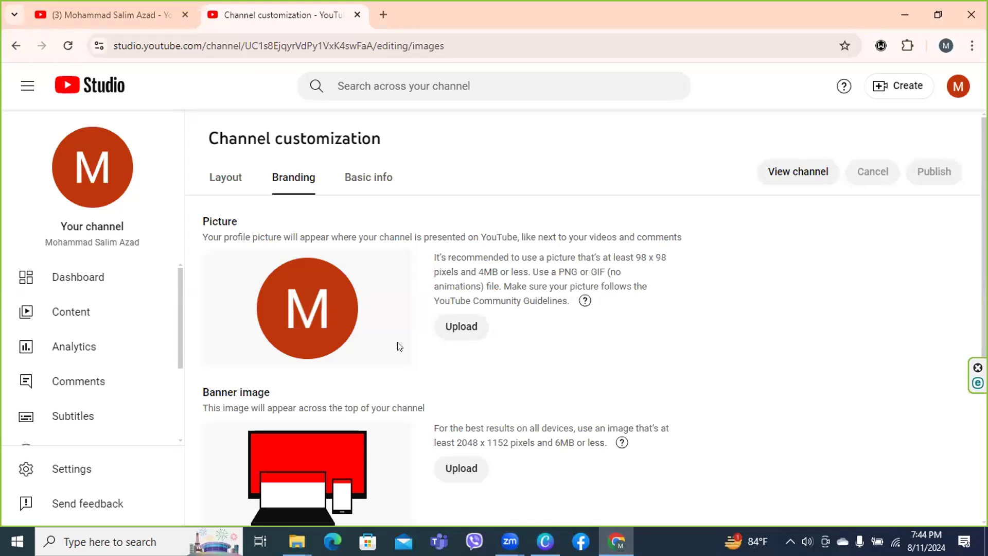
Upload the downloaded PNG from This PC > Downloads as the channel profile picture
click(456, 331)
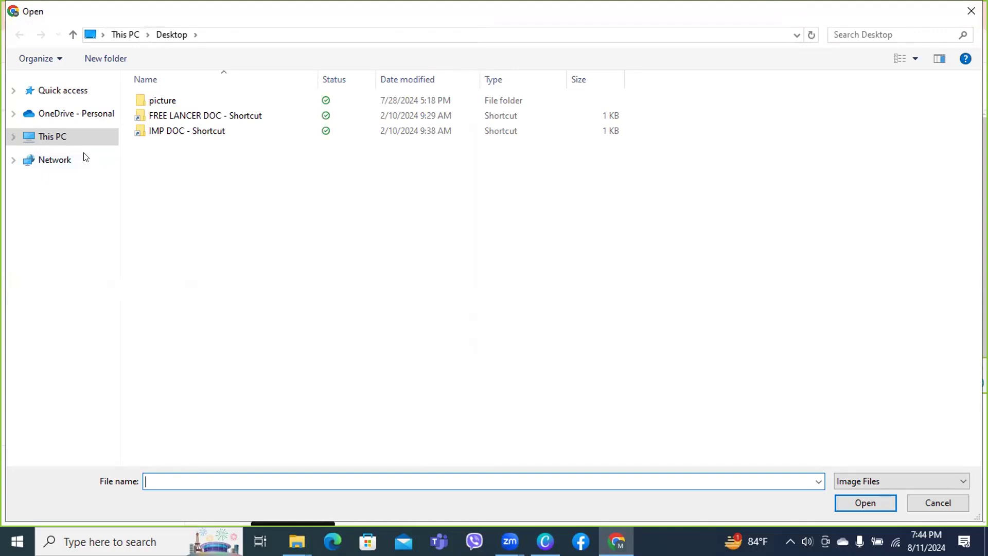
click(43, 132)
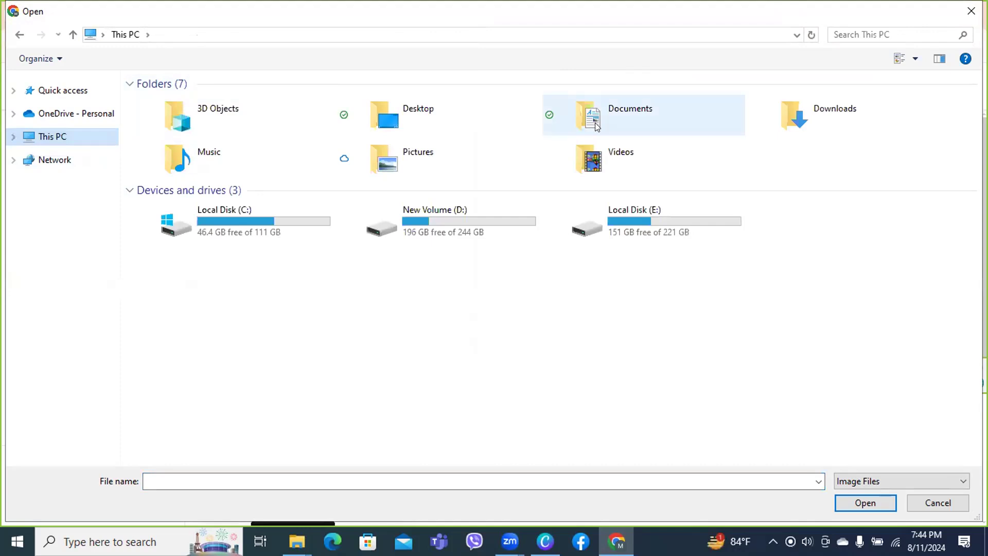
double_click(803, 116)
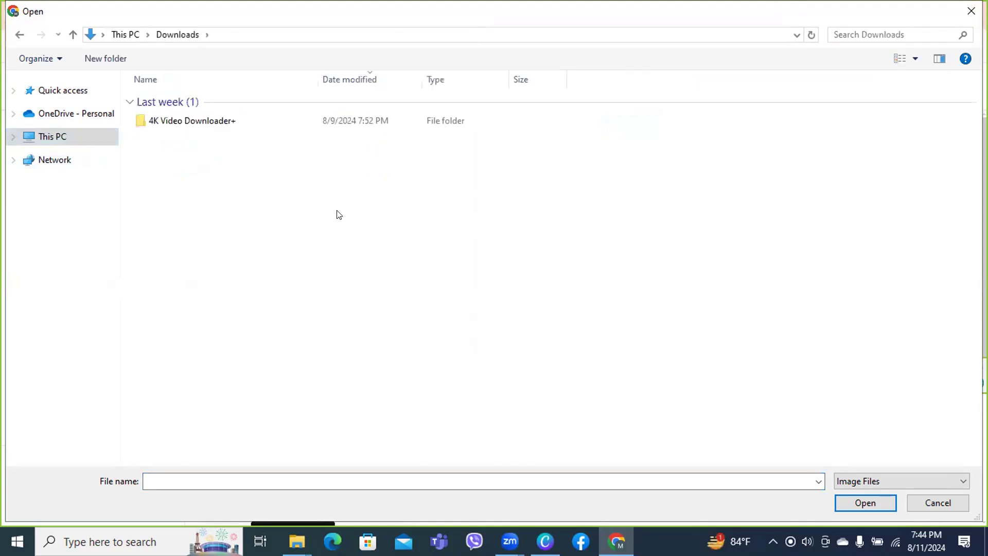
double_click(212, 122)
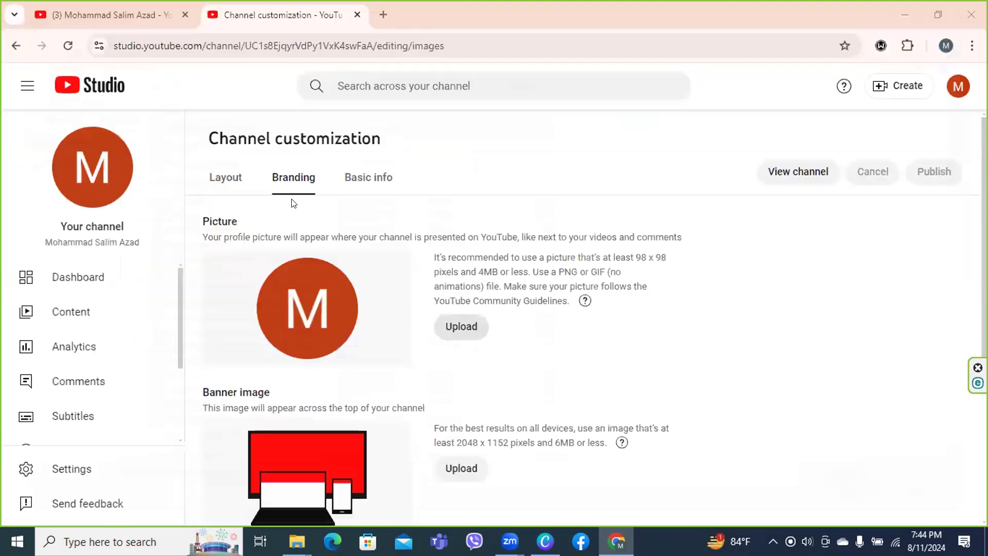
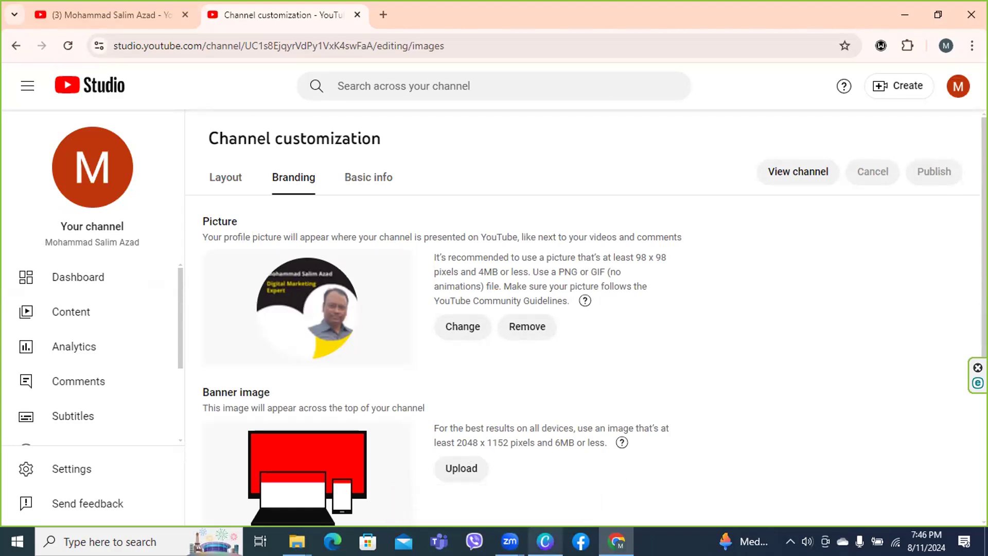
Switch from Chrome to the Canva app from the taskbar
click(546, 541)
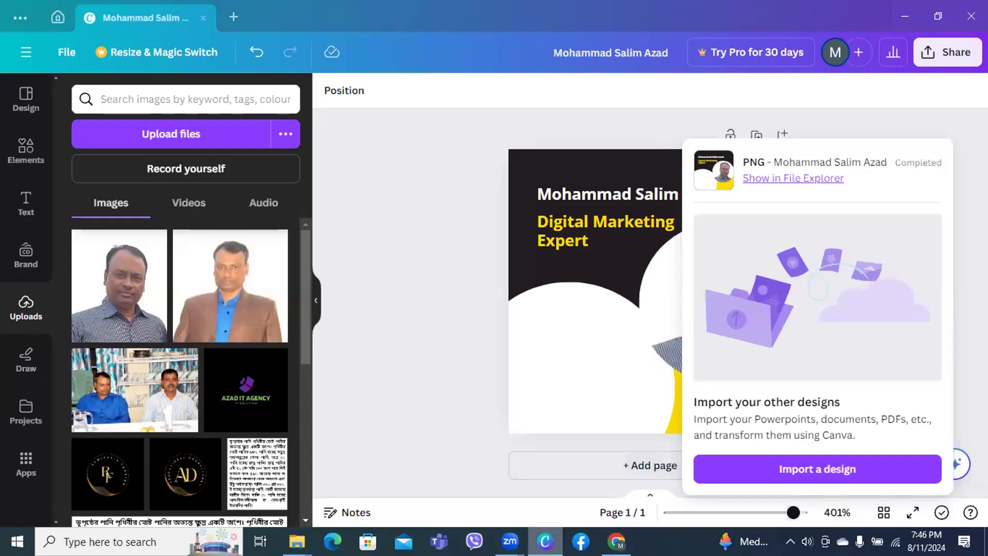
From the Canva home page, create a custom-size design of 2048 × 1152 px
click(53, 17)
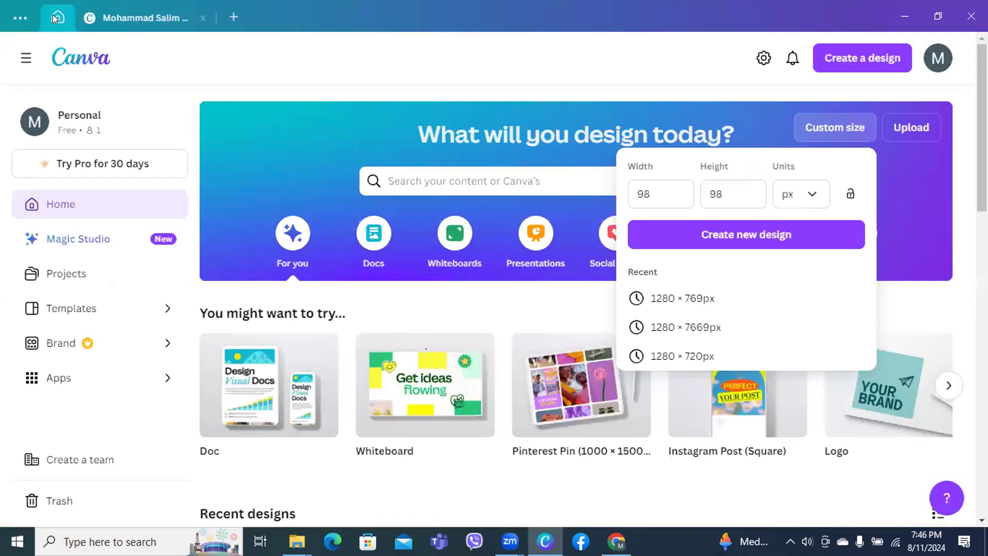
click(660, 185)
key(BackSpace)
key(BackSpace)
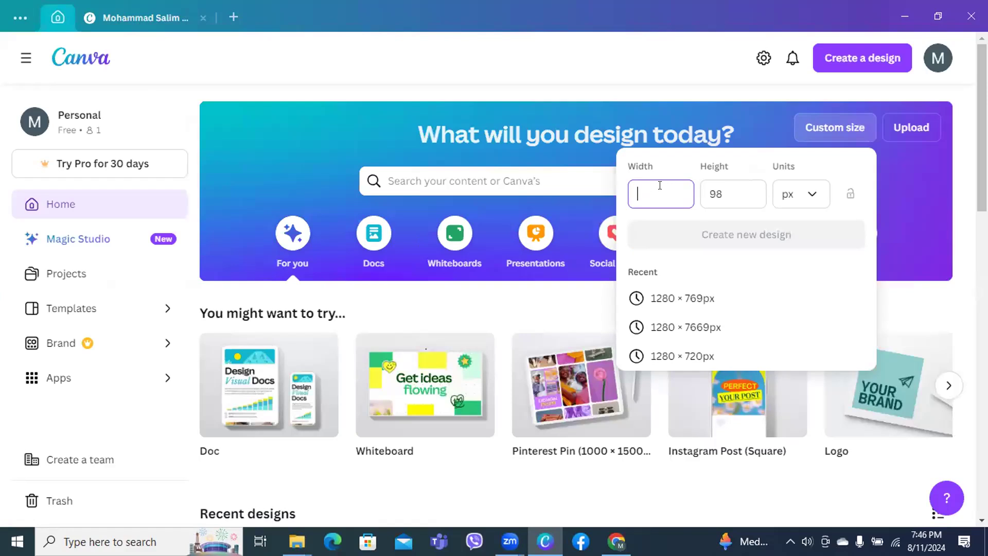
text(20)
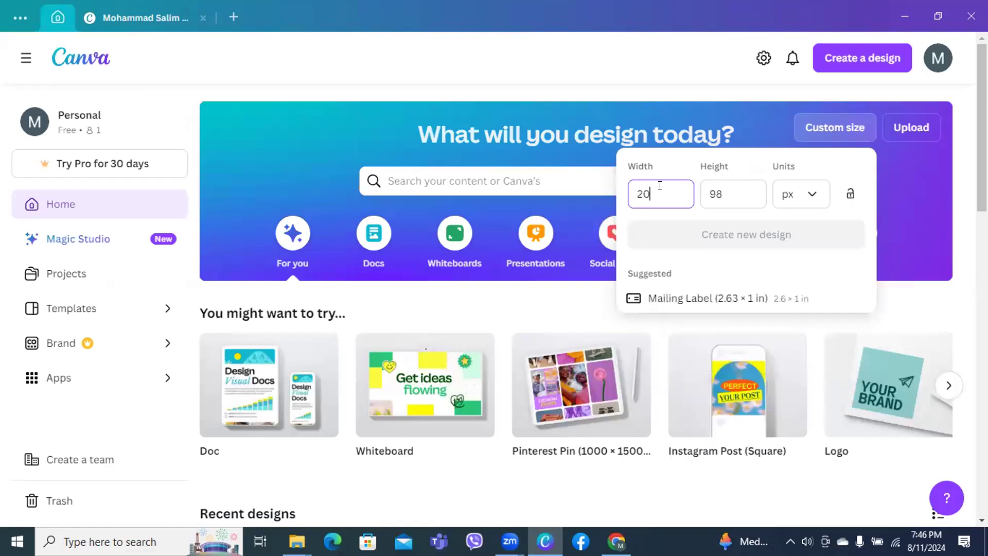
text(48)
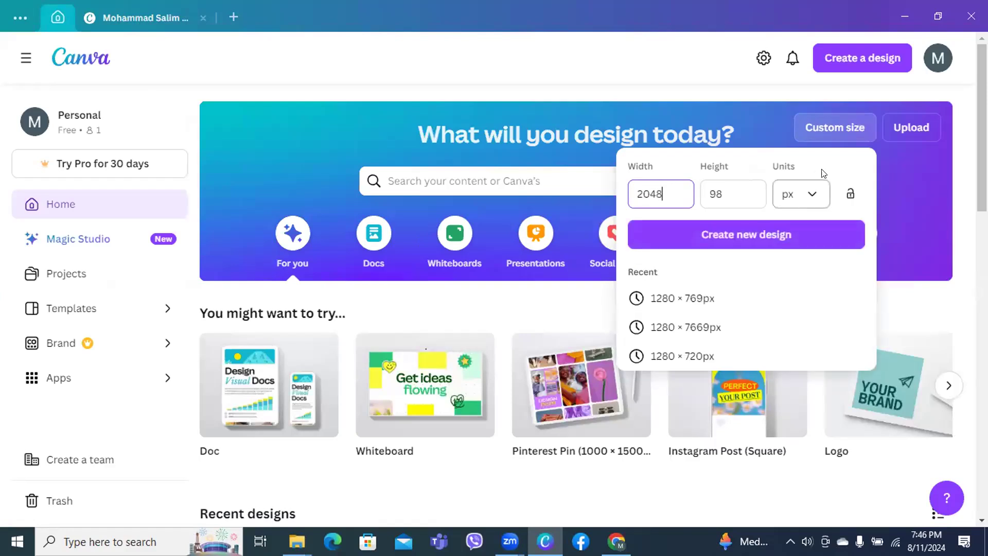
click(734, 185)
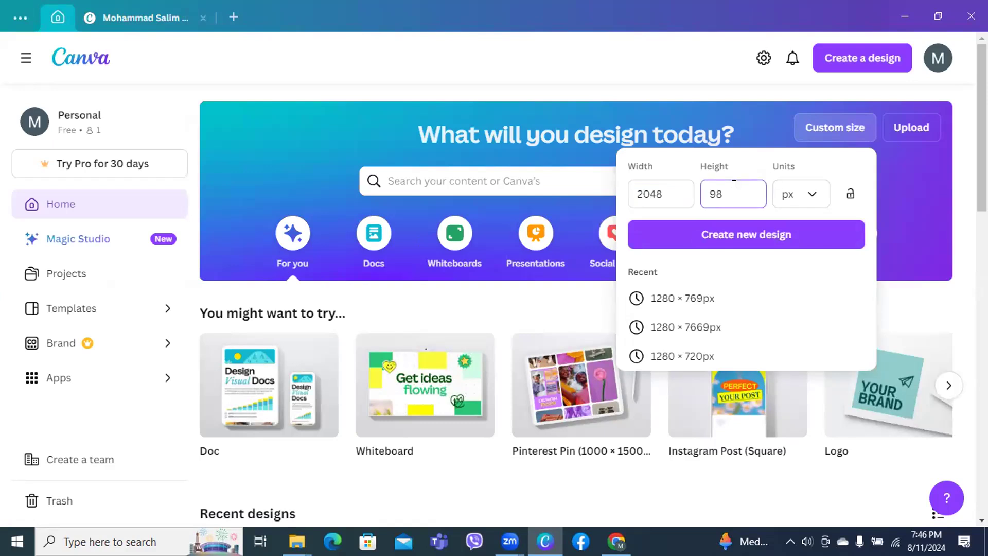
key(BackSpace)
key(BackSpace)
text(11)
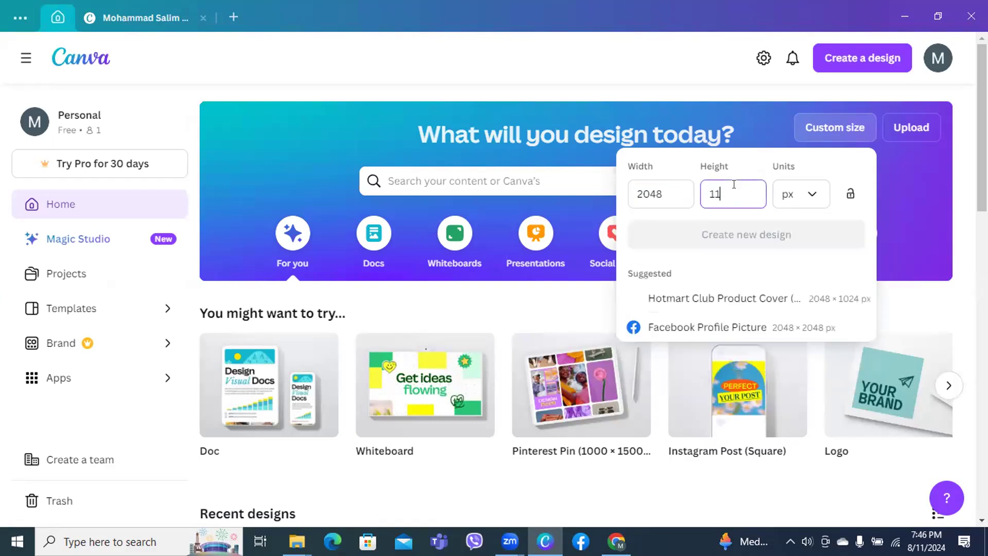
text(52)
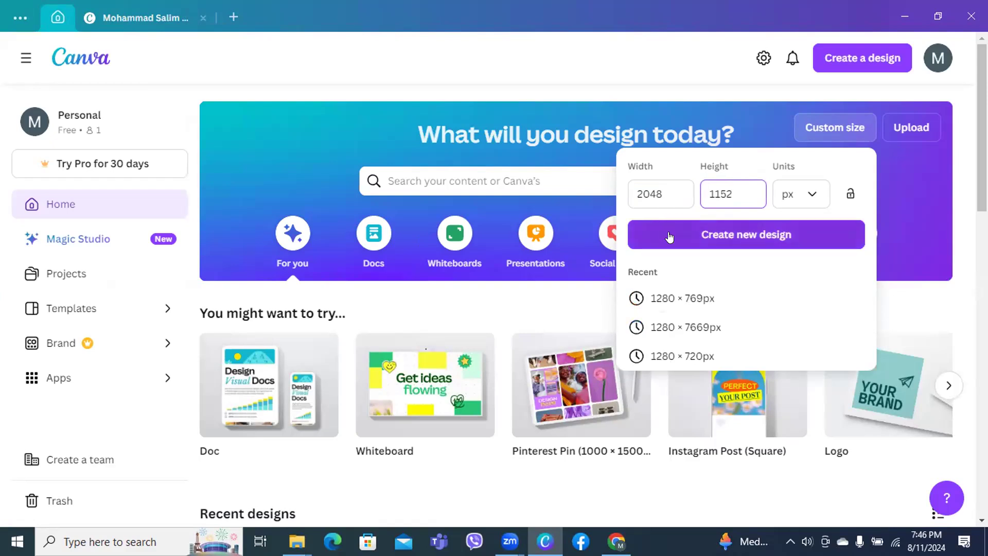
click(719, 235)
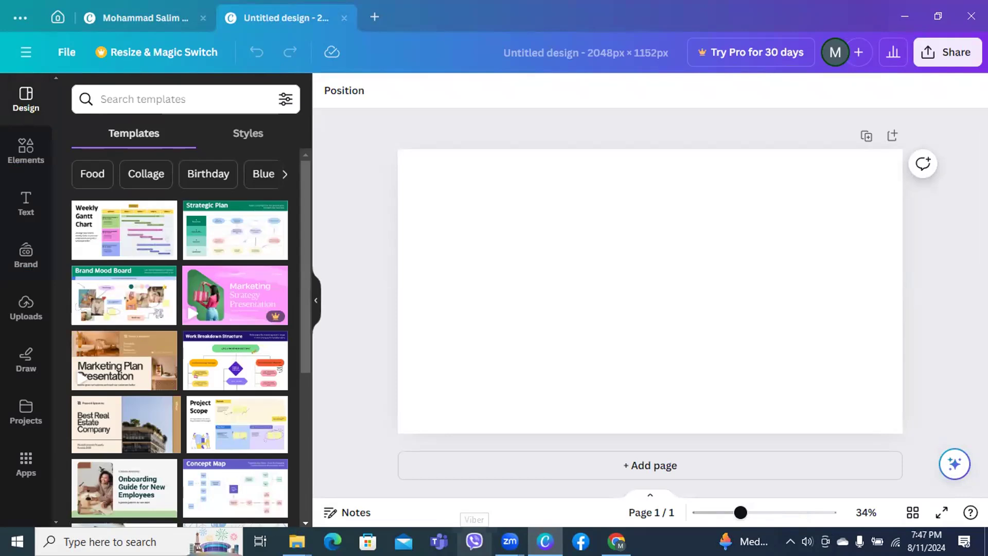
Search templates for 'digital marketing' and apply the red Digital Marketing Agency template
click(139, 92)
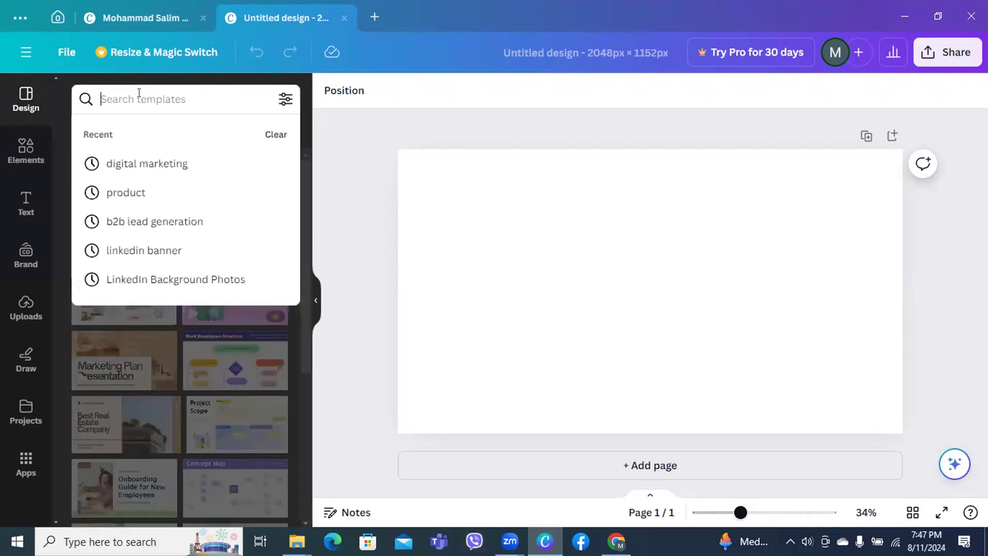
click(155, 163)
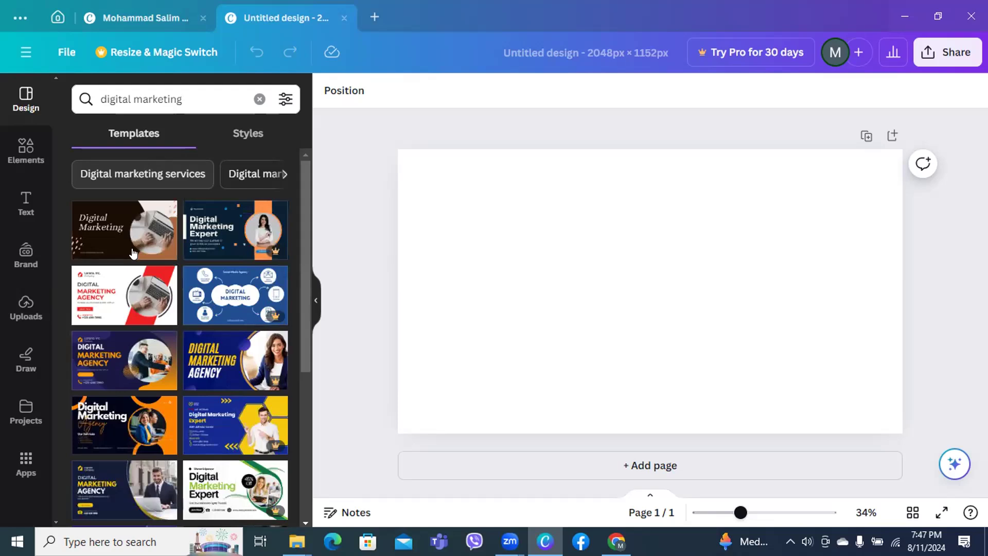
click(120, 298)
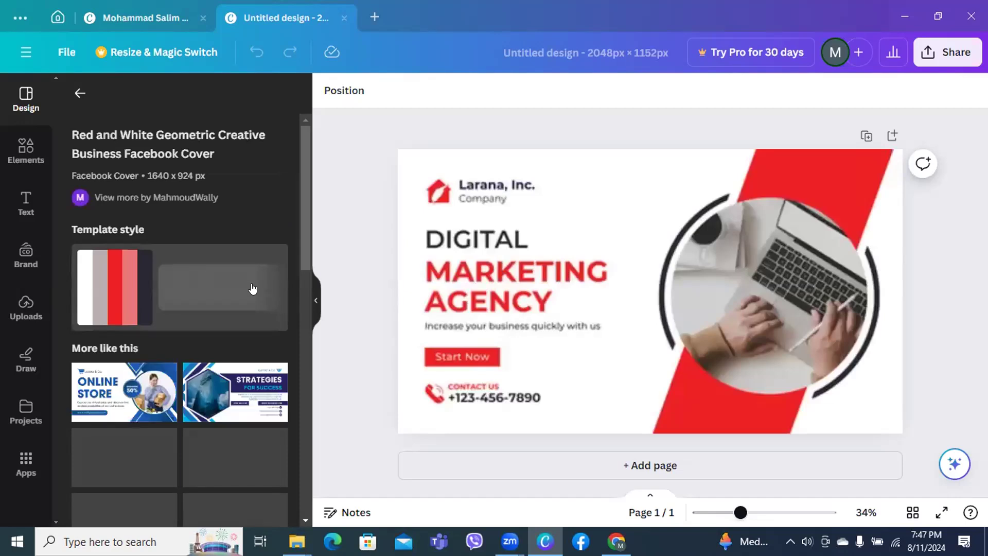
click(559, 411)
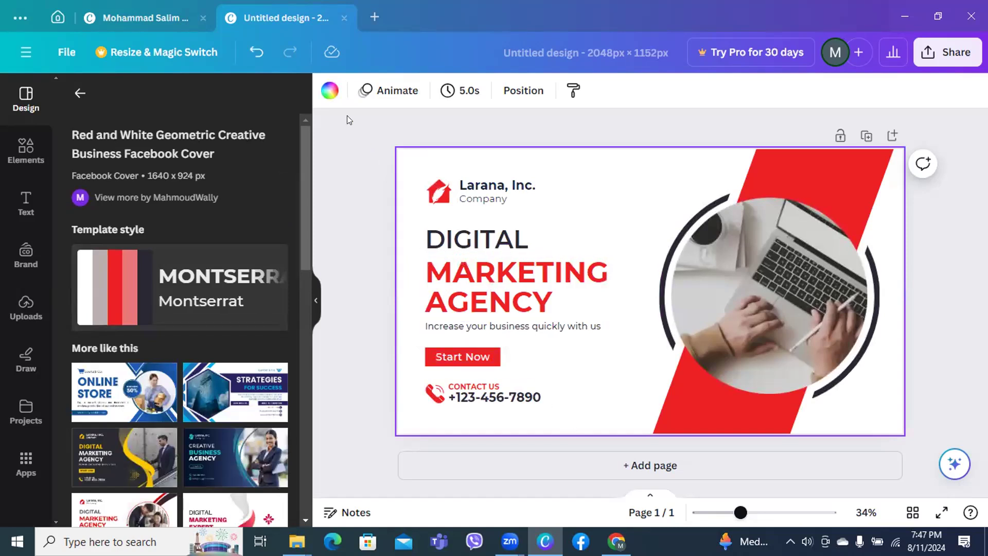
Set the banner background to navy #121d39 and turn the diagonal stripe yellow
click(330, 91)
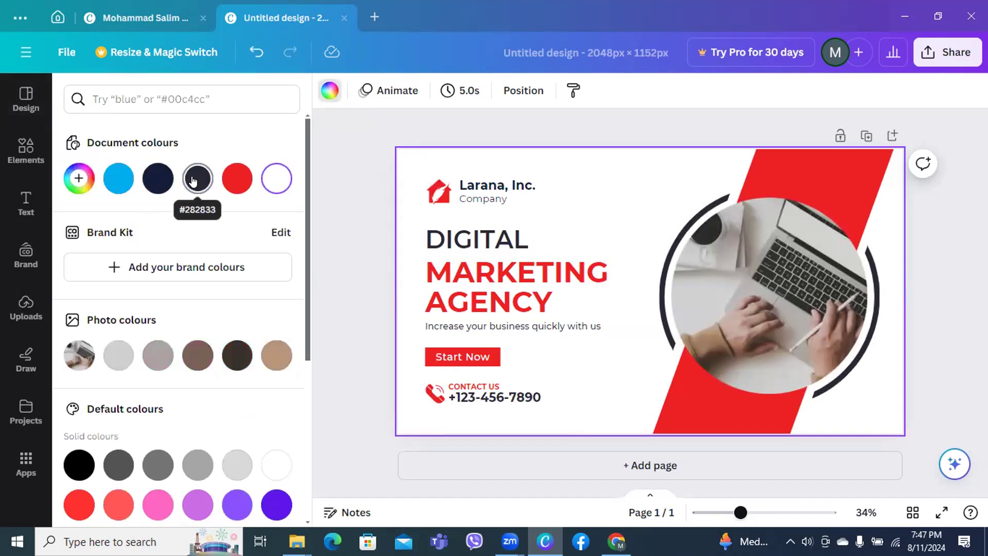
click(149, 180)
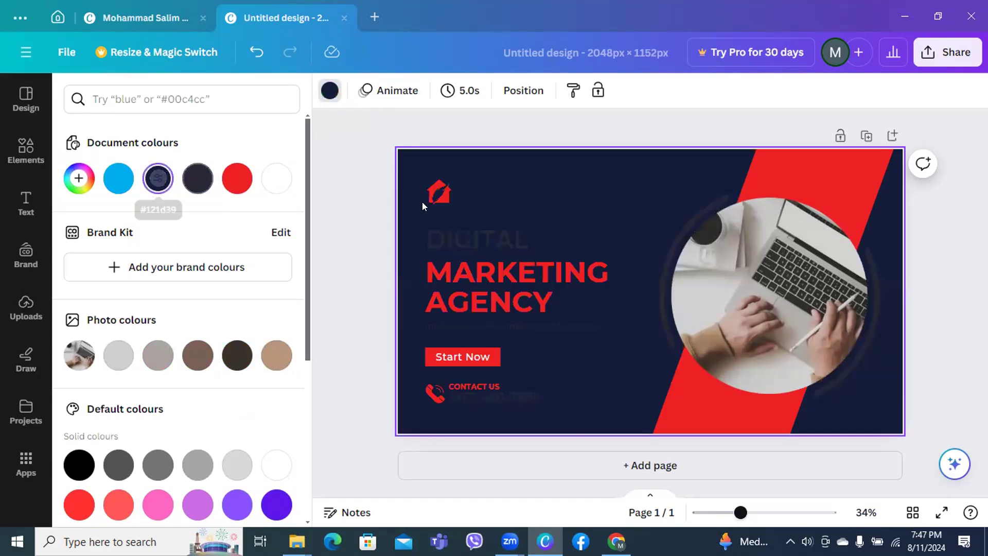
click(813, 178)
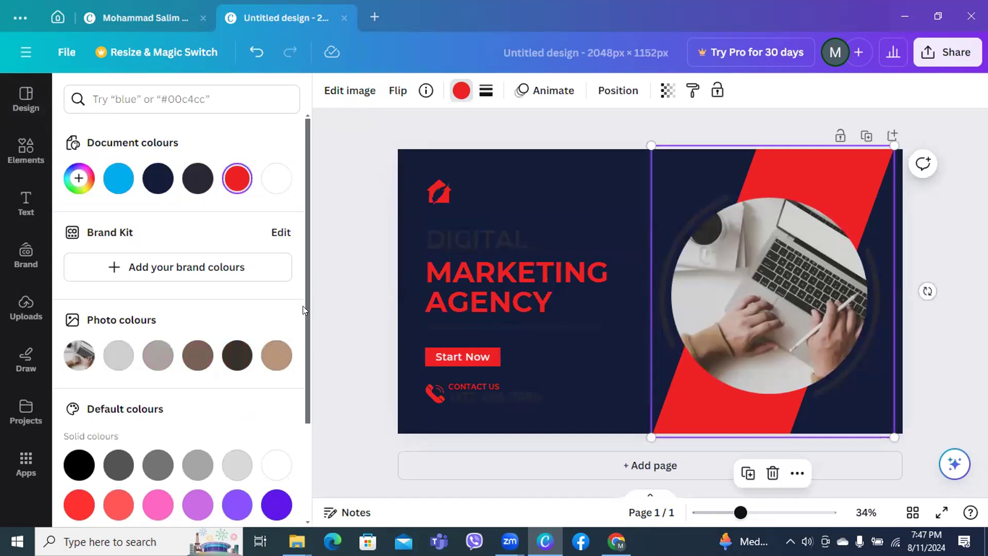
scroll(304, 330, down, 3)
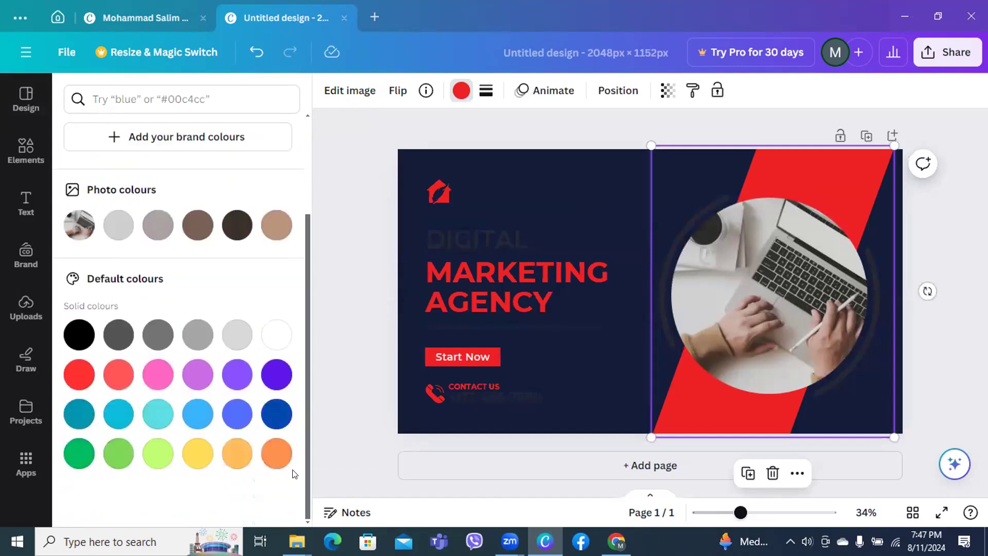
click(192, 458)
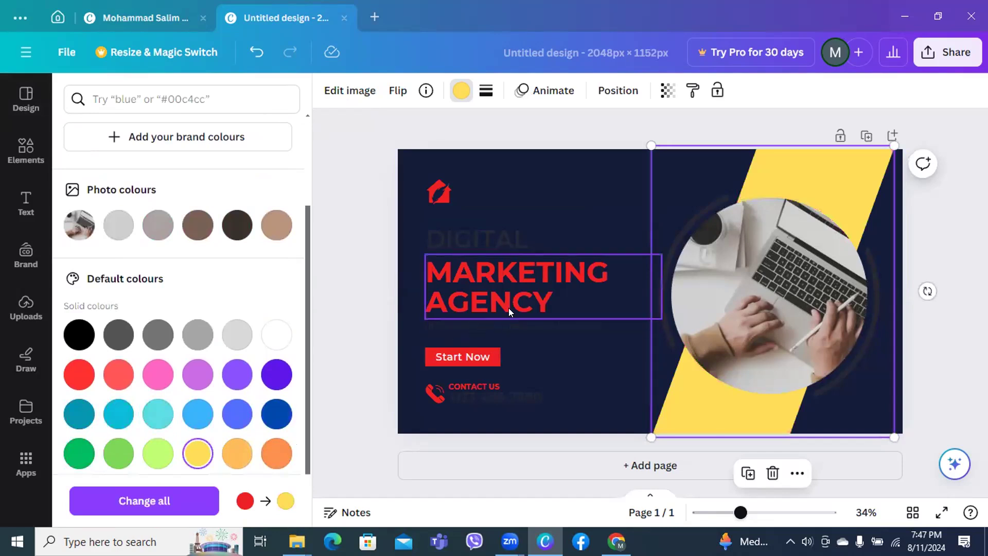
click(551, 306)
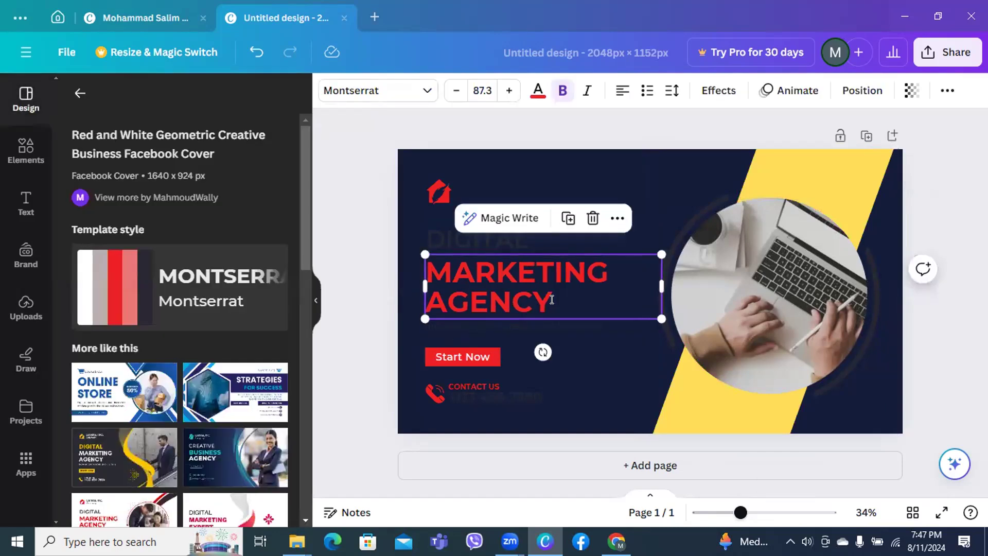
Replace the MARKETING AGENCY headline with the channel owner's full name
click(550, 302)
key(BackSpace)
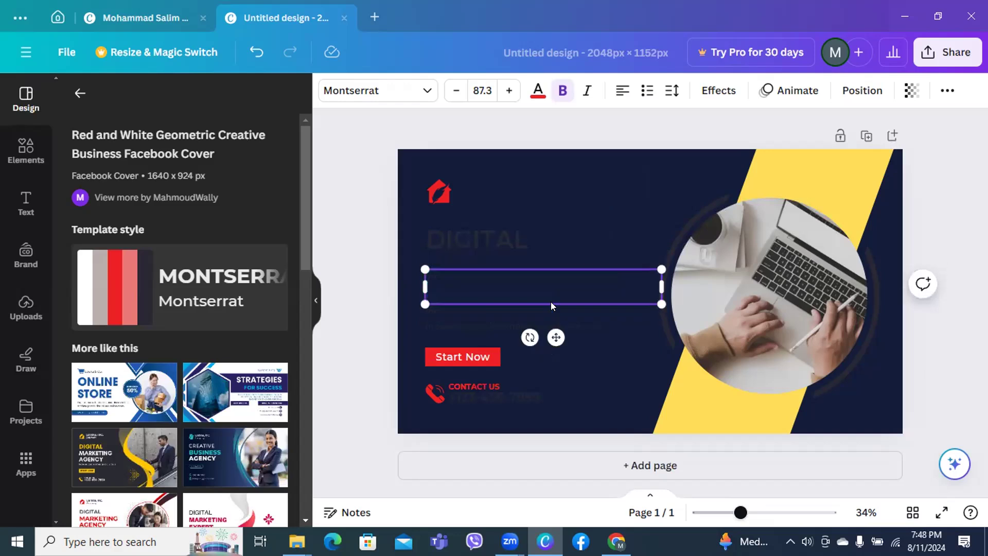
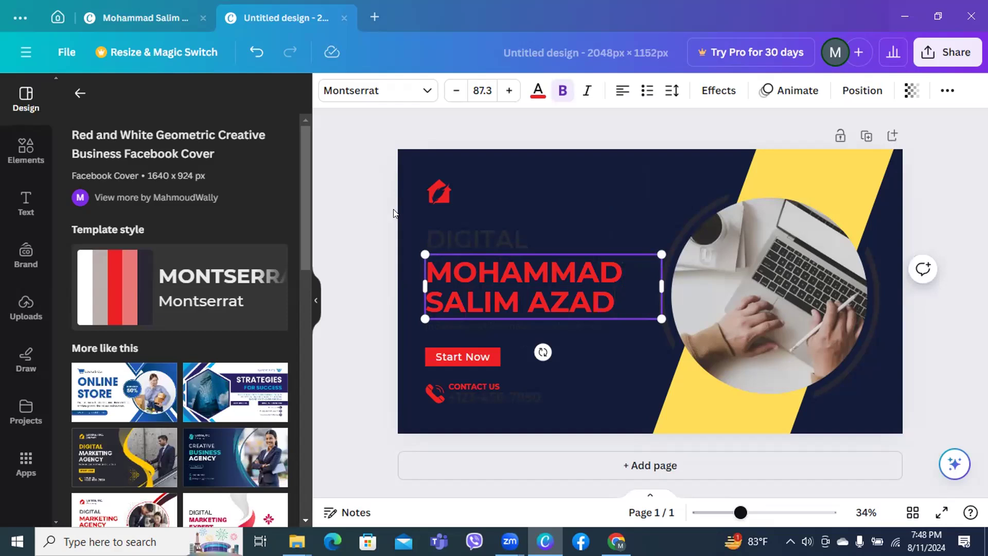
Delete the word DIGITAL above the headline and discard its empty text box
click(474, 246)
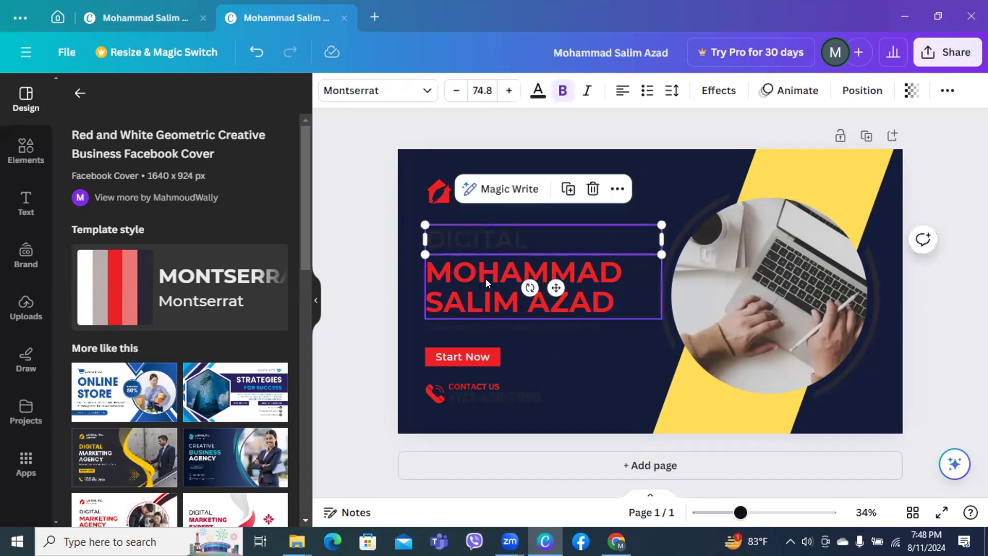
double_click(526, 234)
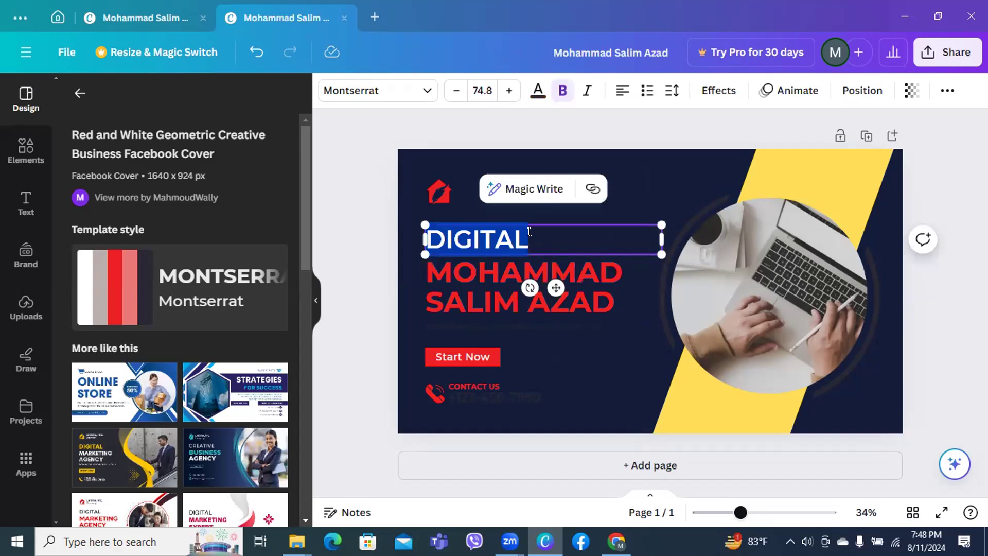
key(BackSpace)
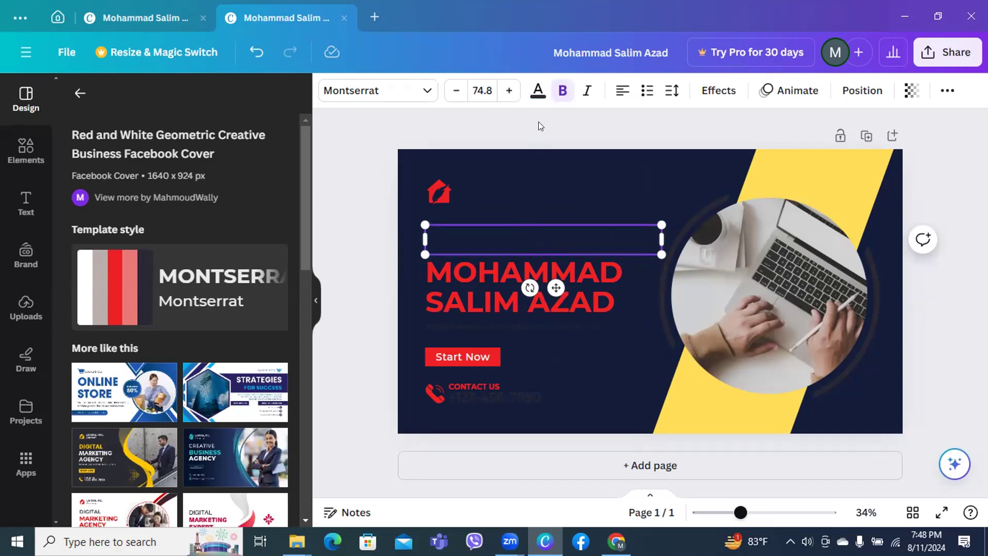
click(350, 240)
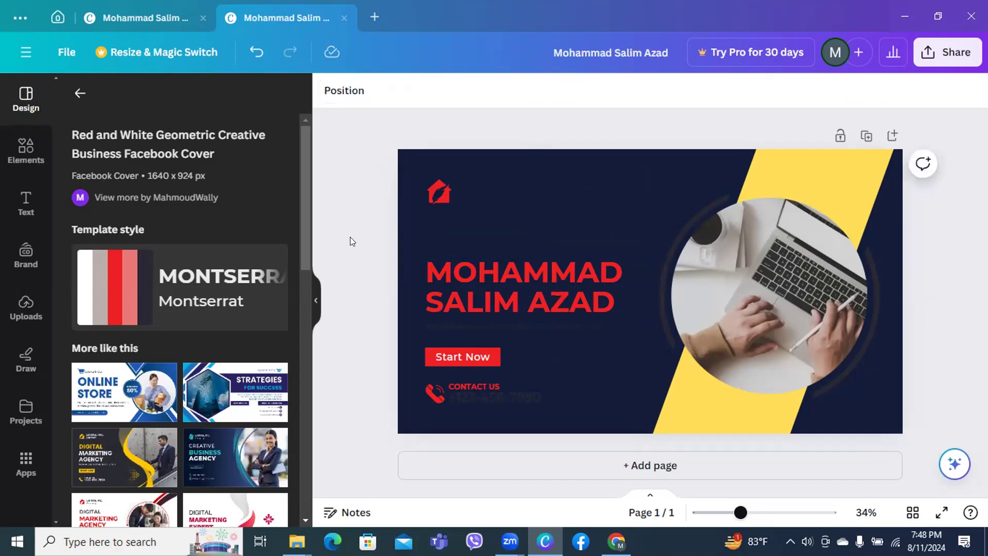
click(480, 237)
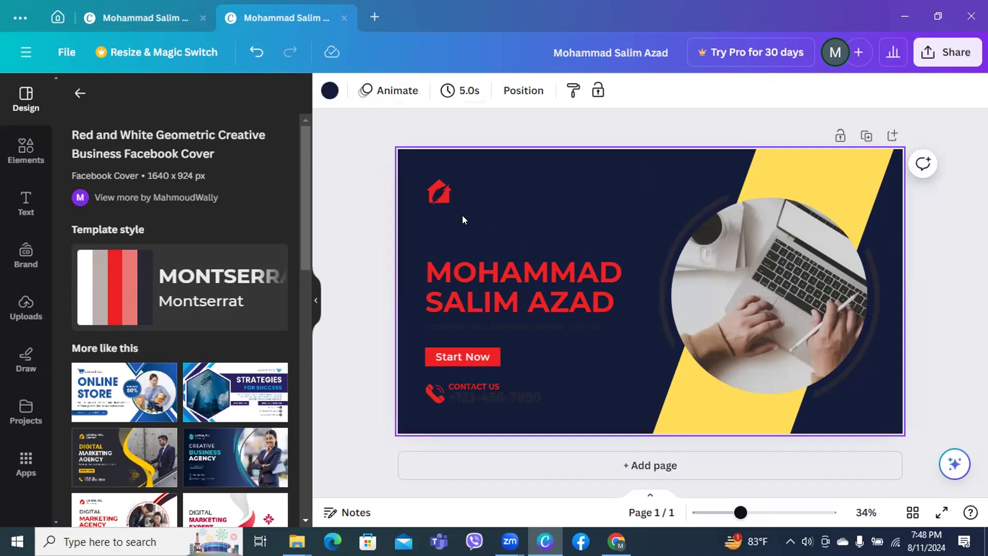
click(444, 286)
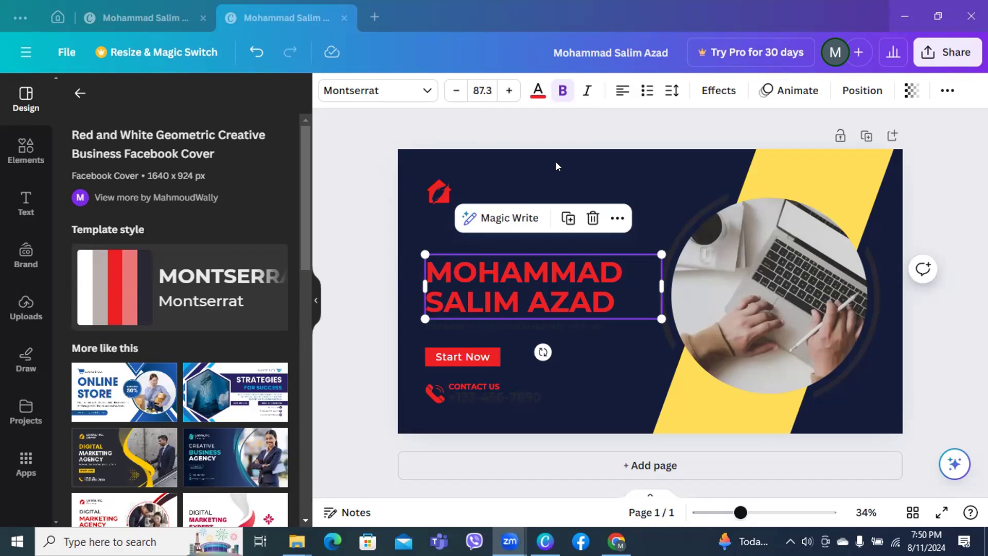
click(363, 272)
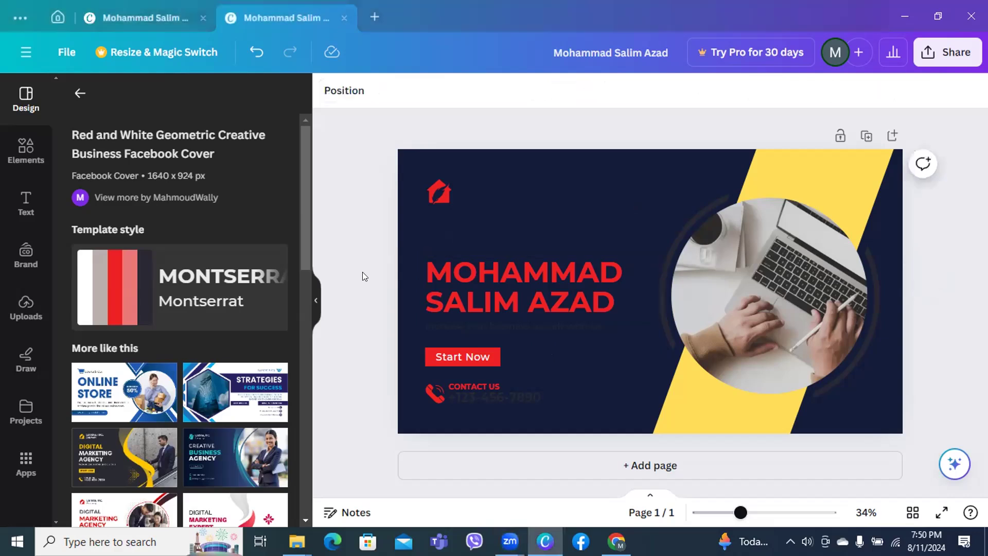
click(486, 308)
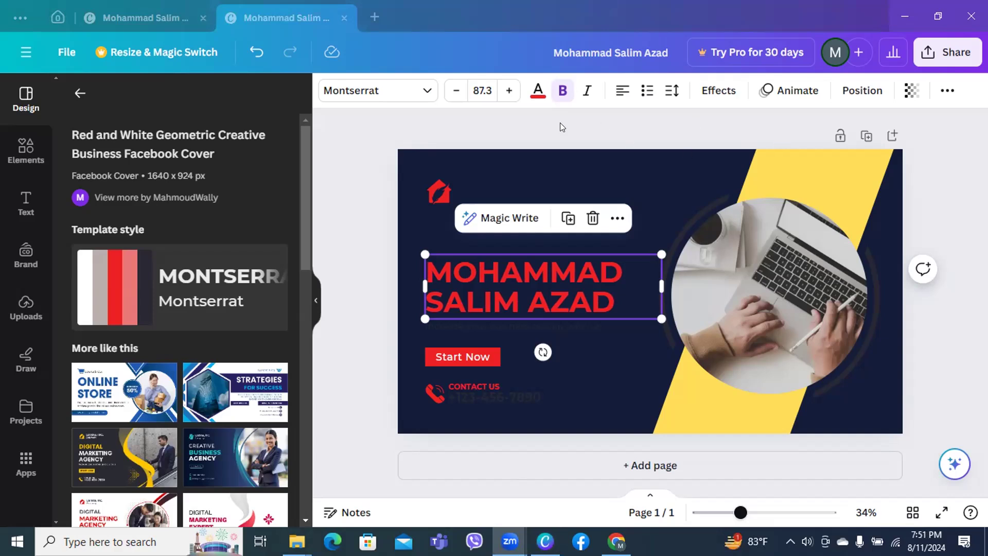
click(478, 260)
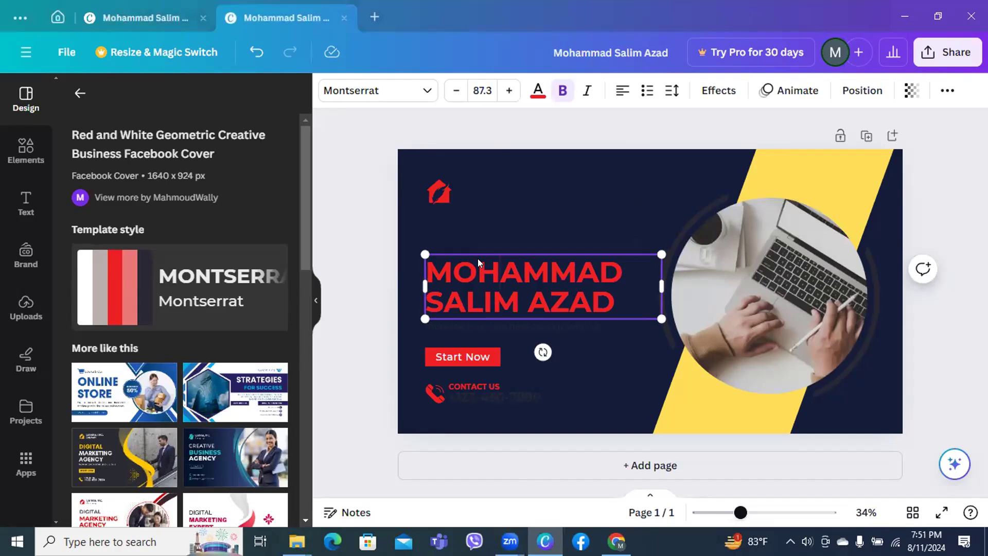
Shrink the name heading to a smaller size
click(396, 301)
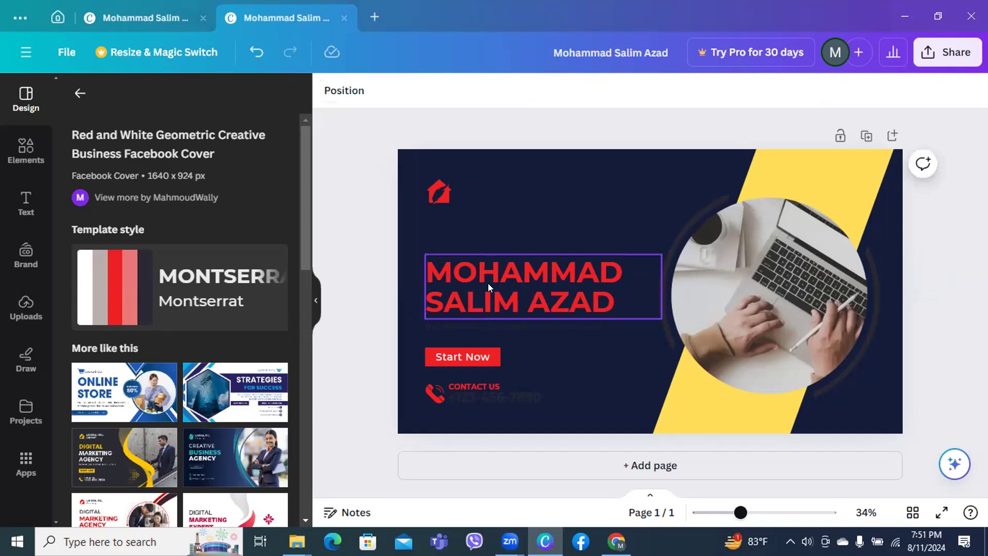
click(504, 283)
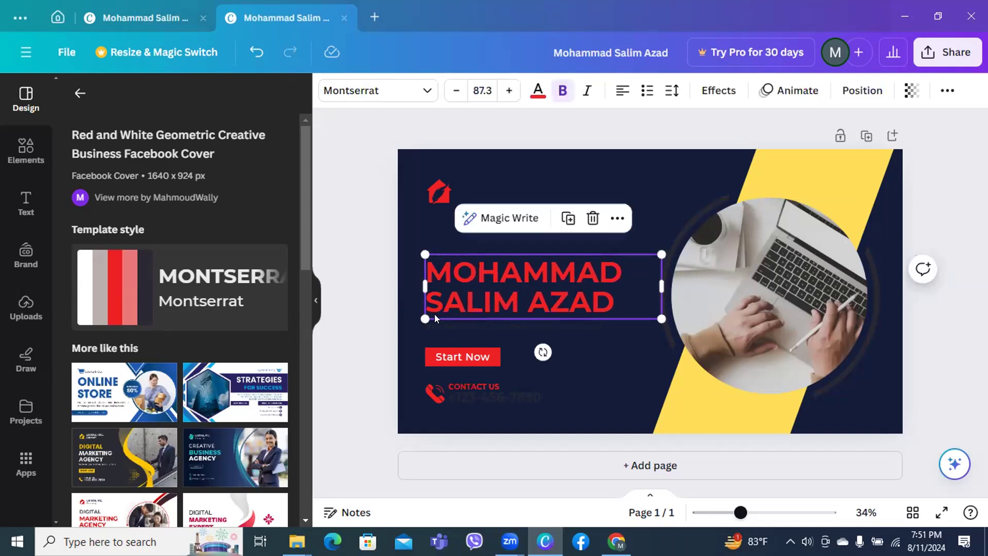
drag(416, 314, 484, 279)
Delete the house logo, the CONTACT US text and the phone icon
click(437, 200)
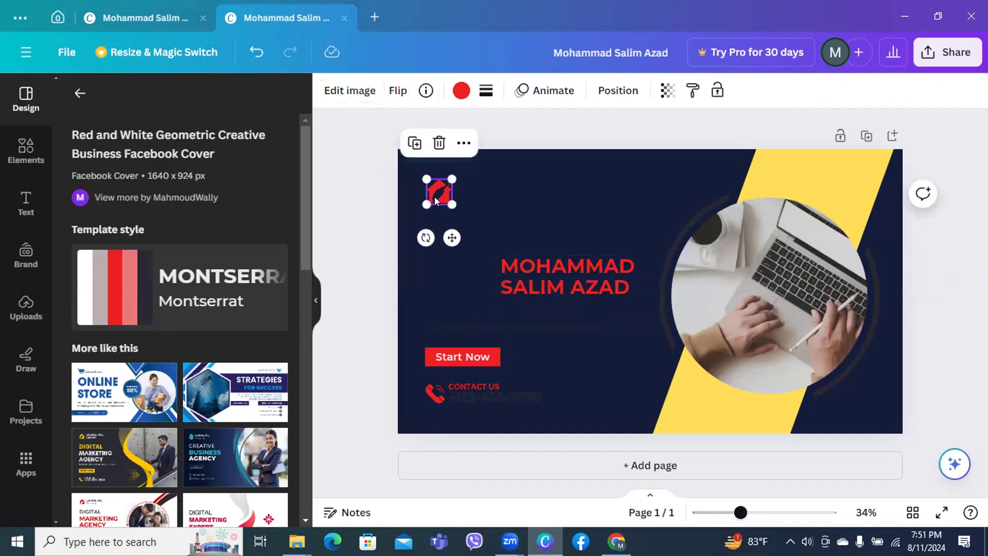
key(Delete)
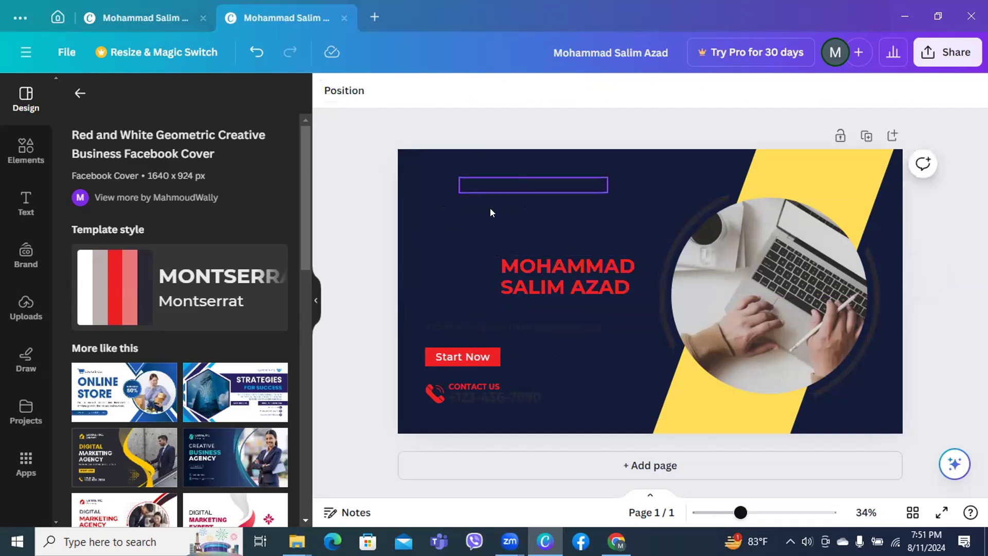
click(467, 385)
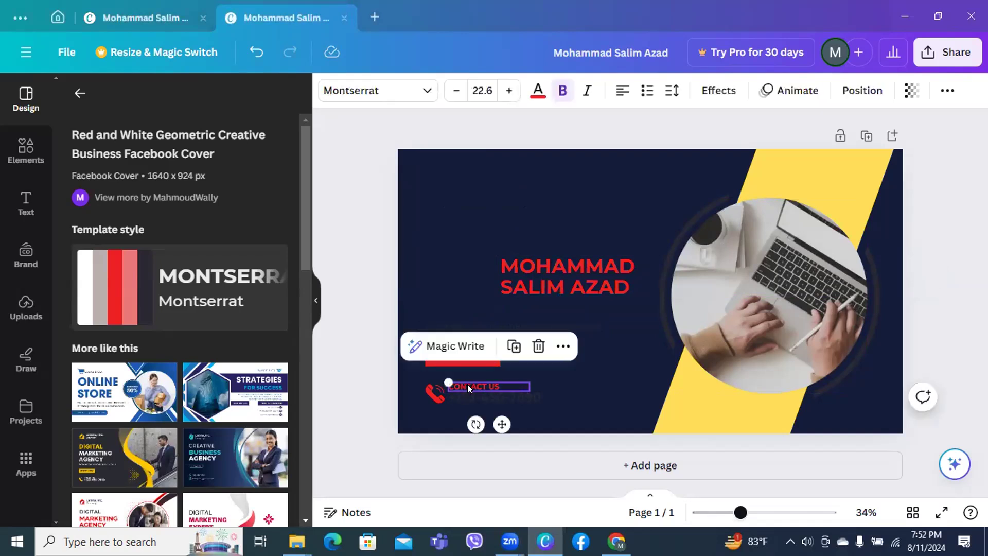
key(Delete)
click(431, 396)
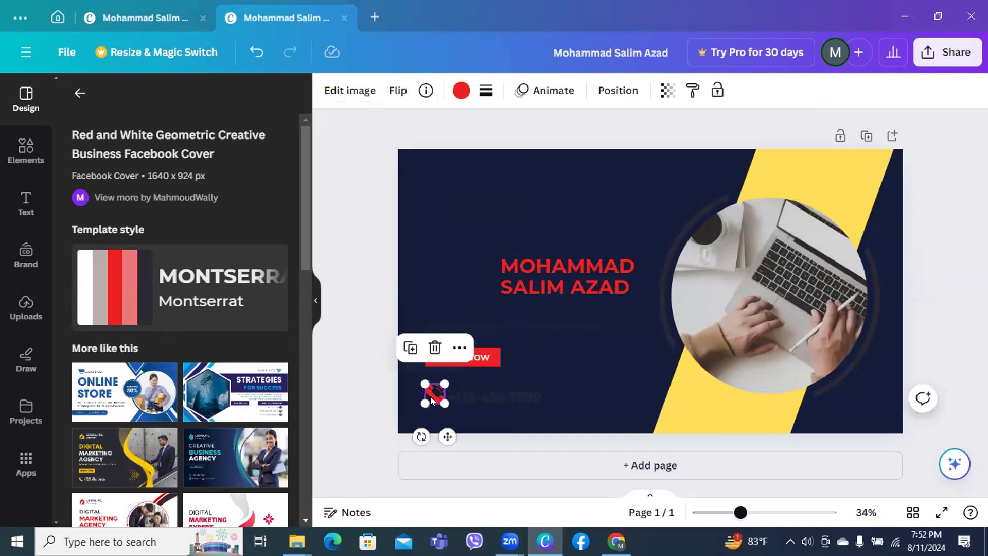
key(Delete)
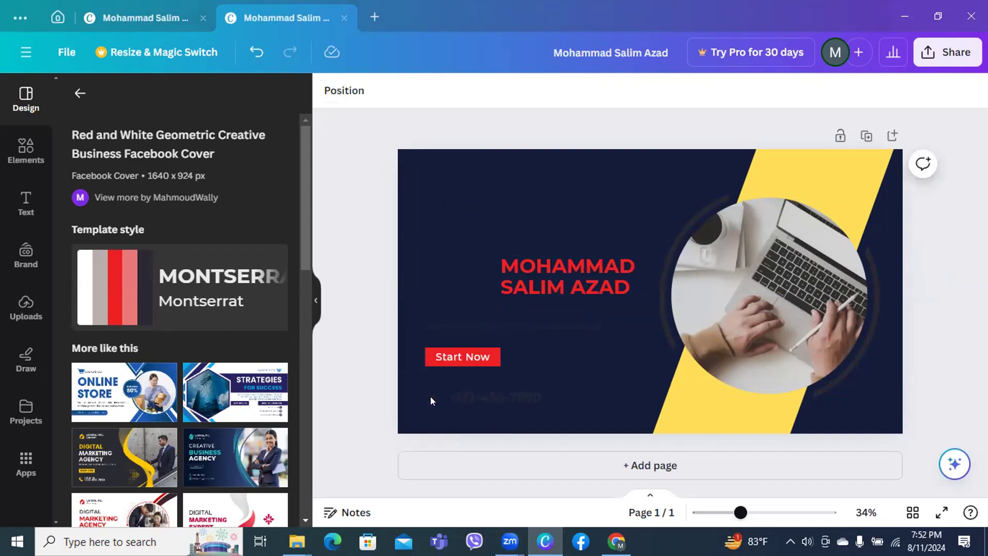
click(488, 356)
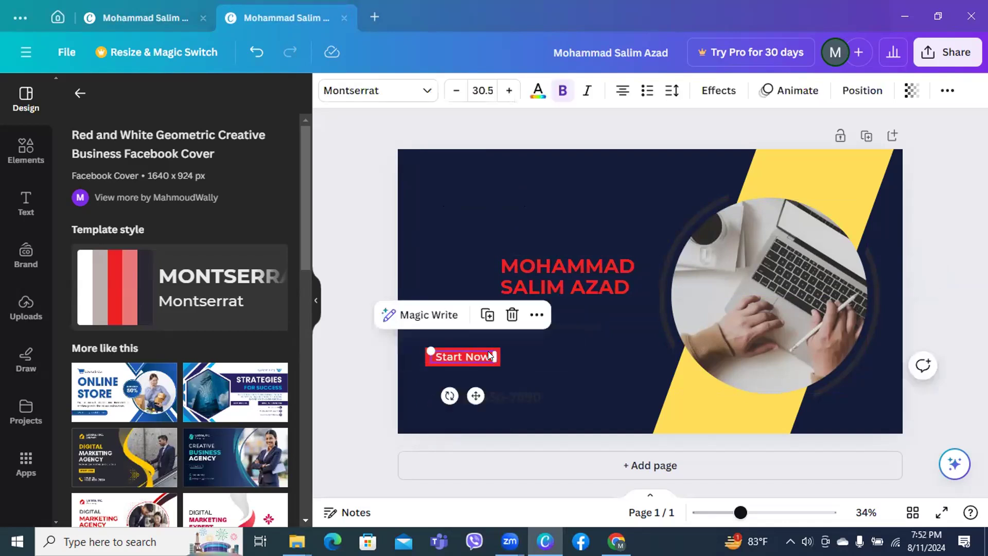
double_click(487, 355)
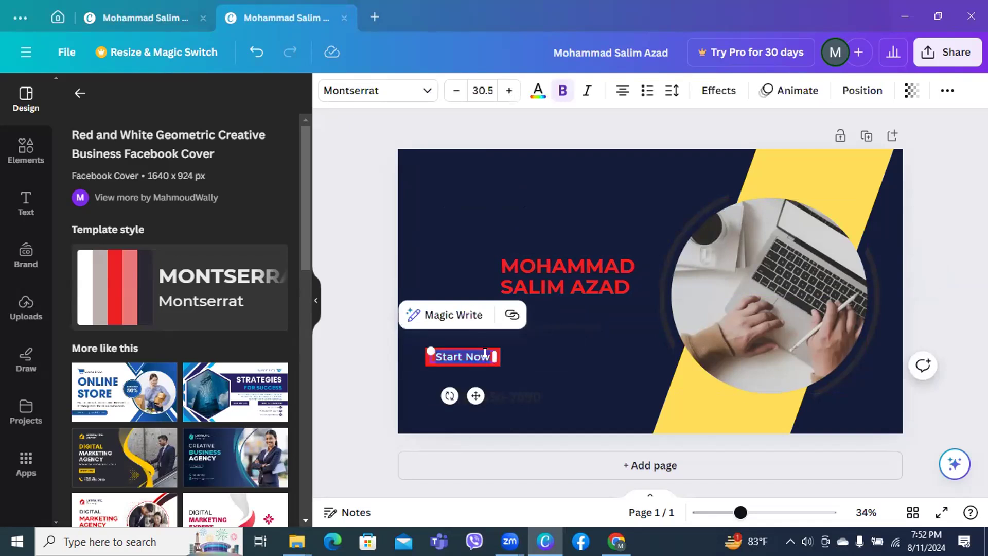
Change the button text to 'Subscribe', group it with its red box, and move it under the heading
key(BackSpace)
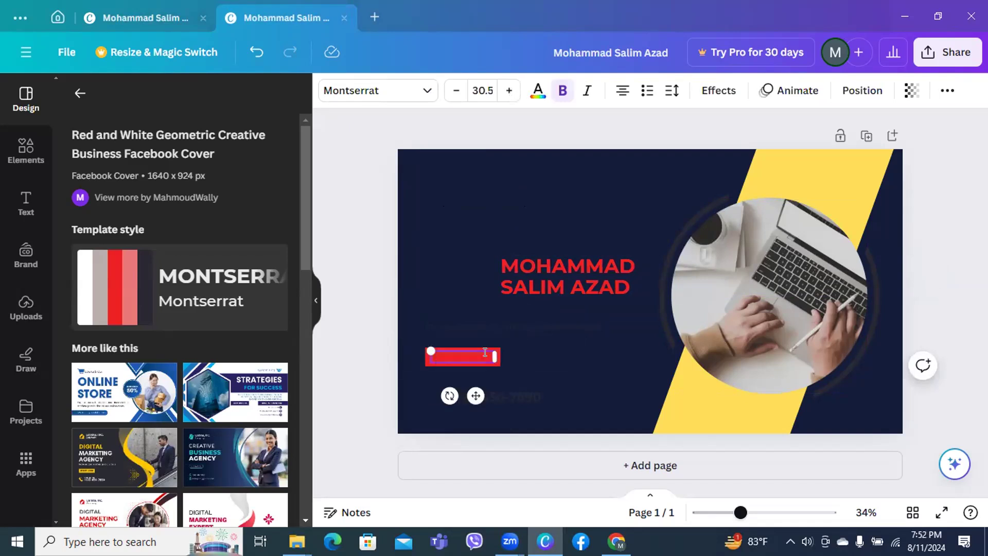
text(Subscribe)
click(371, 378)
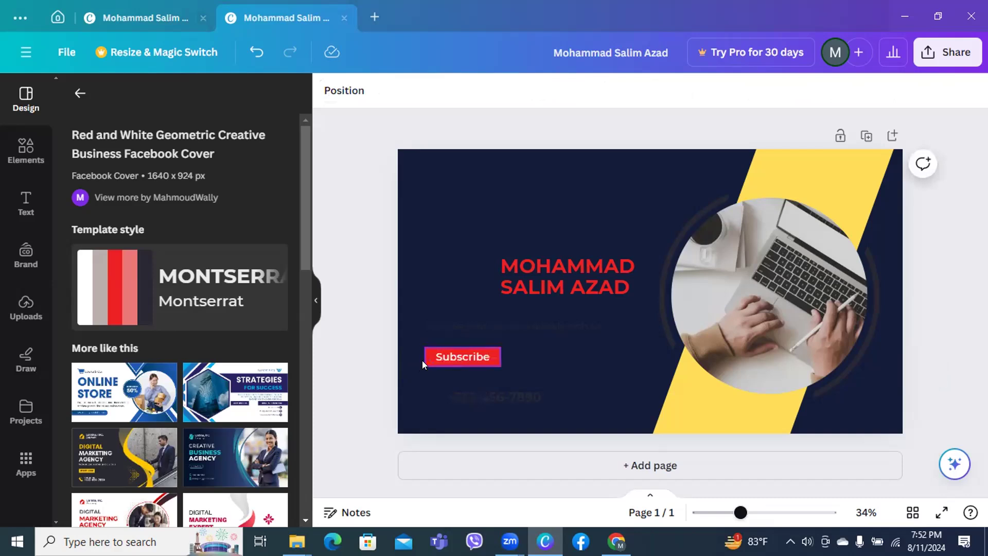
click(453, 362)
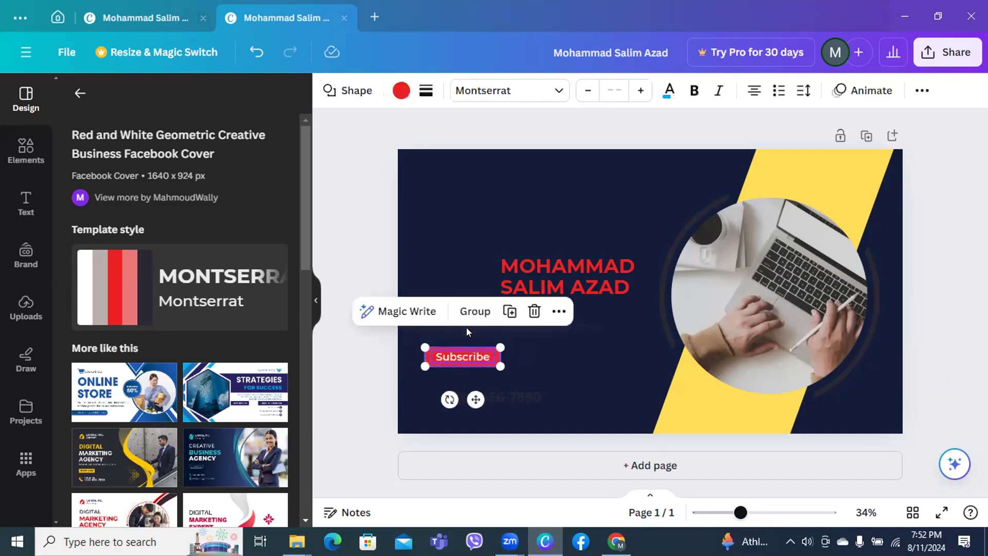
click(467, 311)
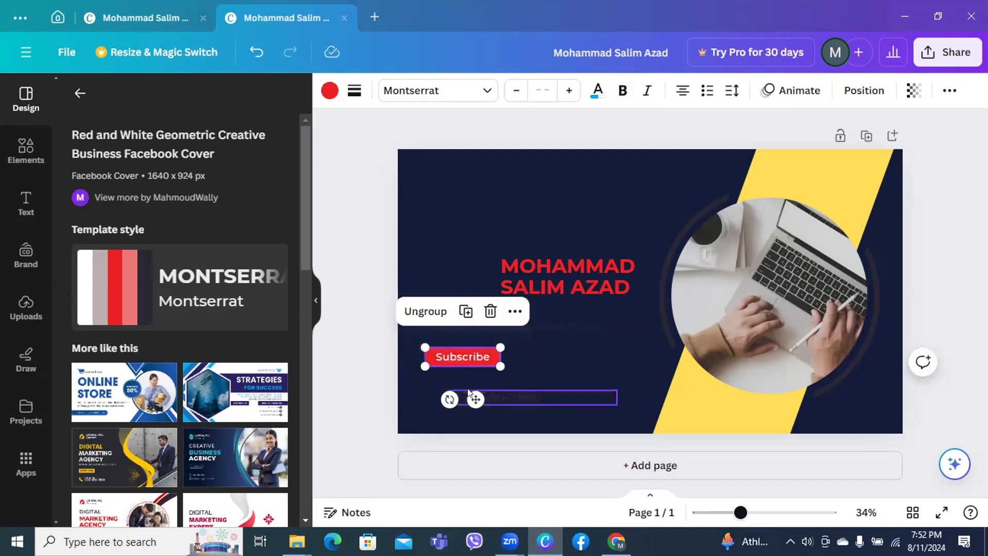
drag(475, 399, 599, 367)
Shift the name heading slightly to the right
click(512, 279)
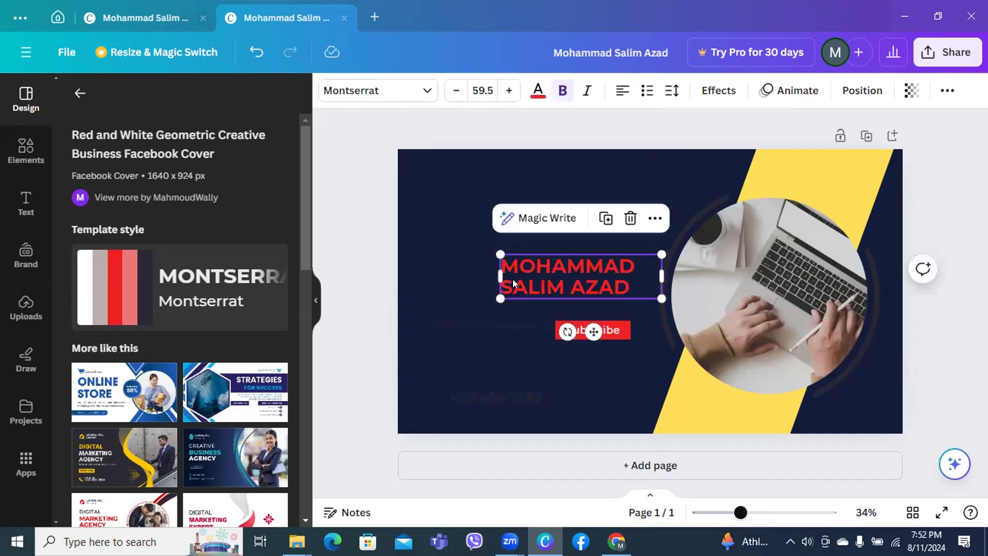
mouse_move(513, 279)
mouse_down()
mouse_move(532, 275)
mouse_move(521, 283)
mouse_up()
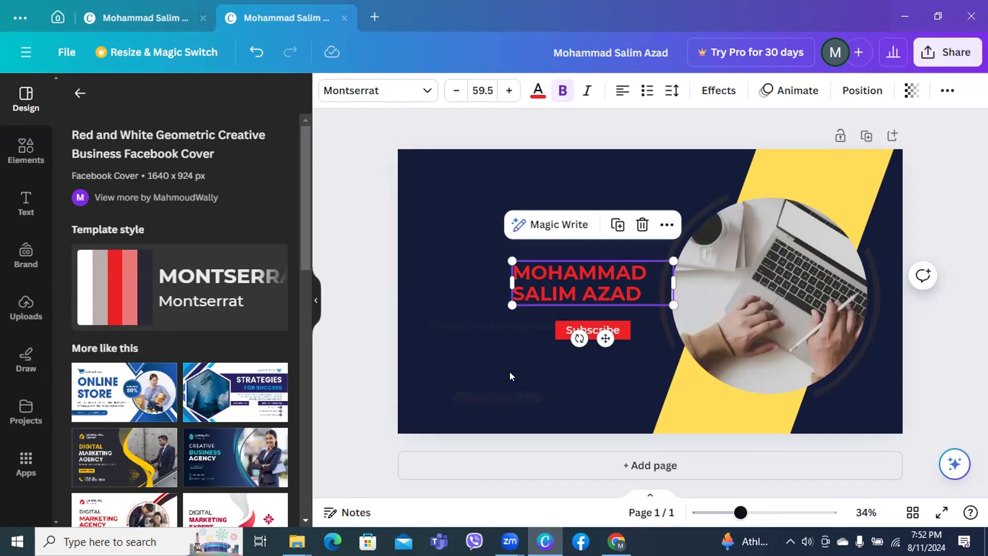
click(488, 397)
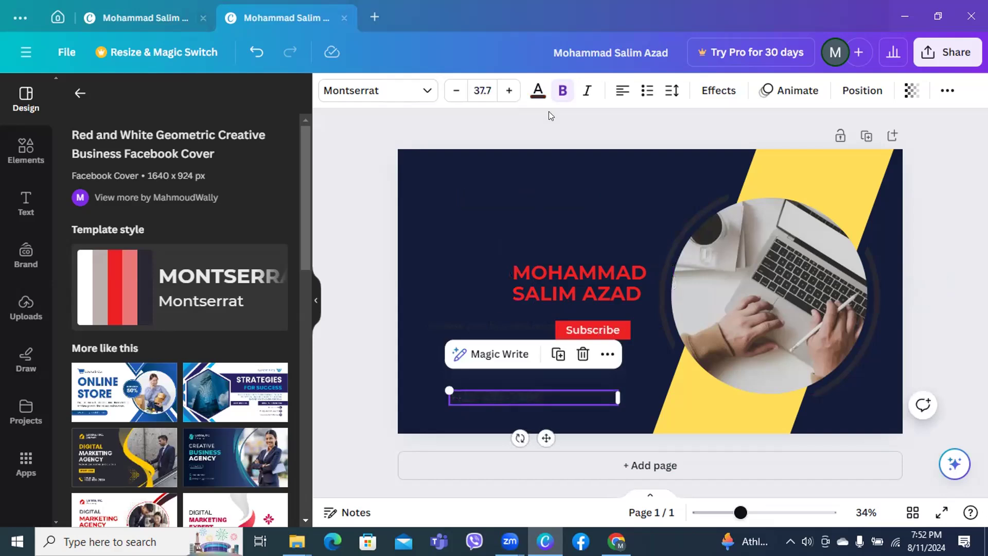
click(469, 377)
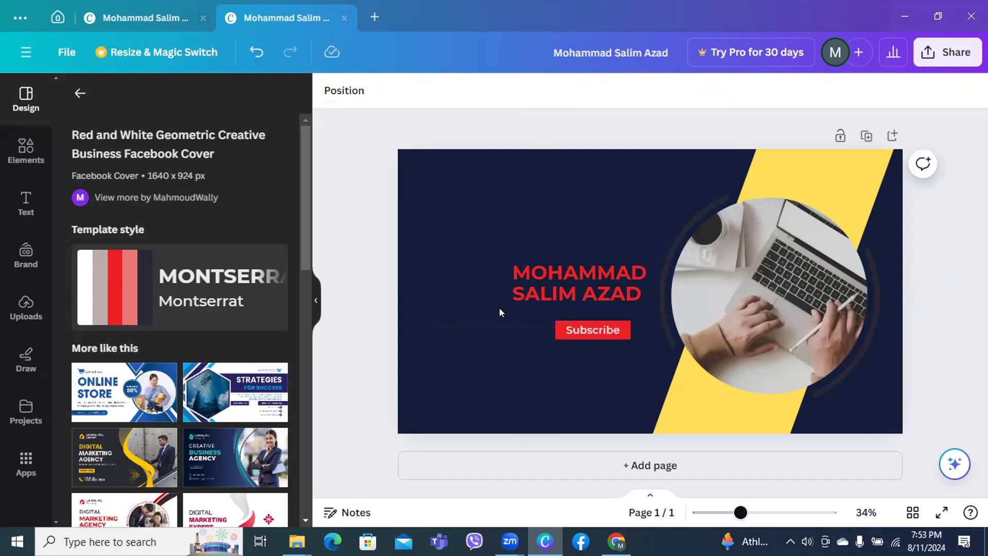
Shrink the circular laptop photo and its dark ring
click(536, 326)
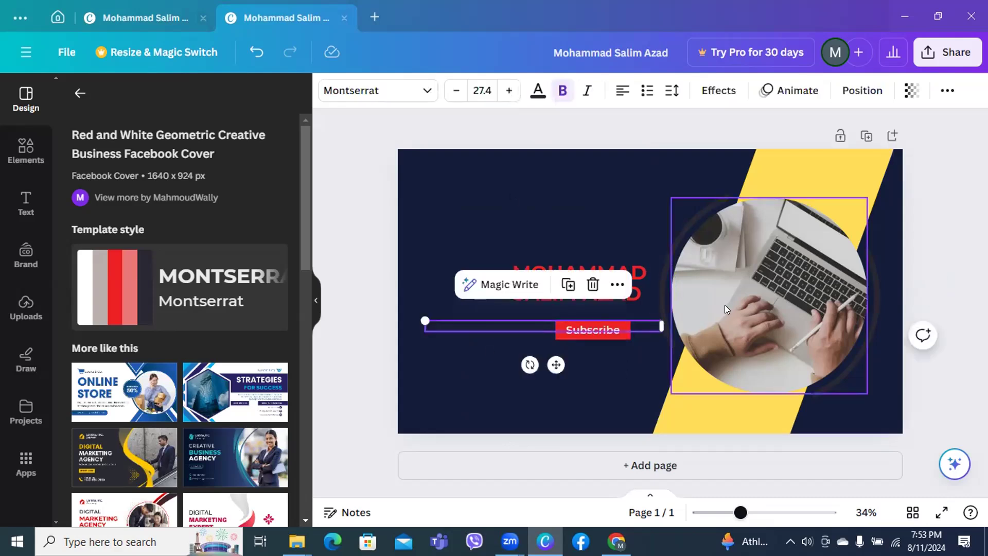
click(524, 390)
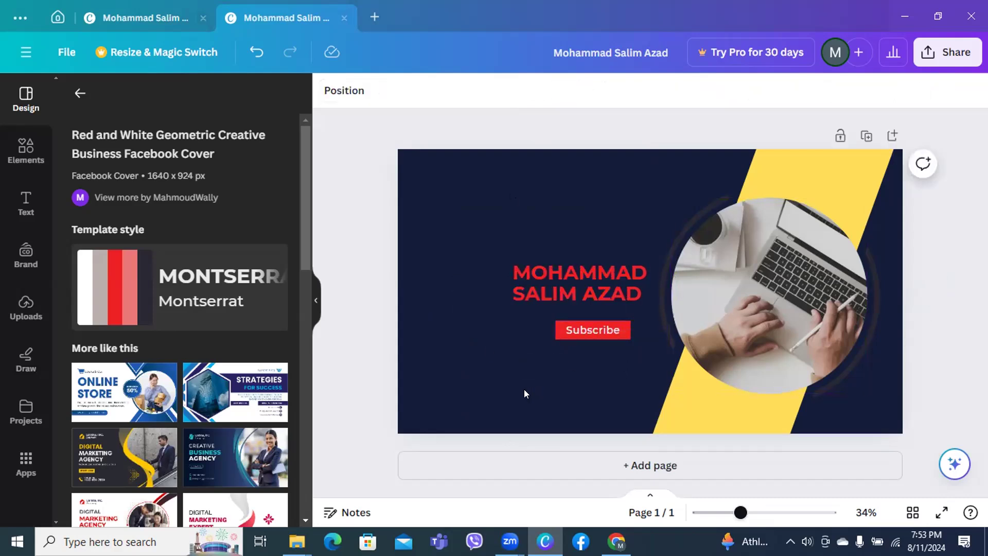
click(741, 285)
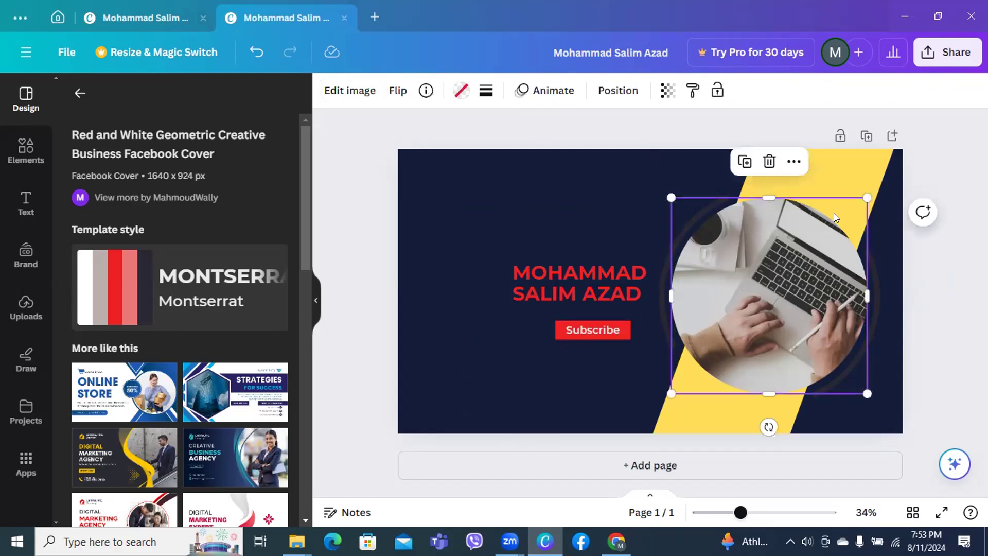
drag(867, 193, 812, 252)
click(864, 306)
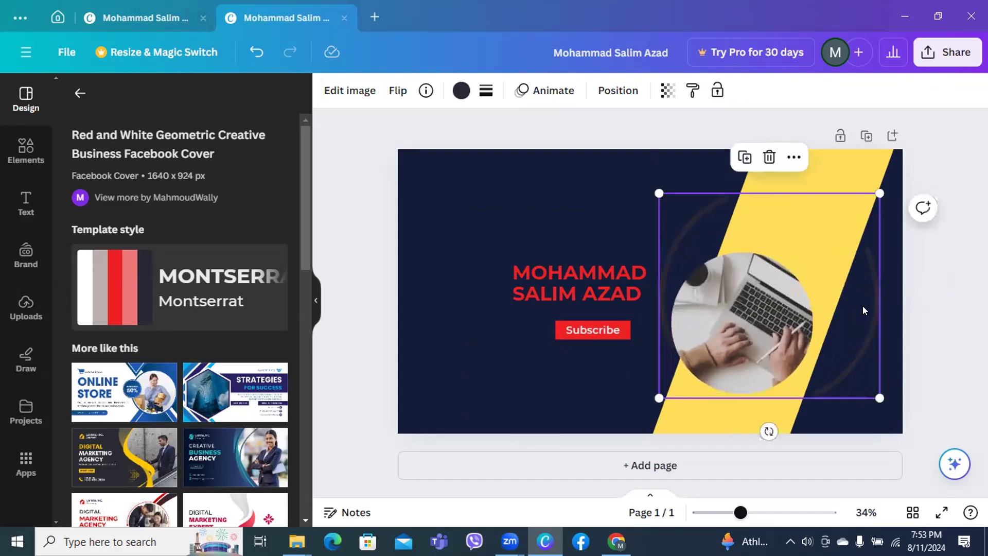
drag(875, 187, 810, 235)
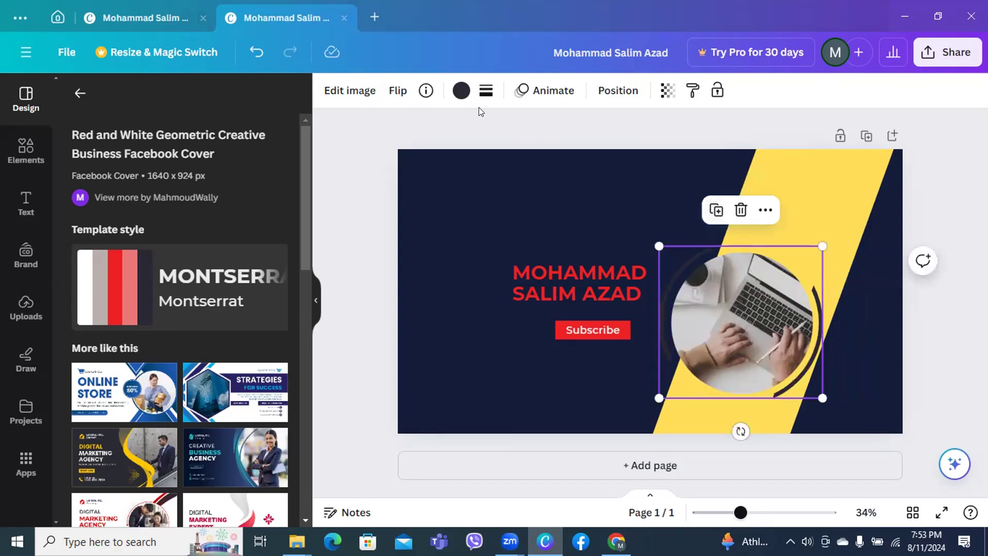
Move the yellow stripe left and position the laptop photo over it beside the name
click(793, 178)
drag(799, 180, 748, 173)
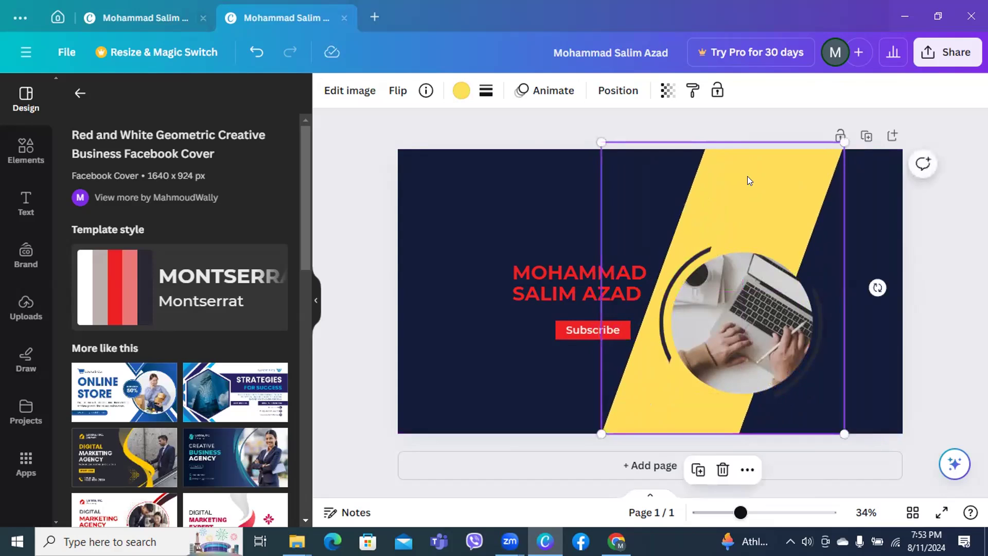
click(927, 351)
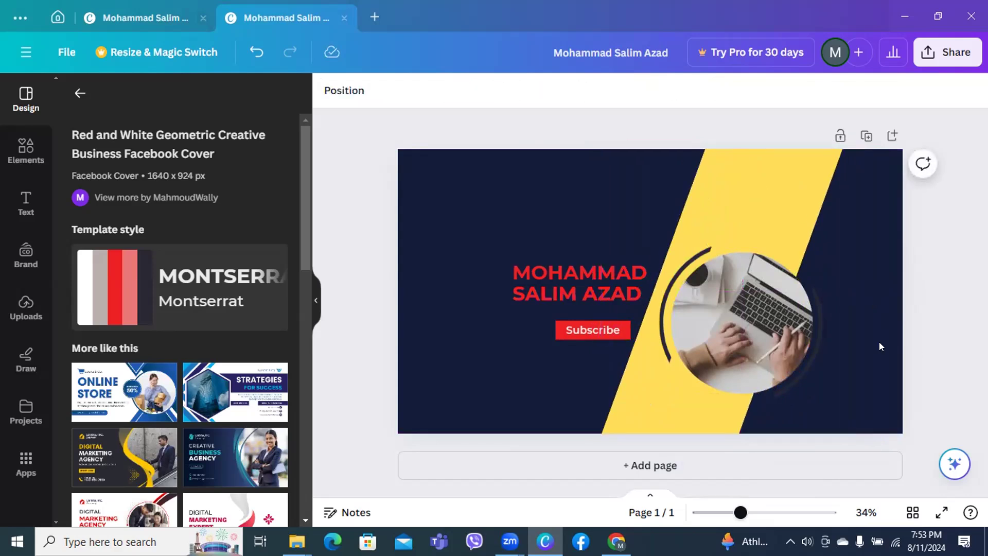
click(660, 351)
click(661, 364)
drag(660, 364, 653, 339)
click(794, 376)
click(799, 376)
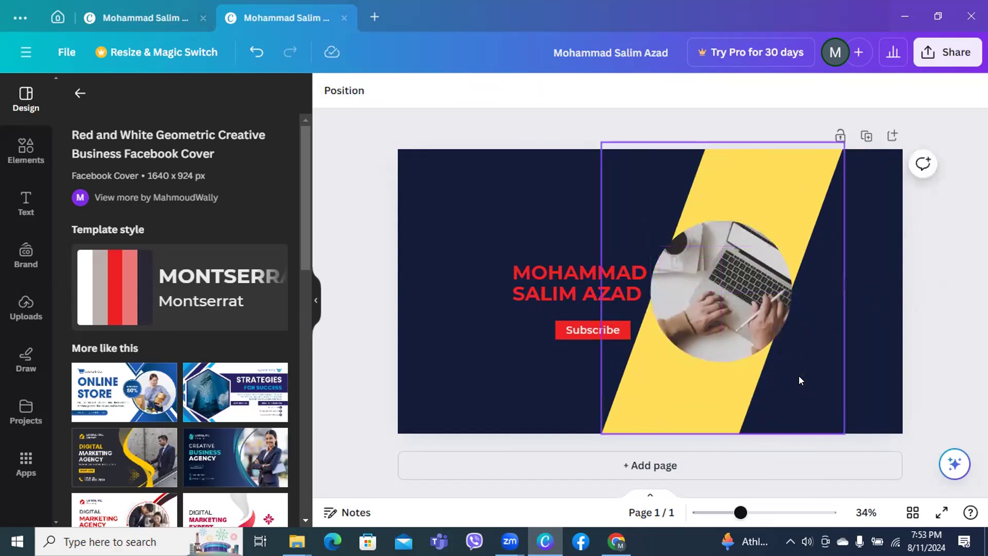
click(730, 338)
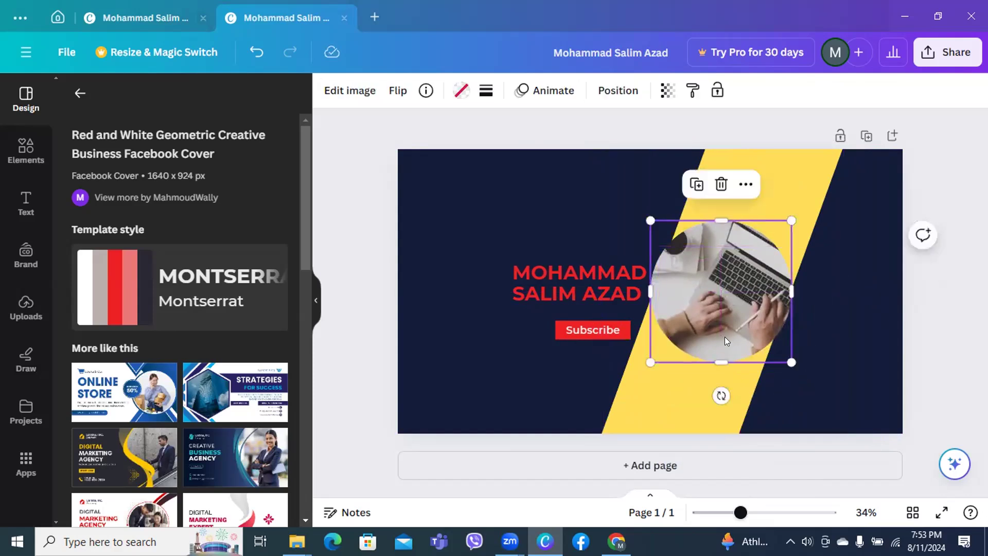
drag(713, 342, 717, 341)
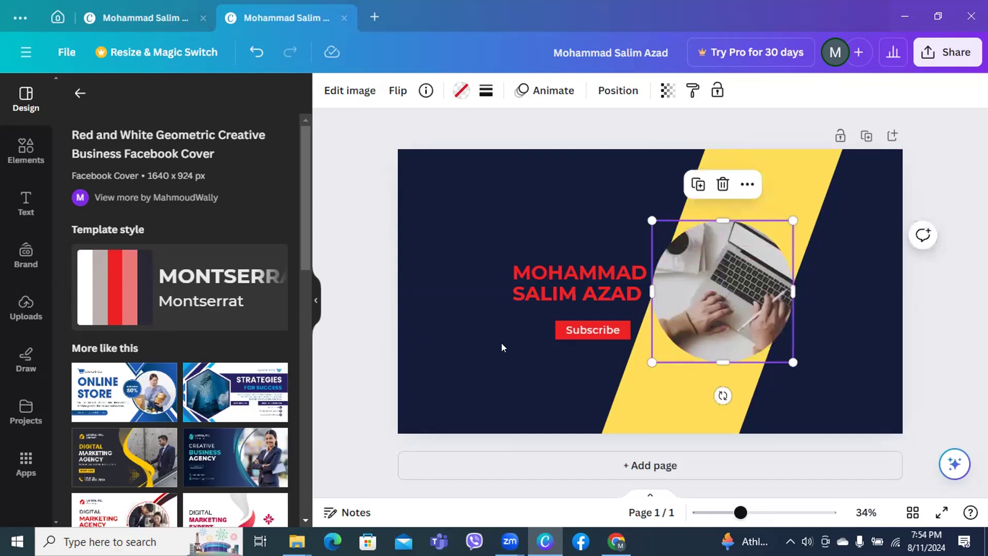
click(579, 330)
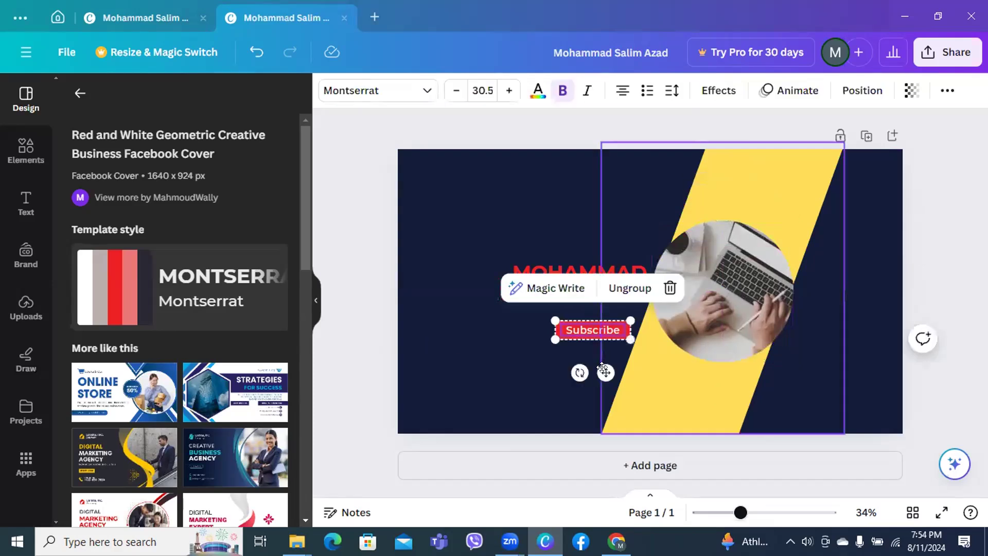
Raise the name text and place the Subscribe button just beneath it
mouse_move(600, 367)
mouse_down()
mouse_move(587, 353)
mouse_move(576, 357)
mouse_move(587, 355)
mouse_up()
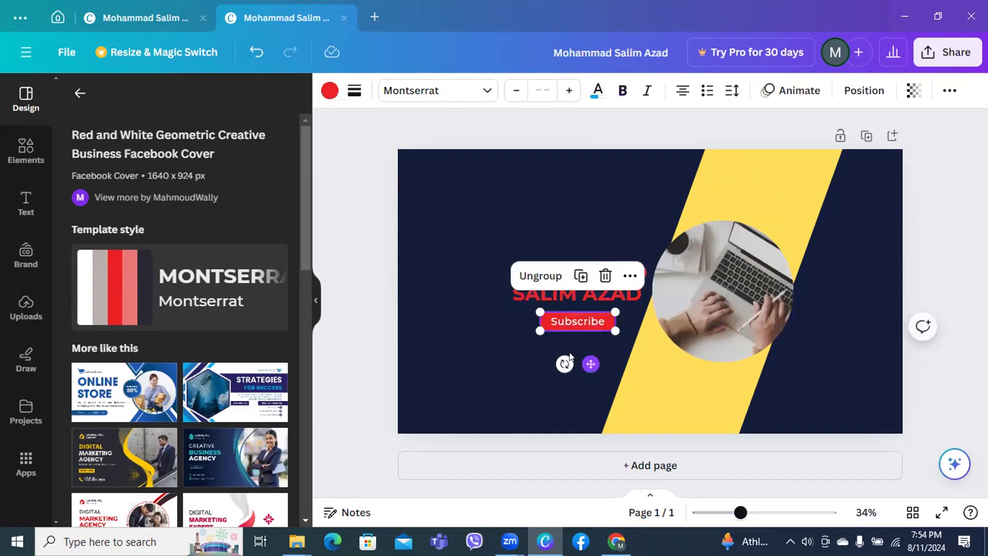
click(383, 316)
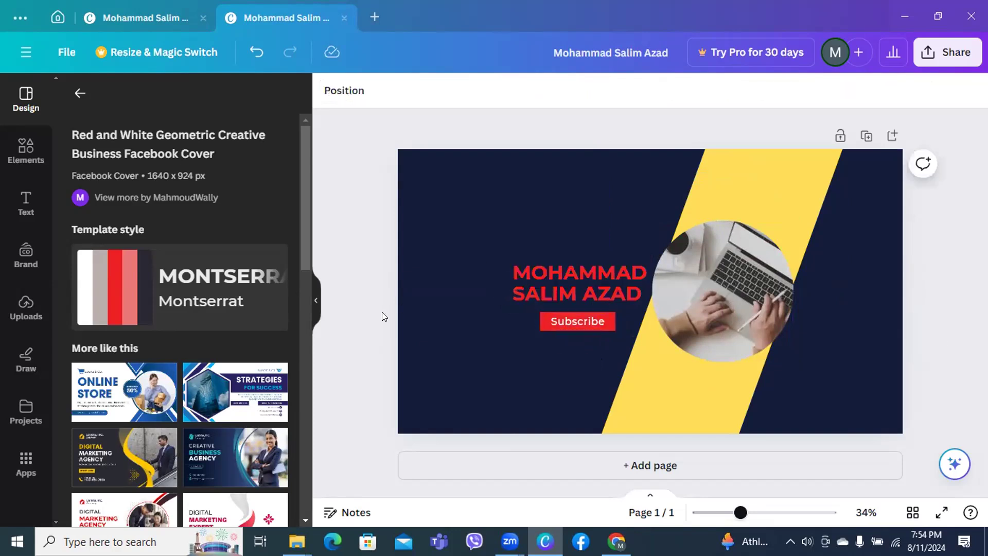
click(583, 292)
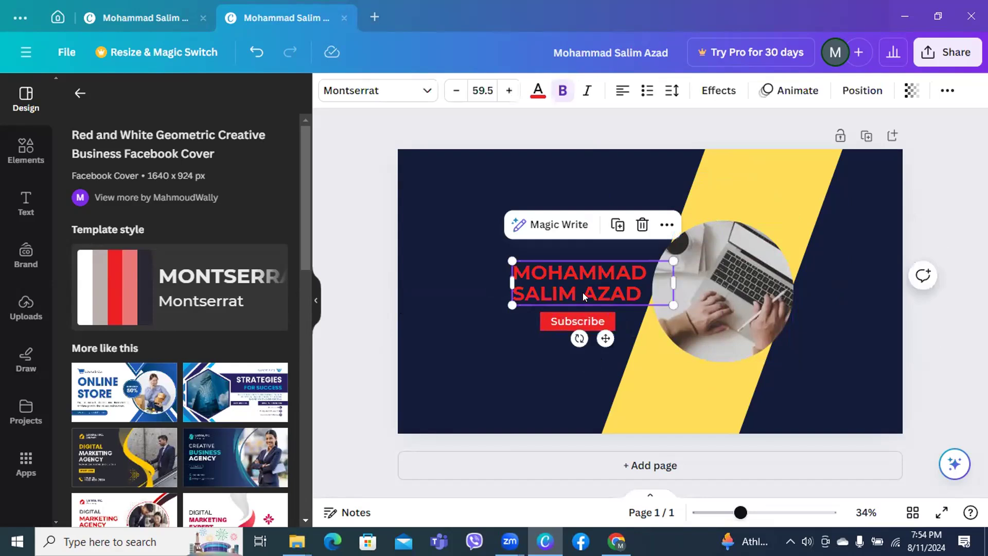
drag(583, 292, 578, 273)
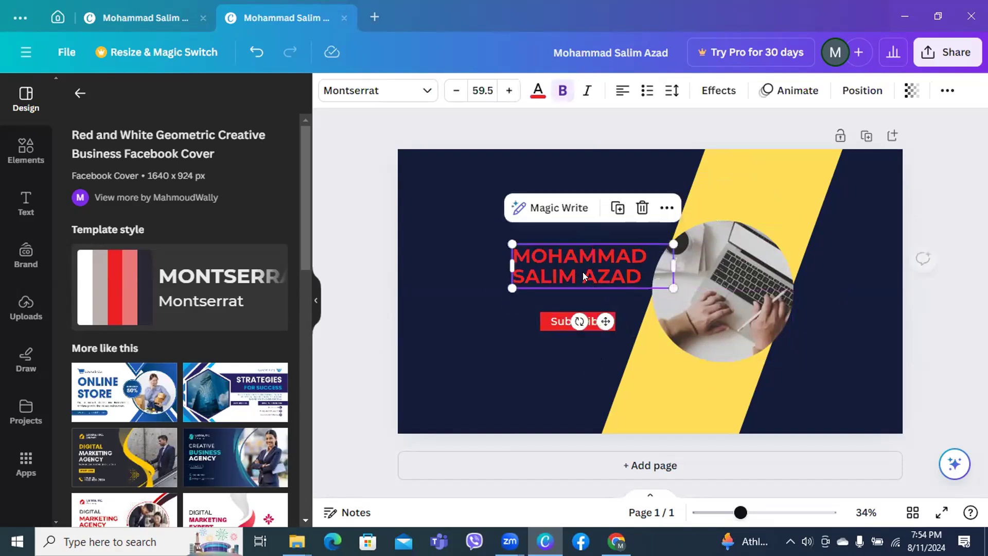
click(550, 317)
drag(588, 363, 585, 341)
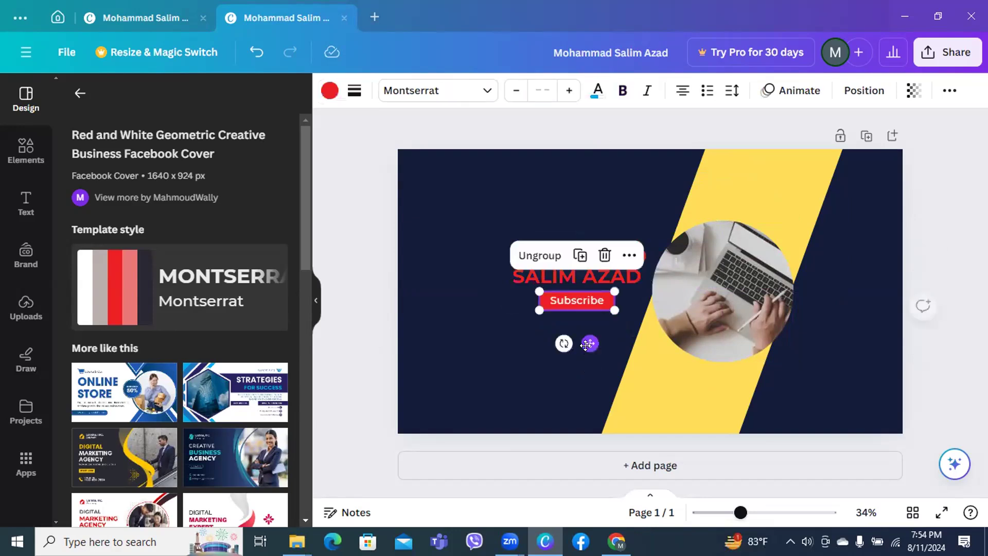
click(374, 293)
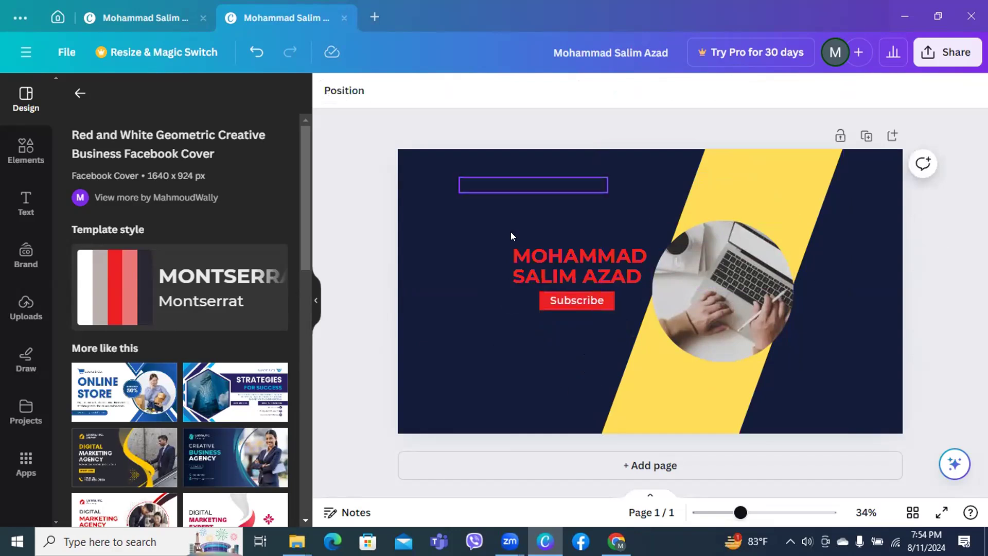
click(949, 60)
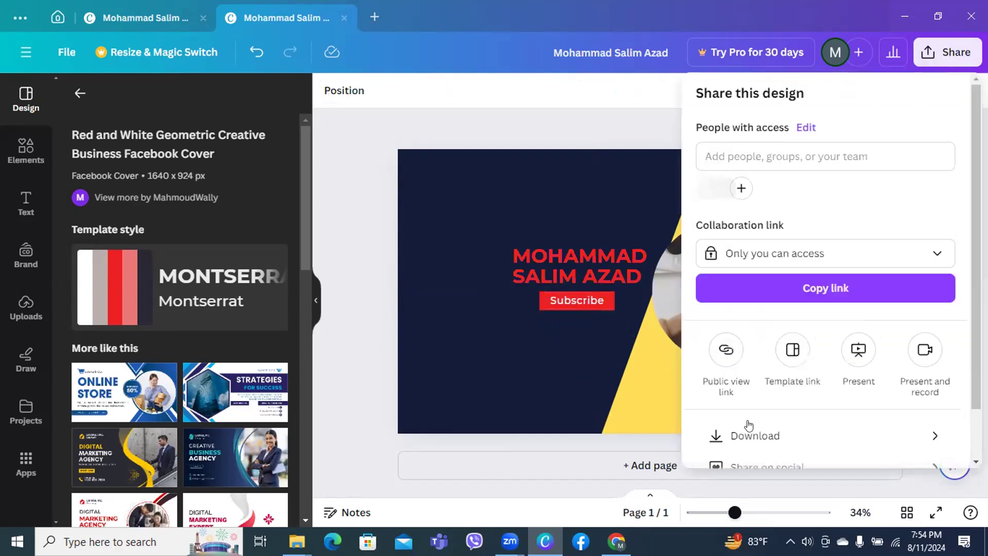
Download the banner as a PNG named 'youtube banner' in Downloads without replacing the existing file
click(744, 437)
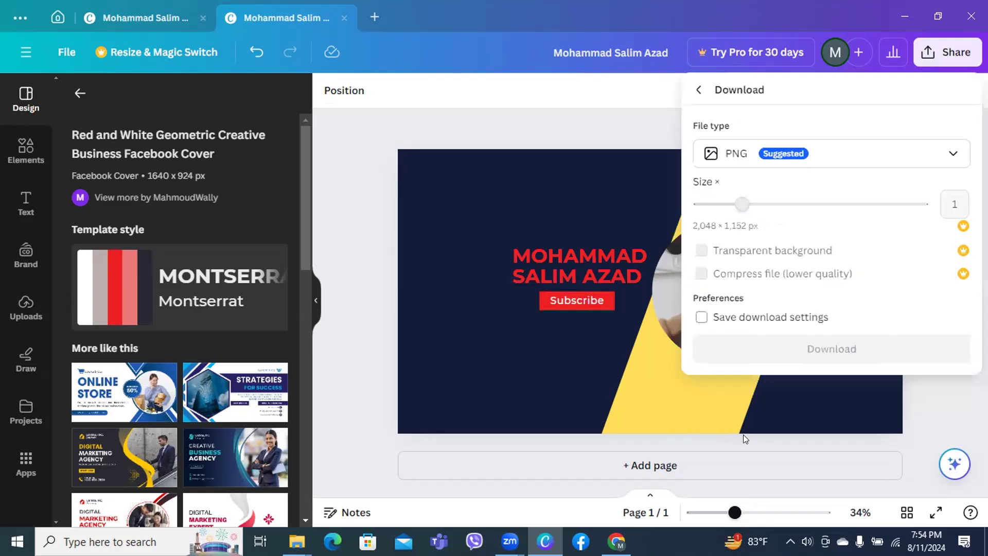
click(799, 353)
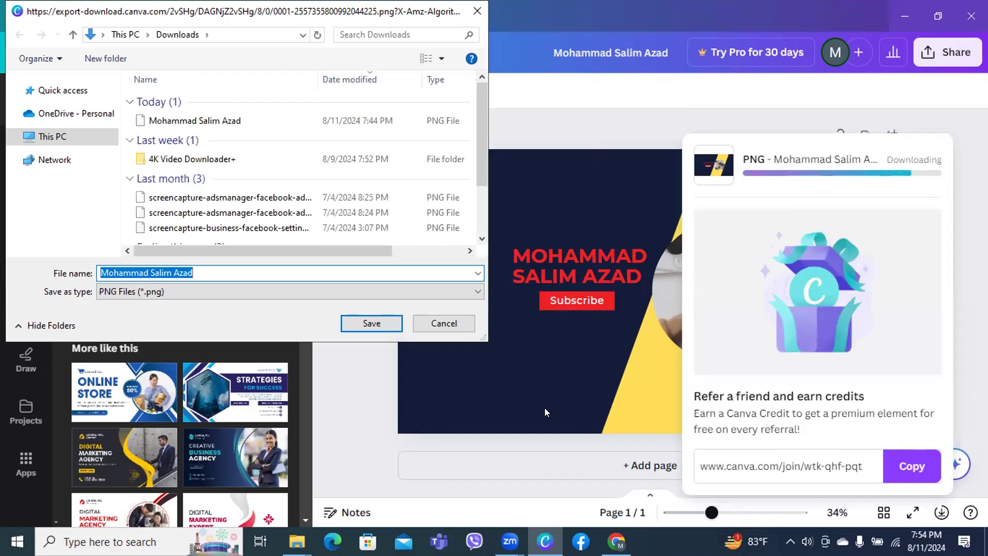
click(375, 319)
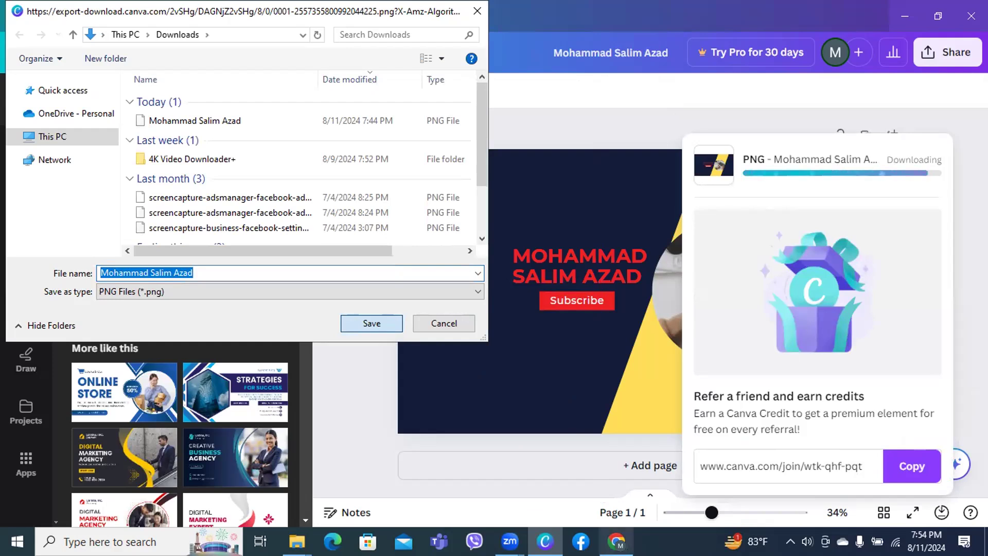
mouse_move(616, 541)
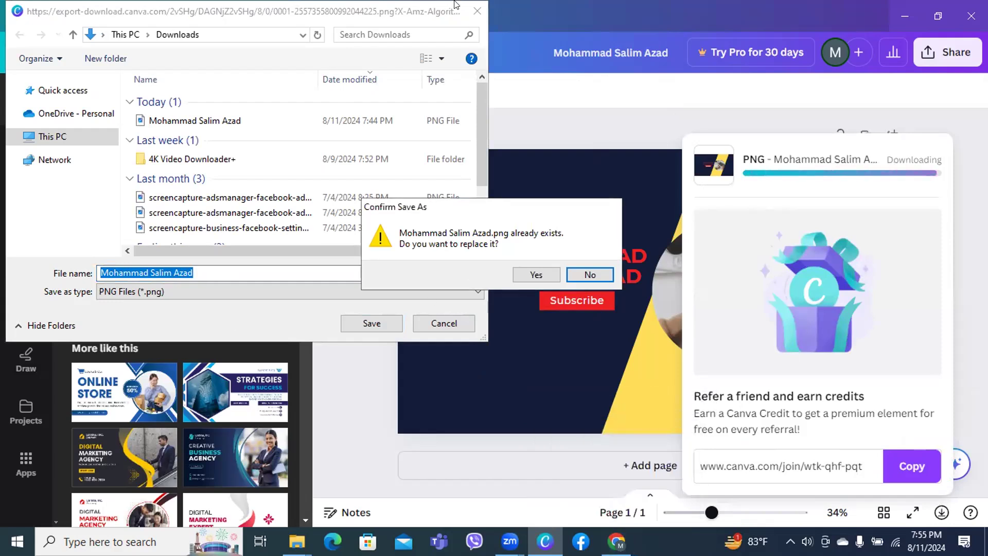
click(583, 272)
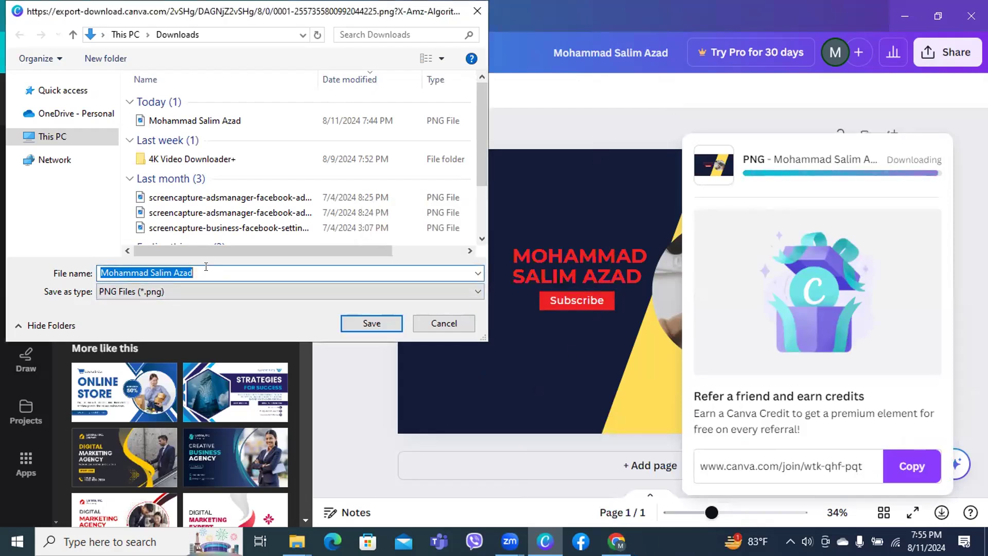
key(BackSpace)
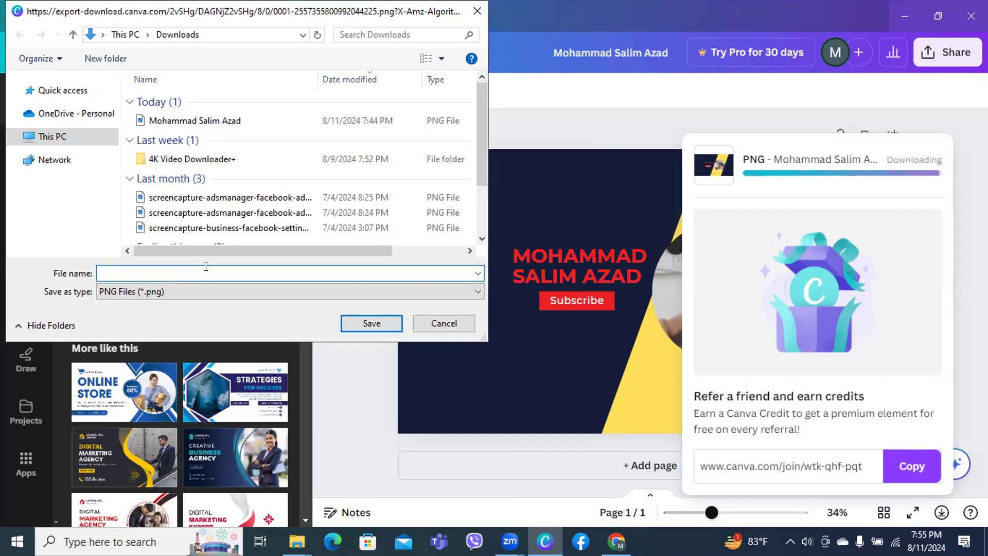
text(youtube banner)
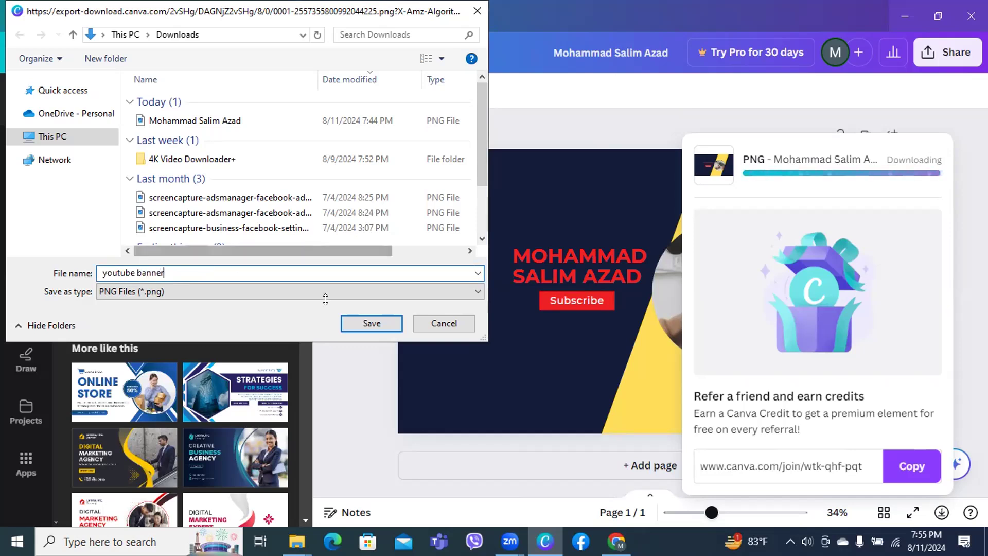
click(371, 323)
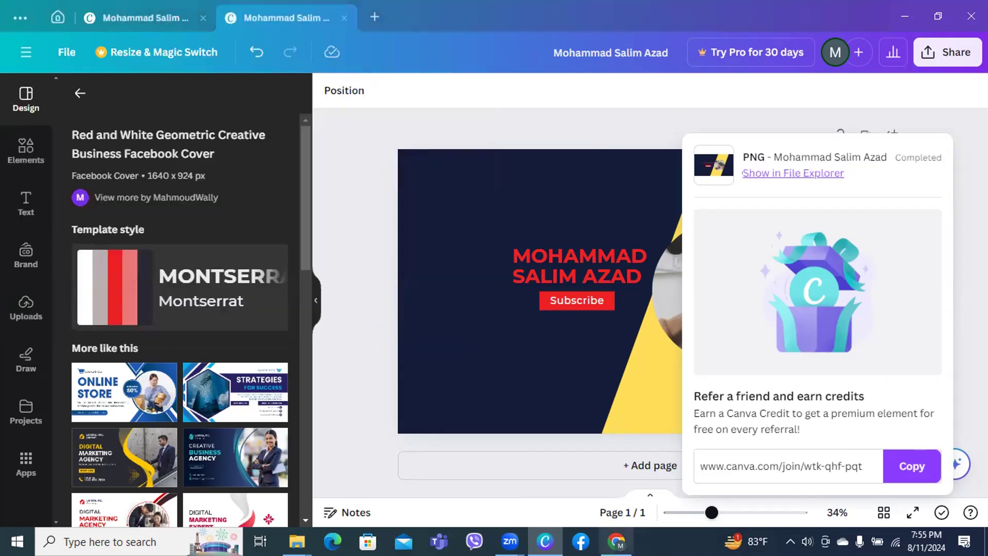
click(616, 541)
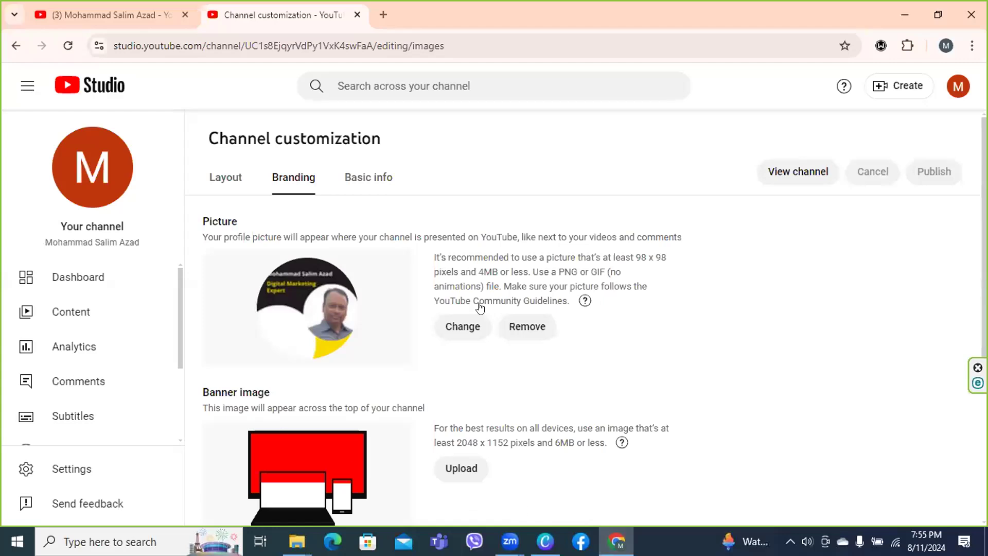
Upload the 'youtube banner' image from Downloads as the channel banner and accept its crop
click(452, 472)
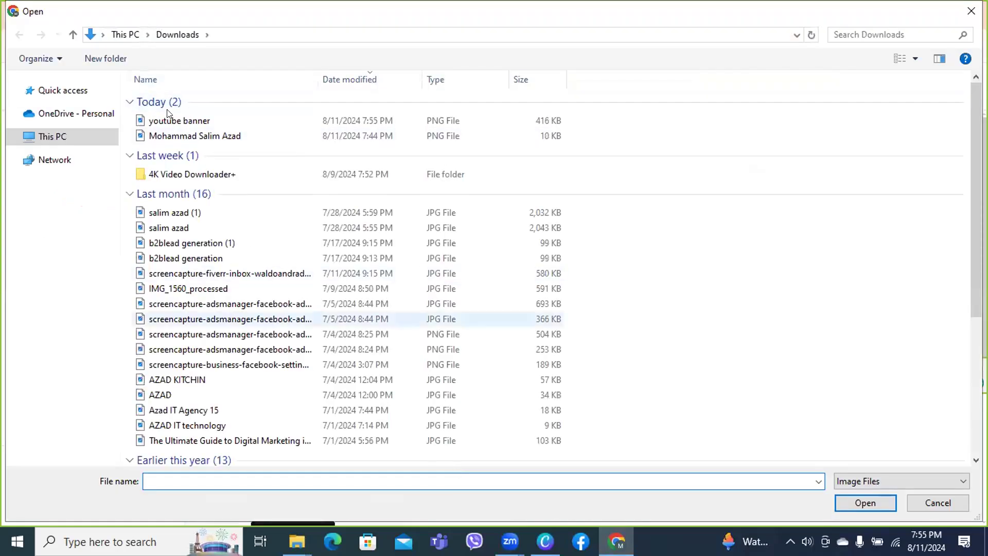
click(181, 123)
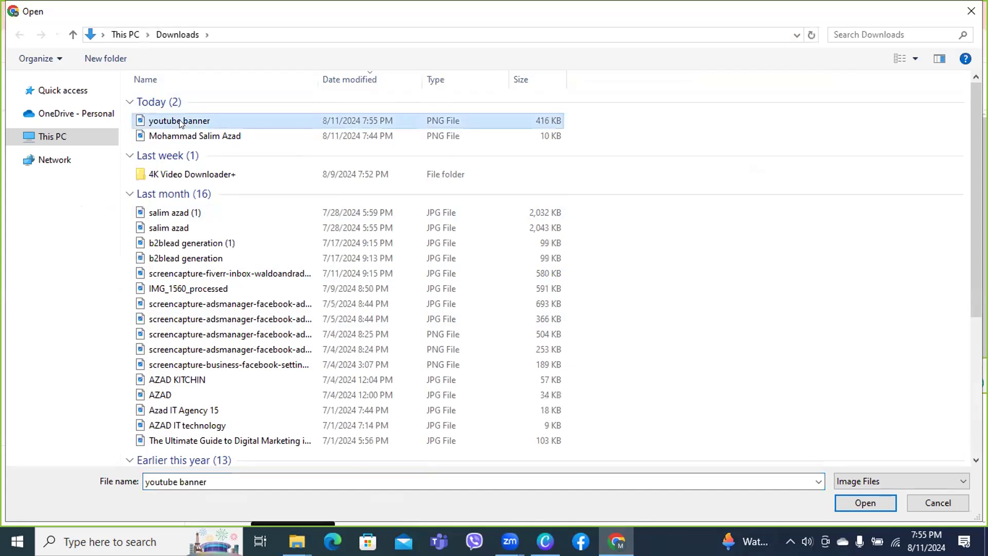
double_click(181, 121)
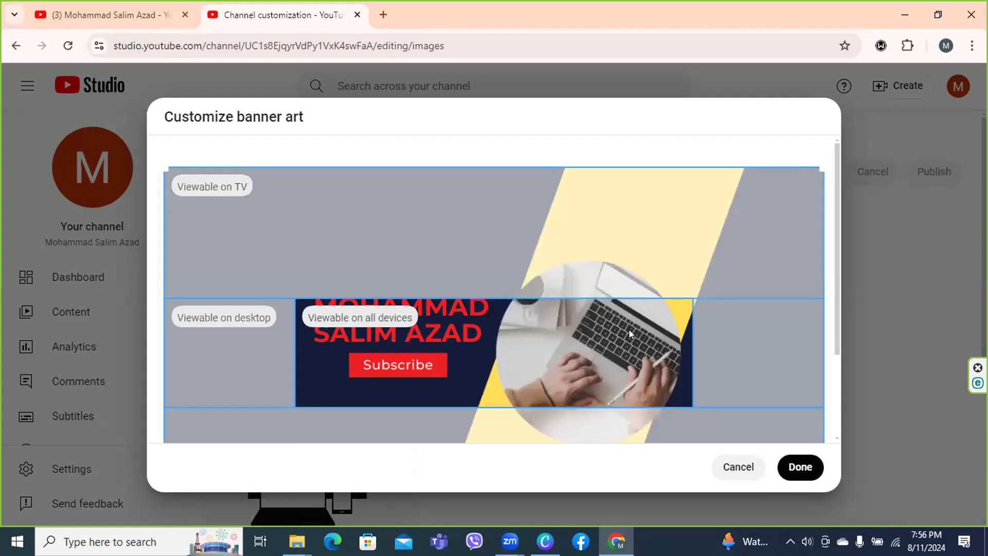
click(785, 473)
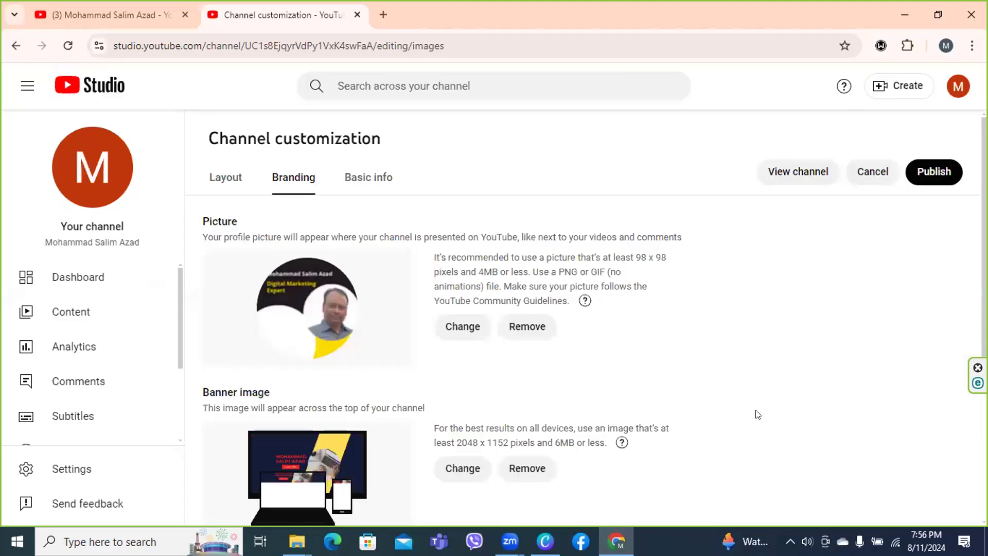
Publish the new banner, open the channel page, and close the old channel tab
click(937, 174)
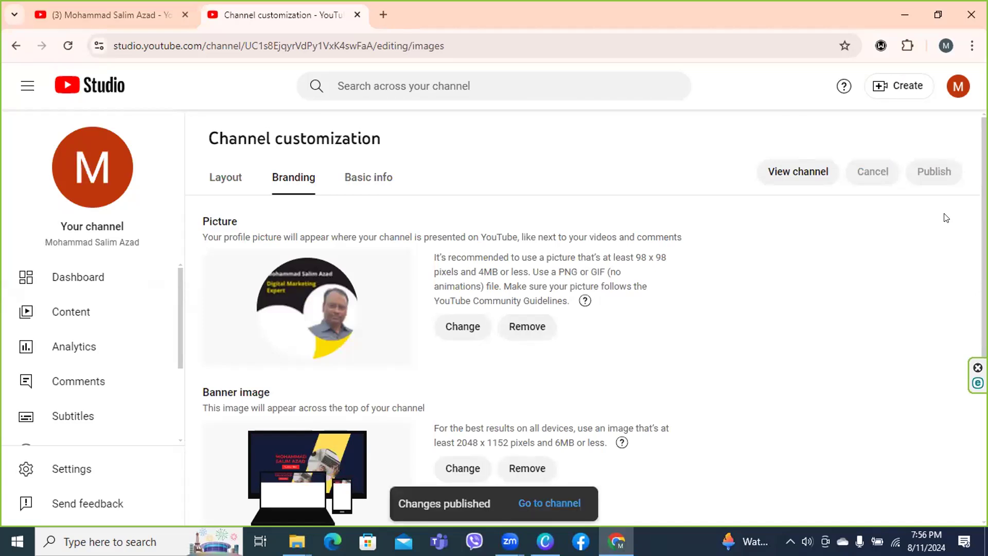
click(563, 504)
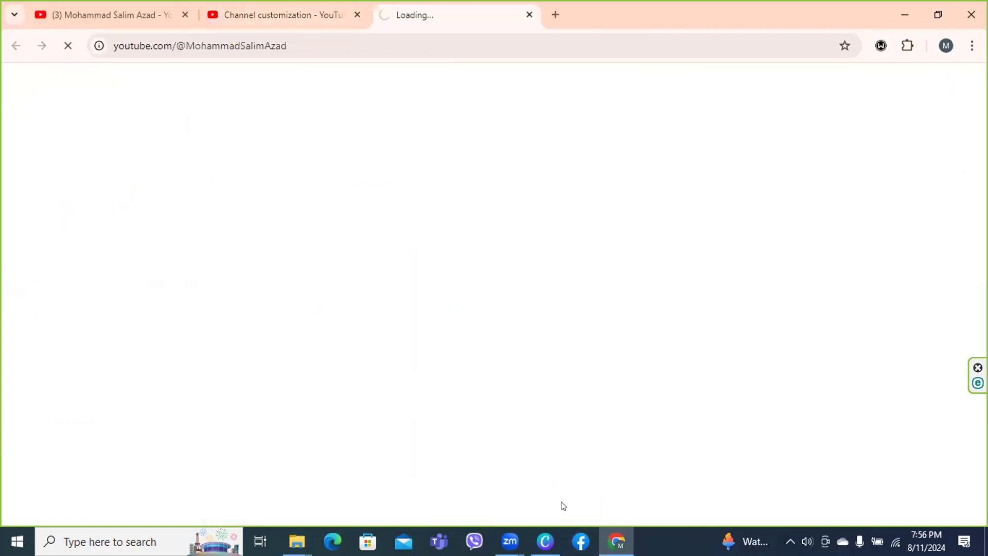
click(185, 15)
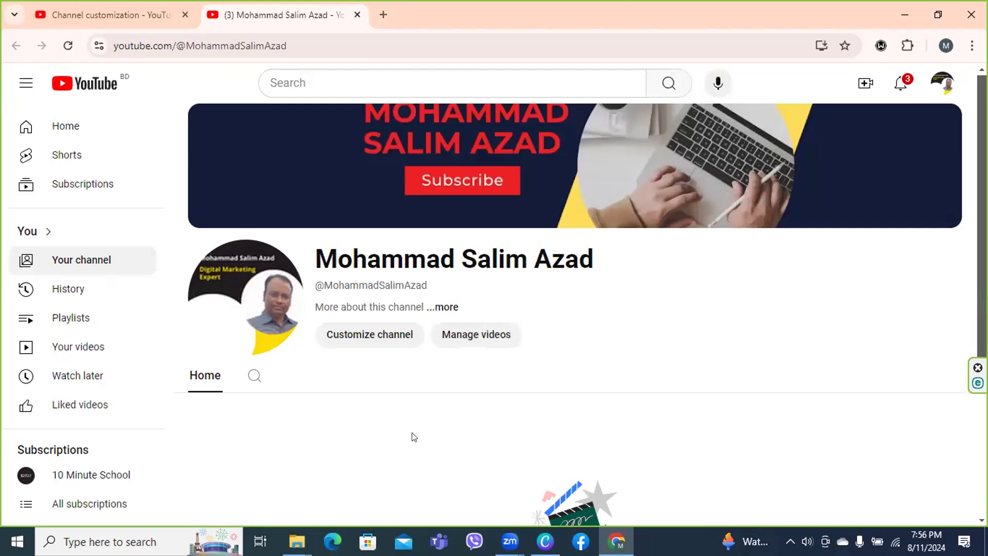
Look over the customization page, then return to the channel page showing the banner
click(86, 7)
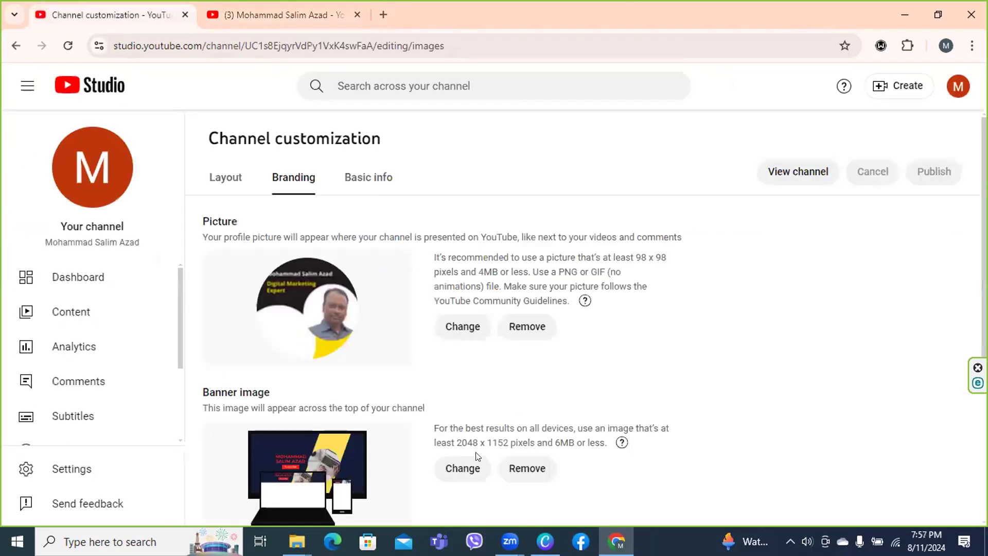
scroll(917, 295, down, 4)
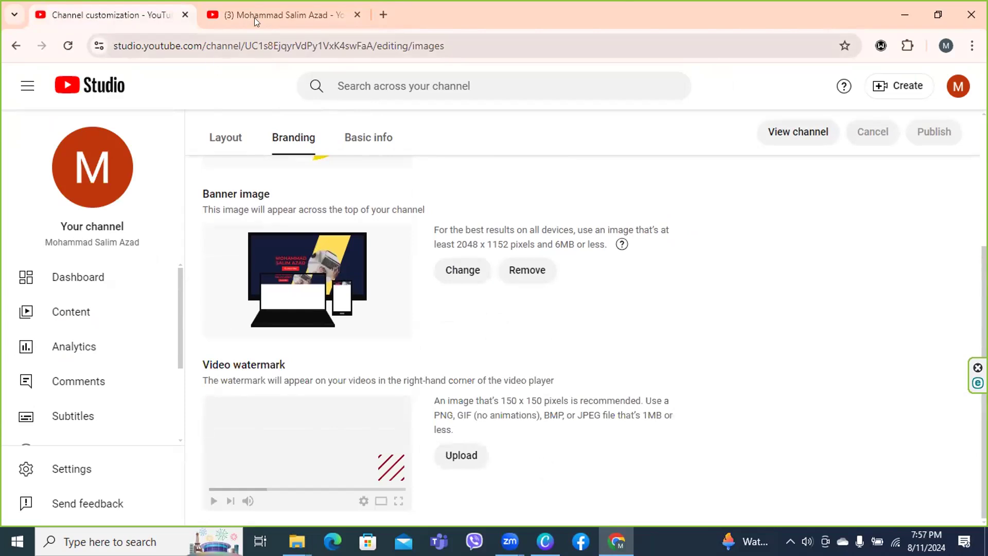
click(269, 16)
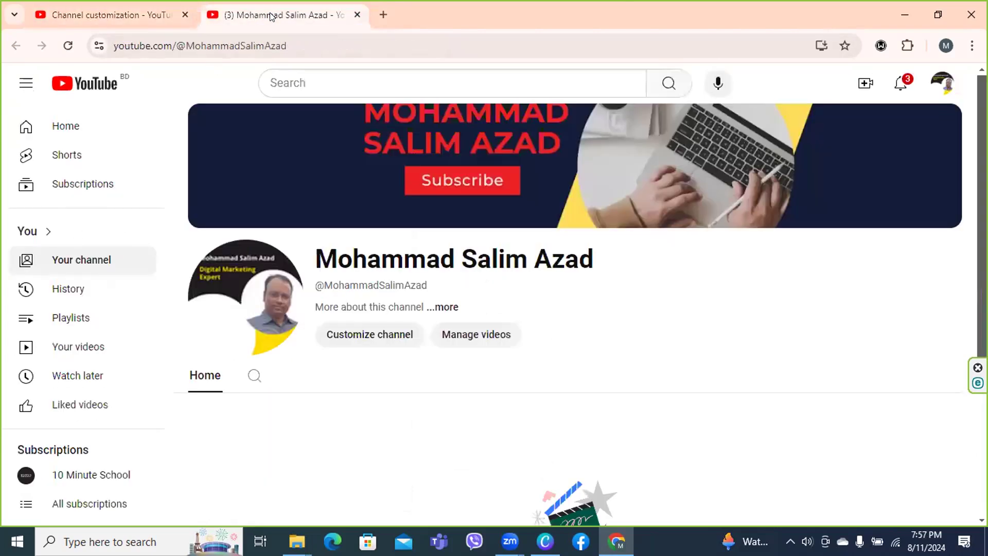
Search YouTube for the travel creator's channel using the suggested query
click(313, 79)
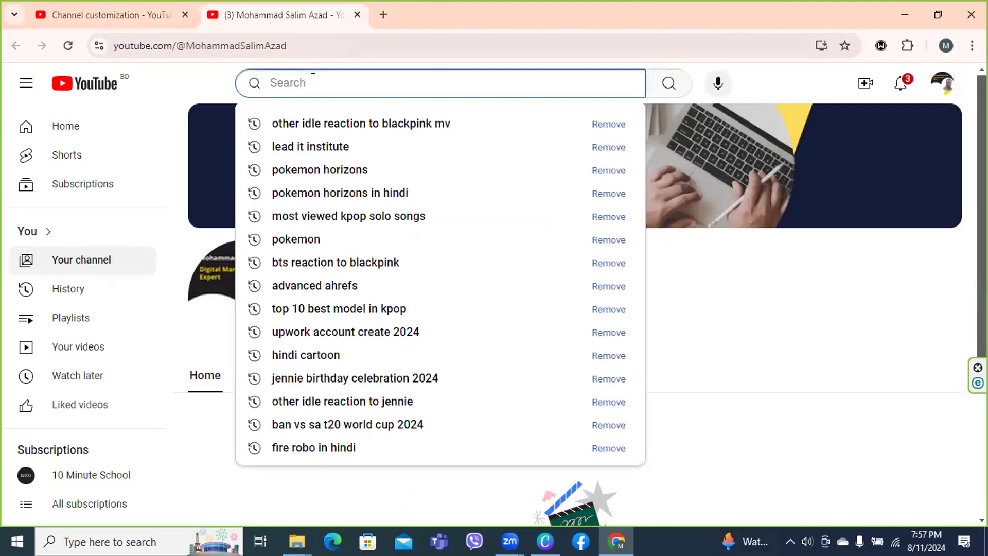
text(si)
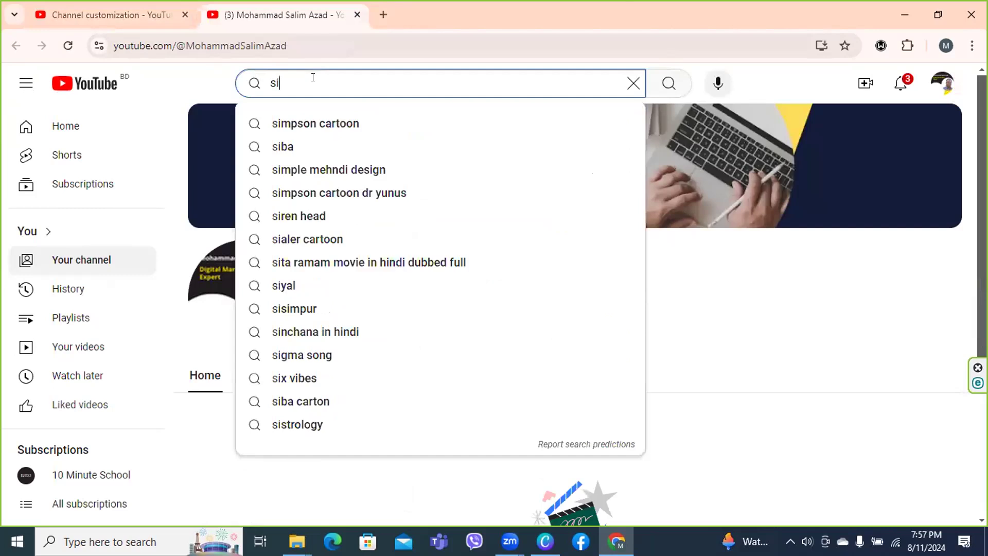
key(BackSpace)
text(hishir)
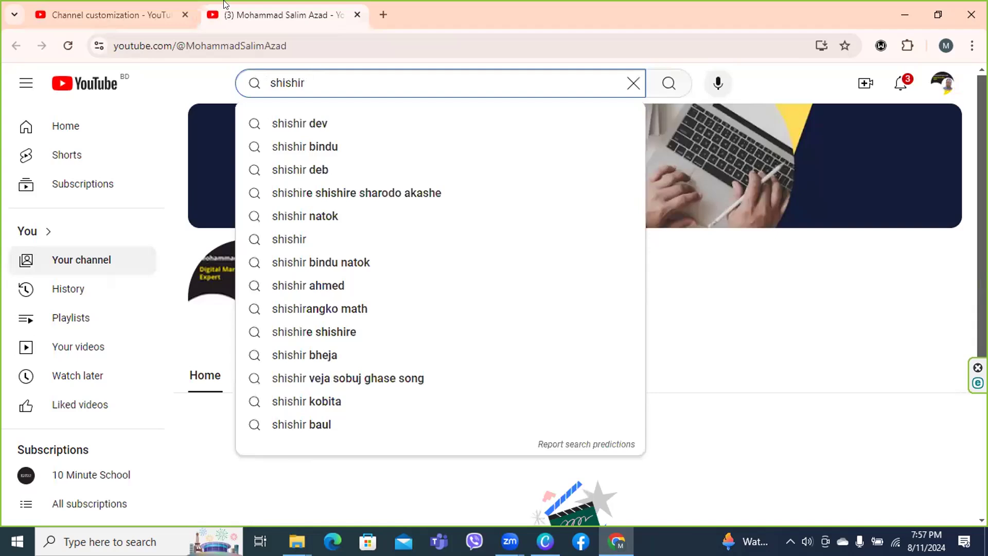
click(282, 127)
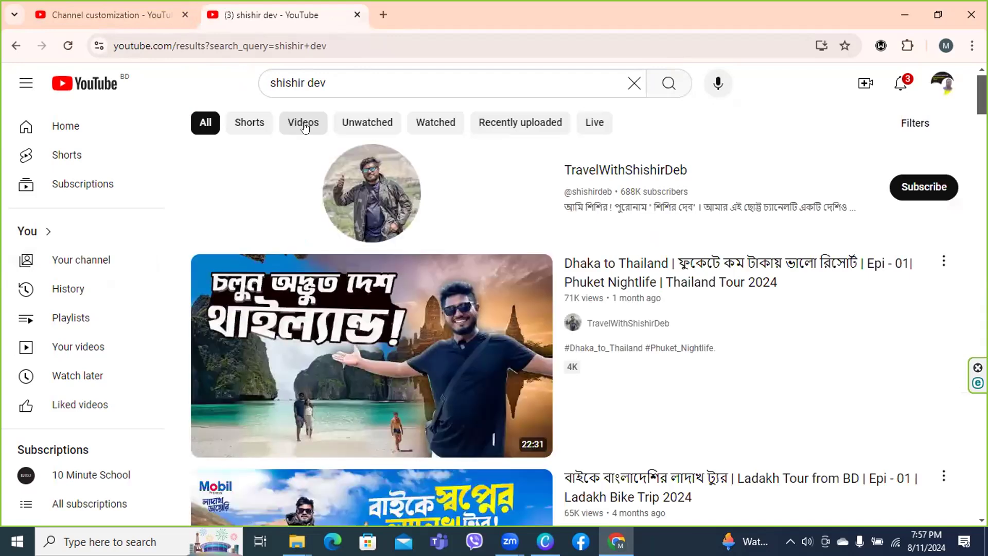
Watch the Dhaka to Thailand tour video with its ad muted, then close the search tab
click(630, 282)
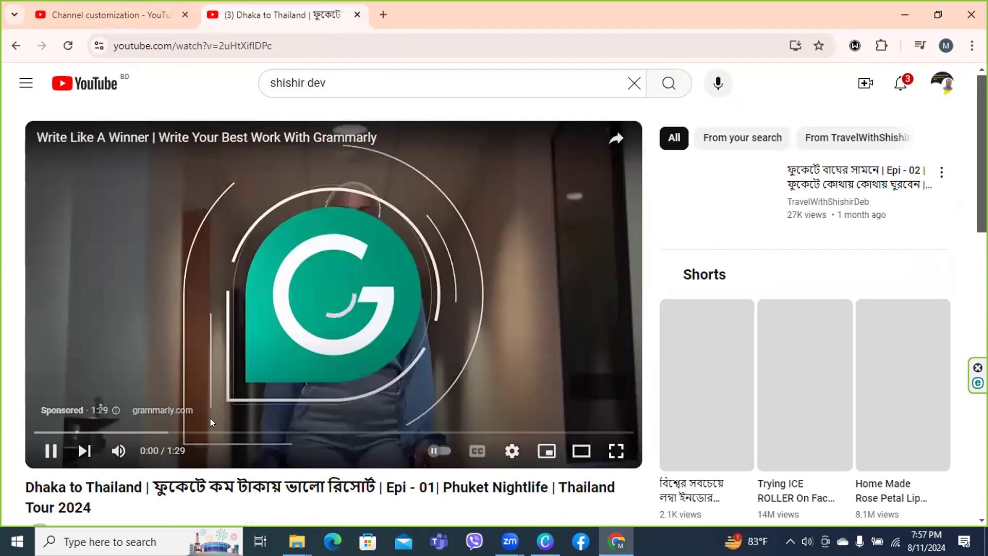
click(118, 452)
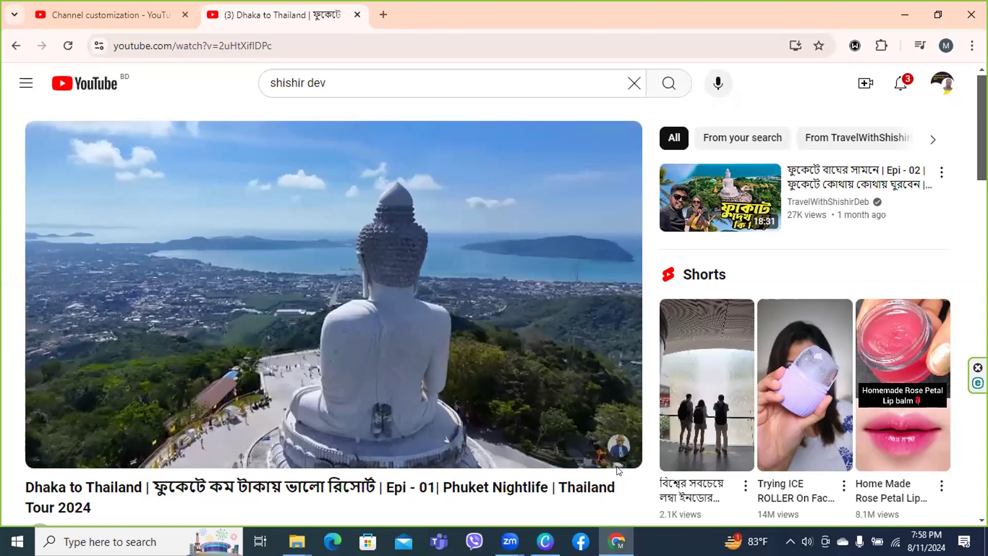
mouse_move(616, 446)
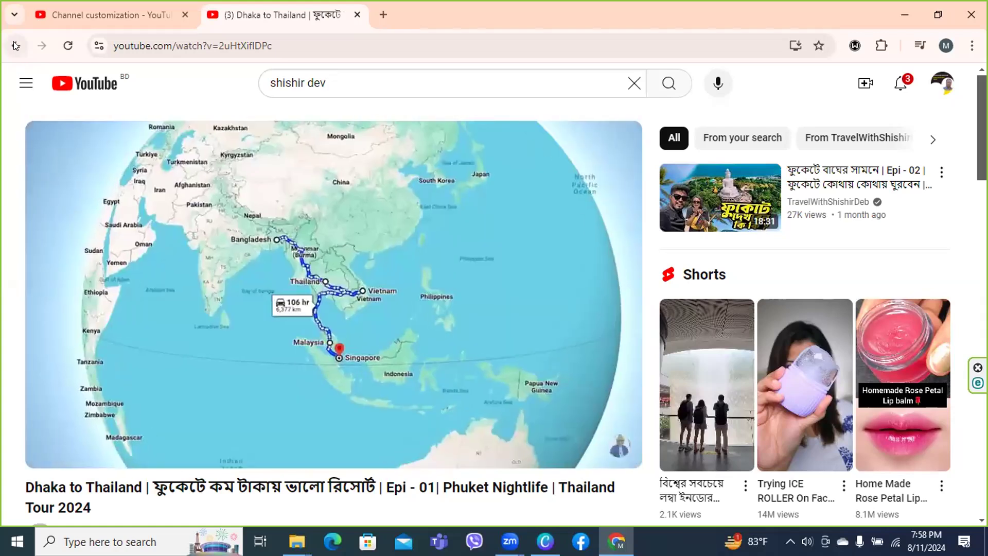
click(15, 46)
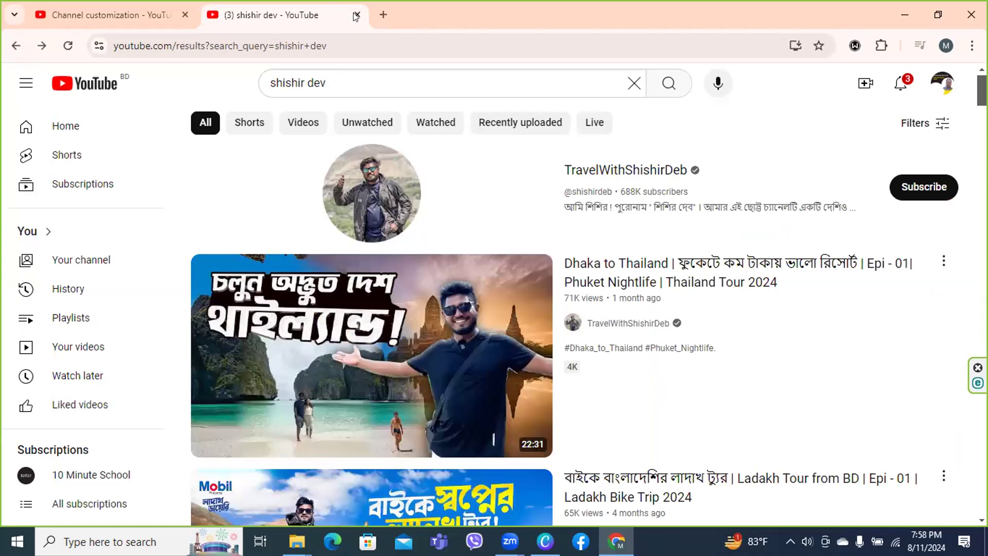
click(356, 14)
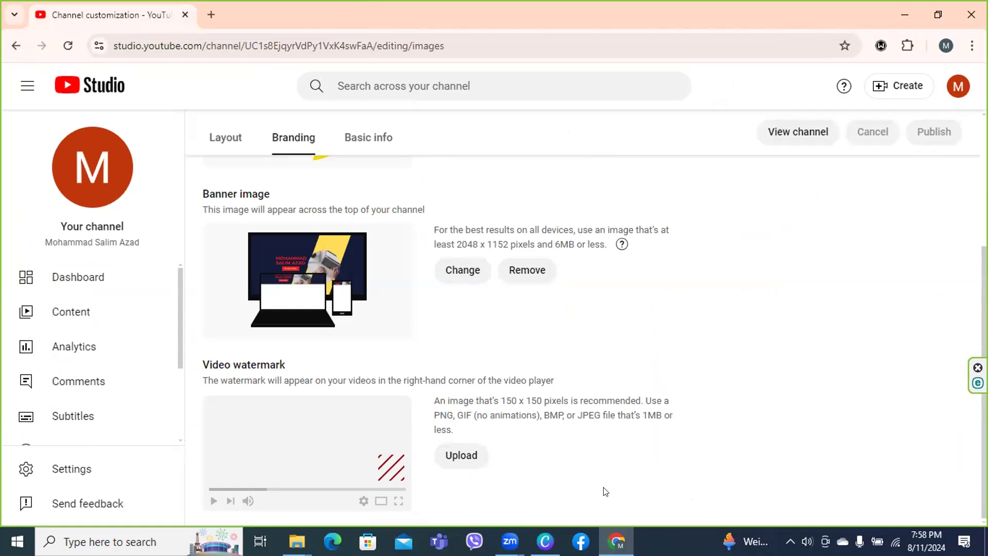
In Canva, go to Home and close both open banner designs
click(547, 542)
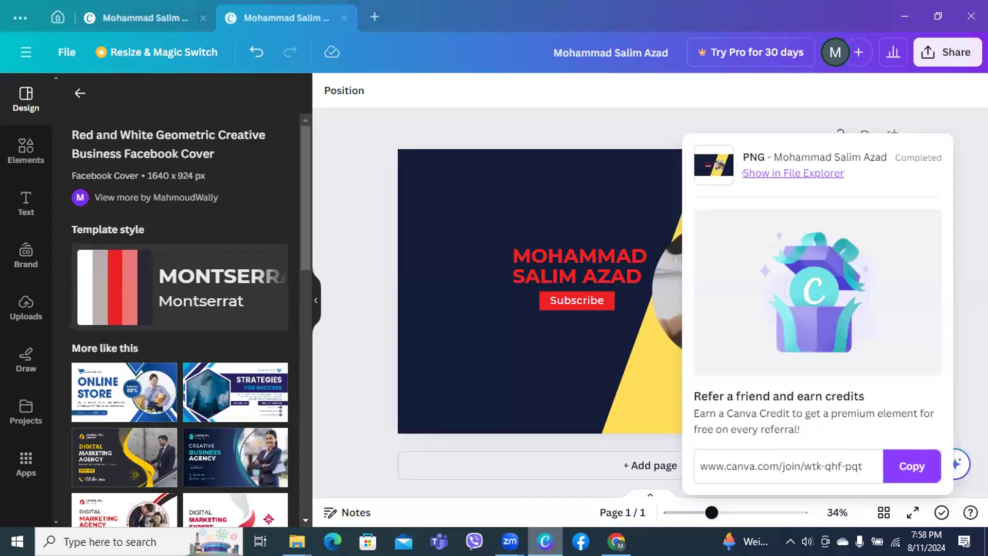
click(57, 17)
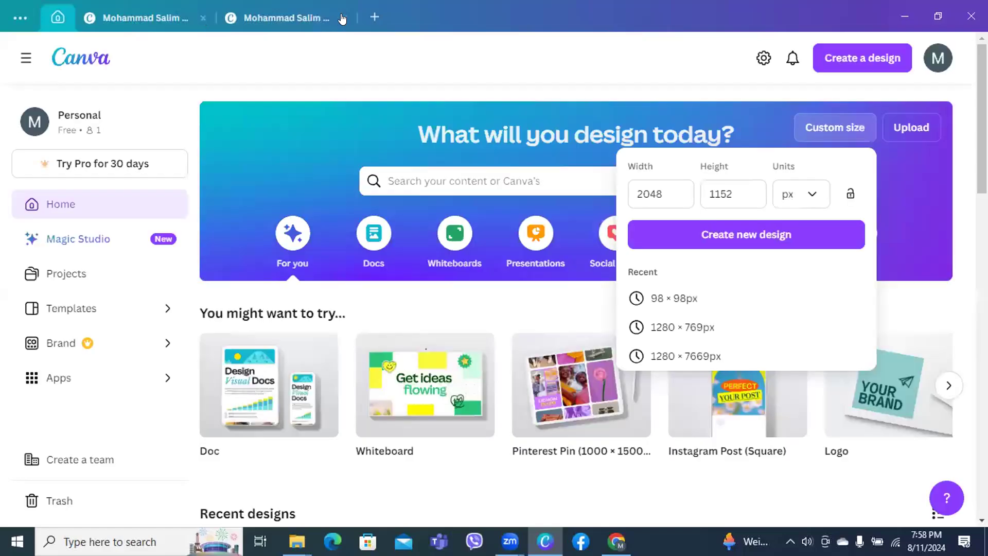
click(342, 18)
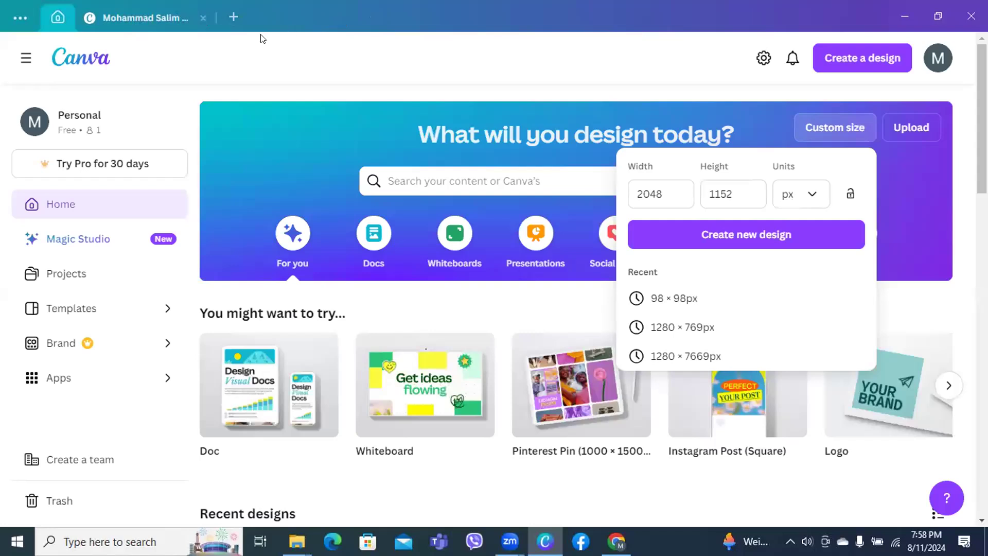
click(202, 18)
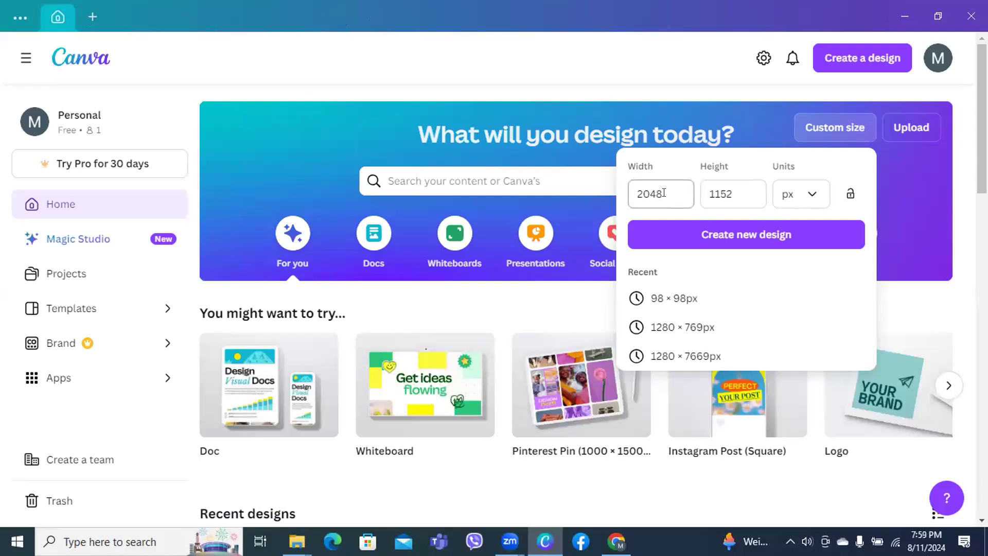
Create a new custom design sized 150 × 150 px
click(664, 193)
key(BackSpace)
key(BackSpace)
key(BackSpace)
key(BackSpace)
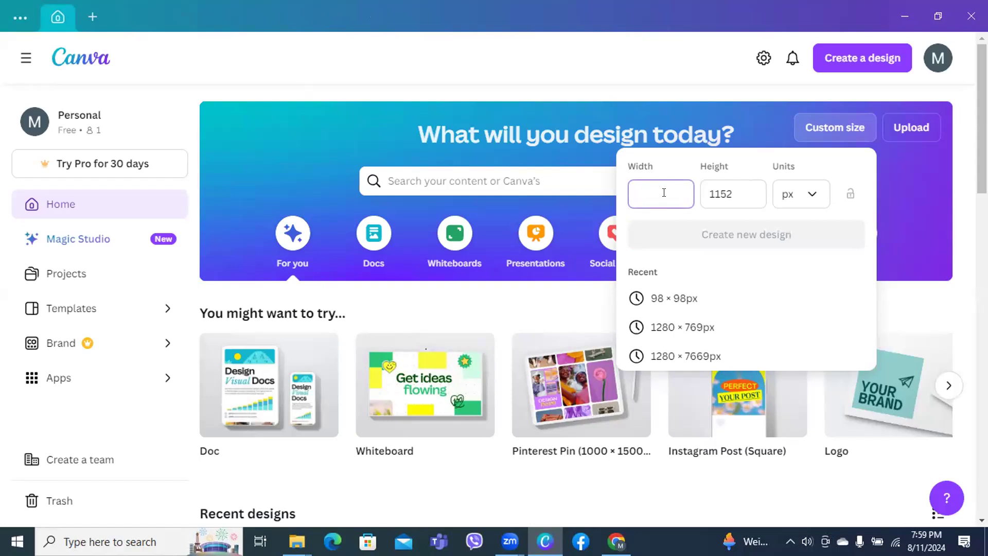
text(1)
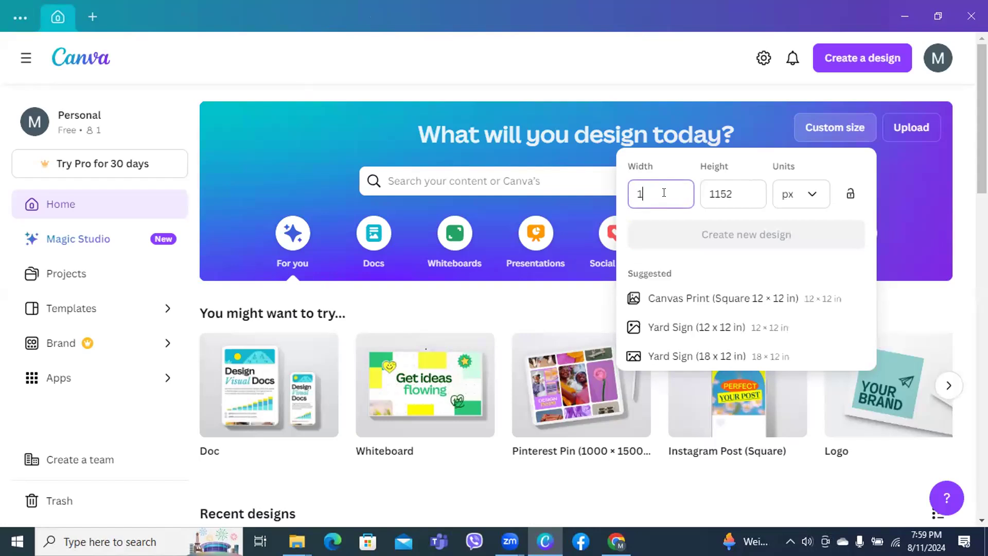
text(50)
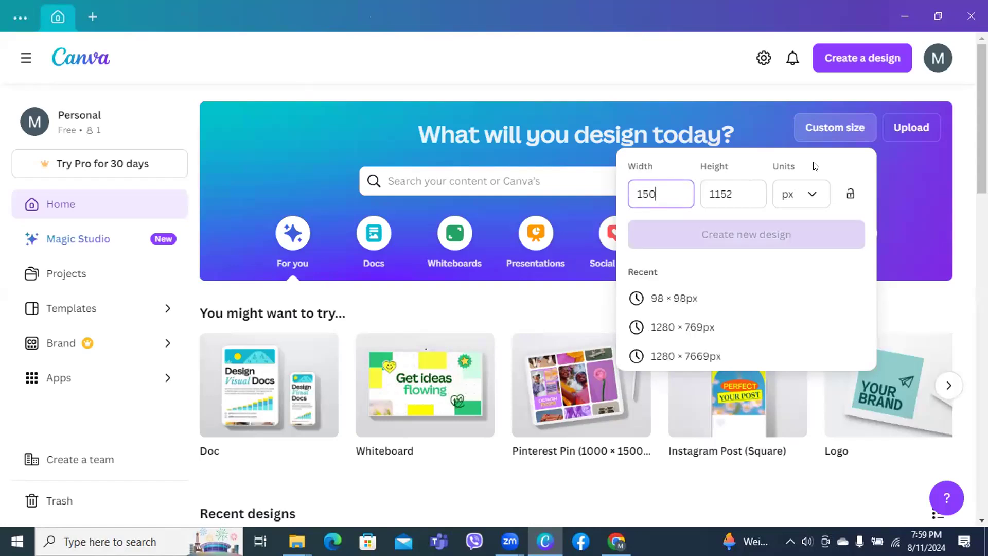
click(737, 185)
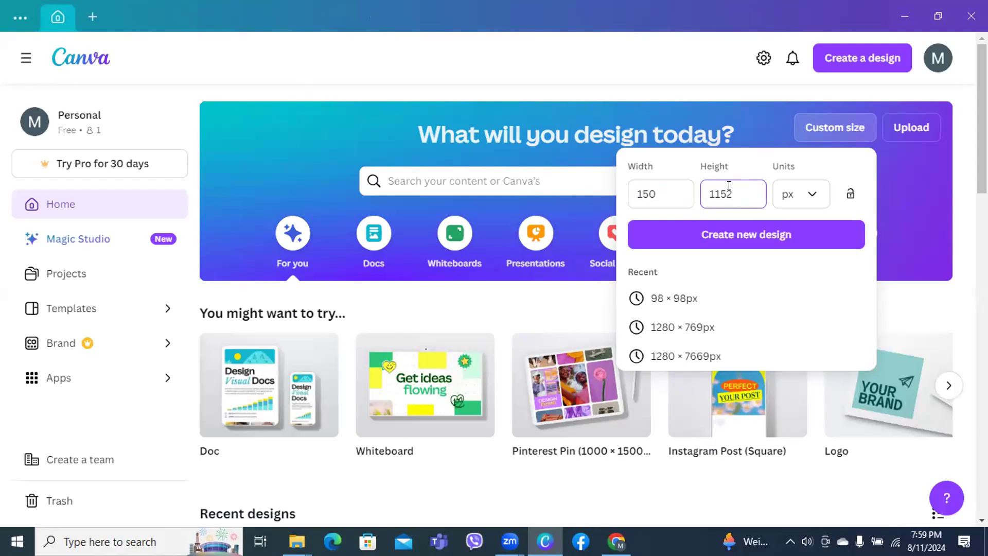
key(BackSpace)
key(BackSpace)
key(BackSpace)
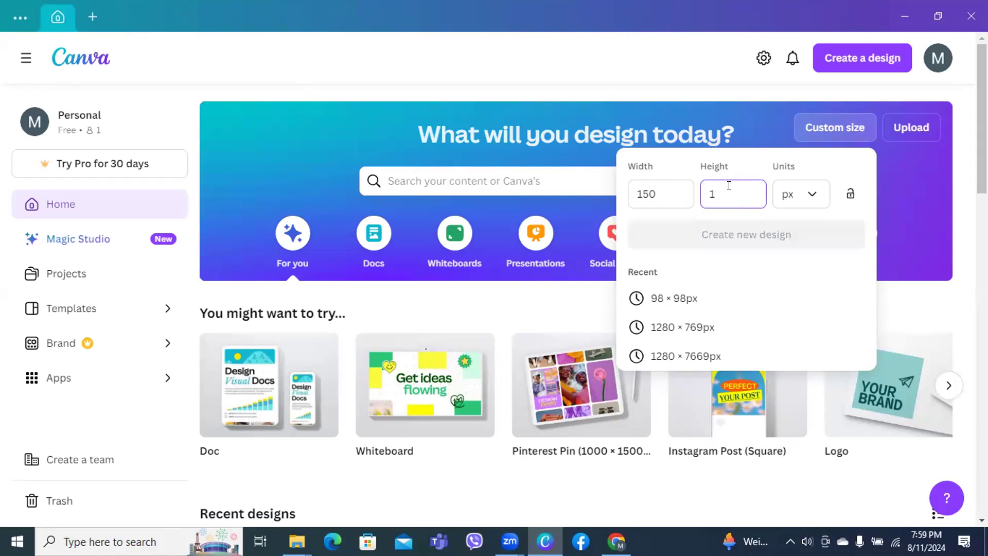
key(BackSpace)
text(15)
text(0)
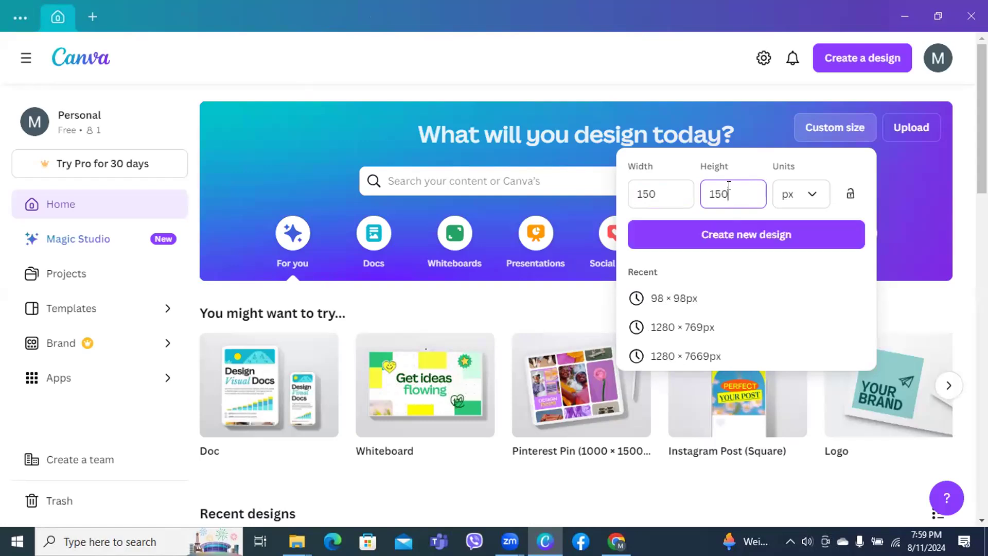
click(697, 236)
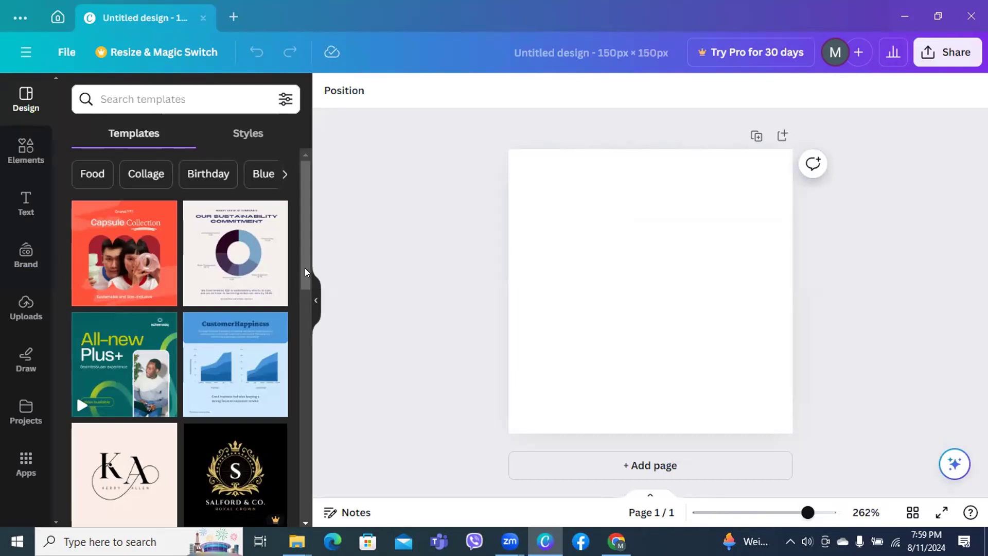
Open the RS Black and White Minimalist Professional Initial Logo template from the Templates list
drag(305, 268, 303, 325)
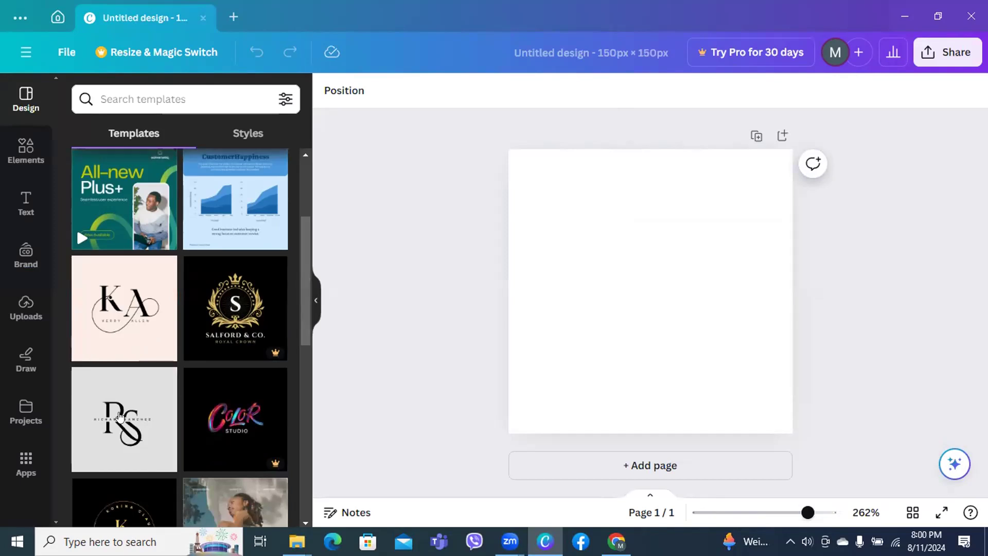
mouse_move(120, 417)
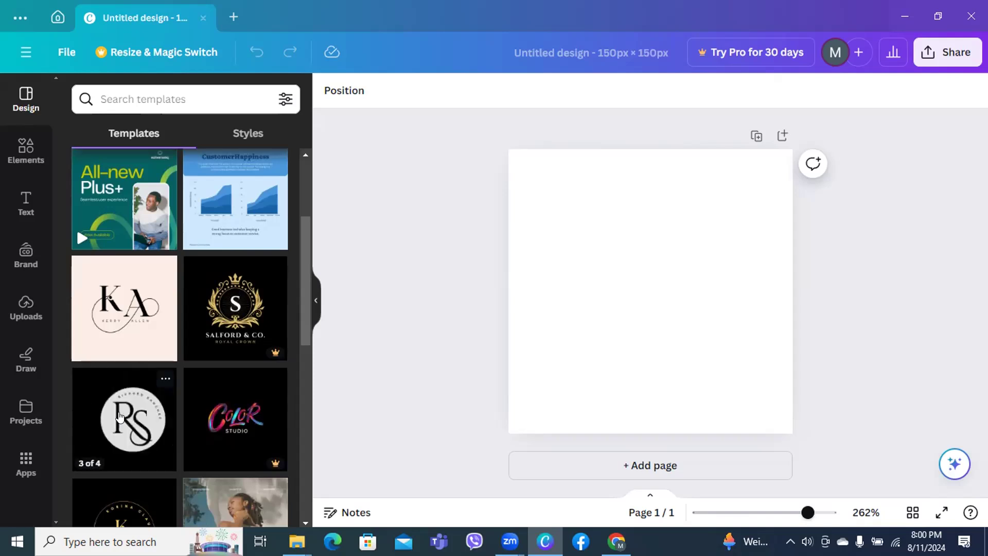
click(121, 443)
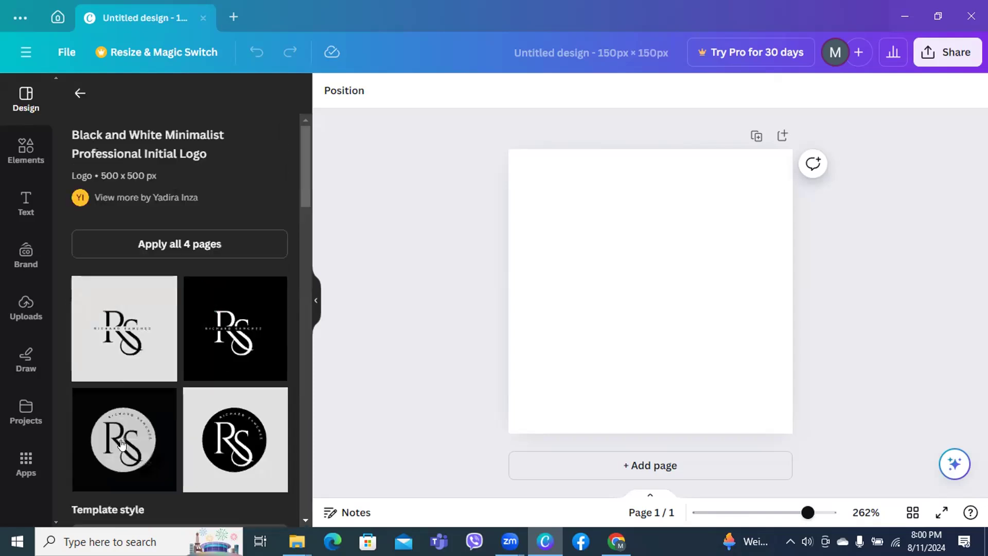
Add the black-circle RS logo and replace its curved lettering with the owner's full name
click(207, 441)
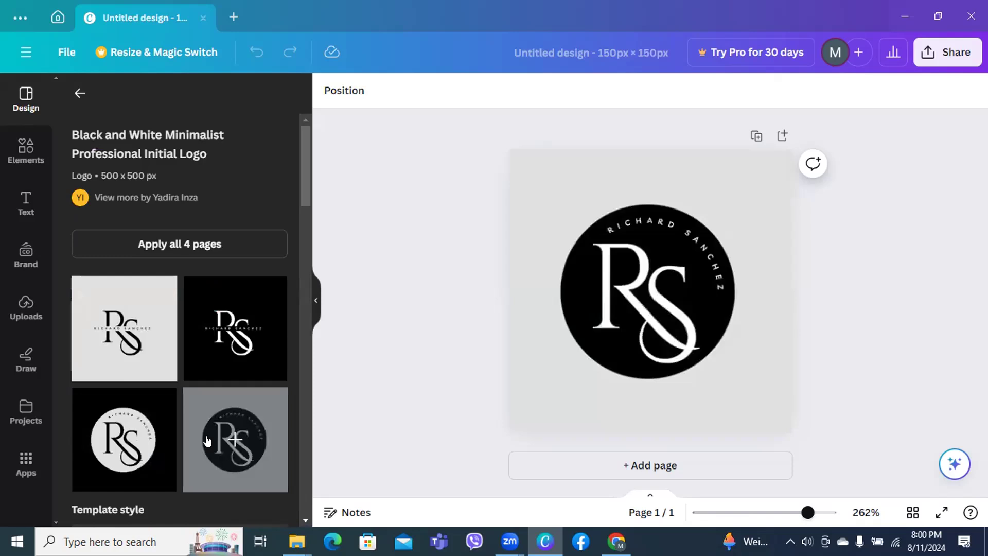
click(723, 288)
click(722, 287)
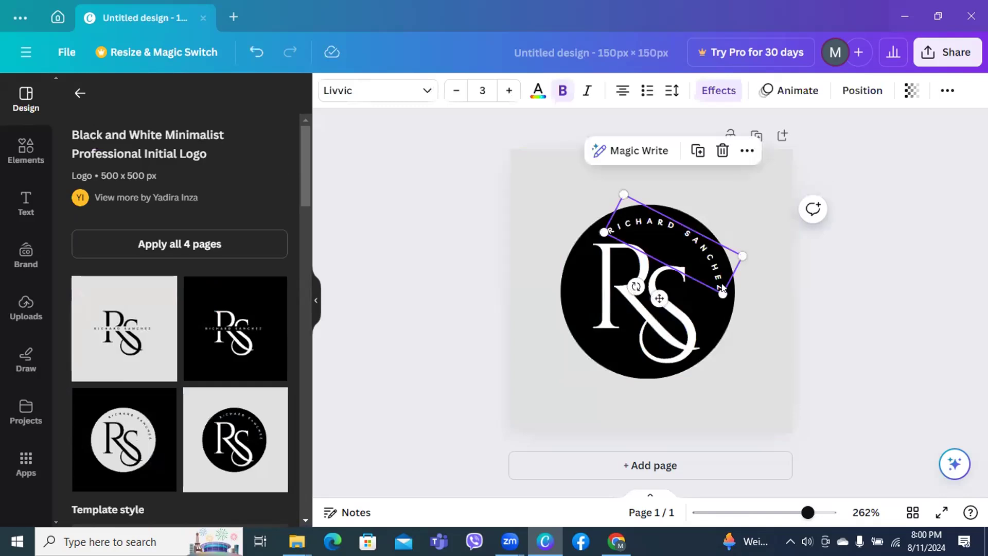
click(711, 284)
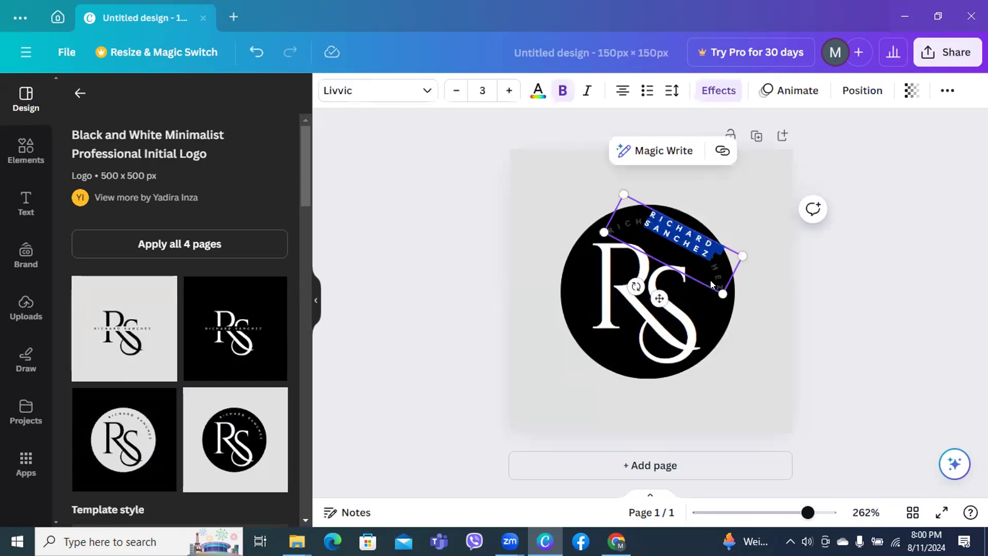
key(BackSpace)
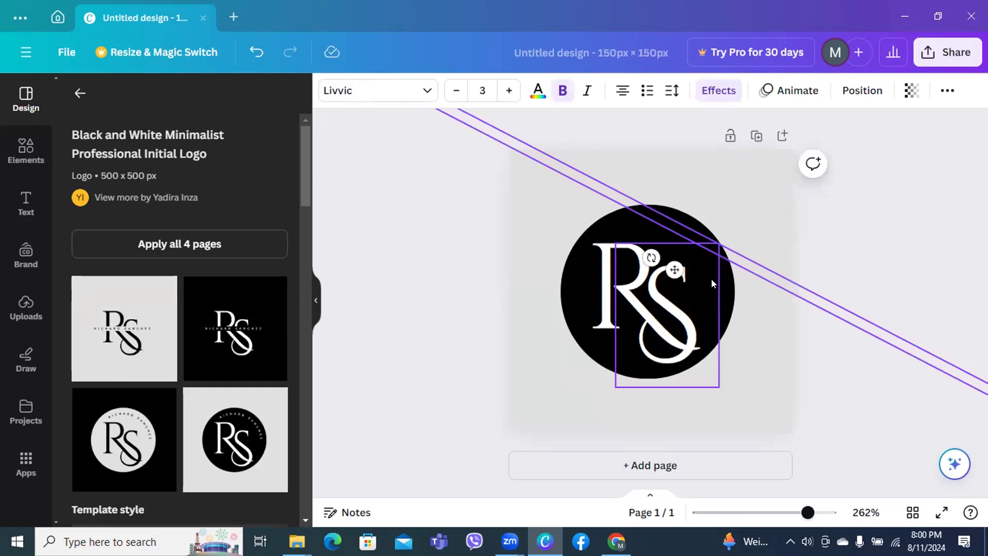
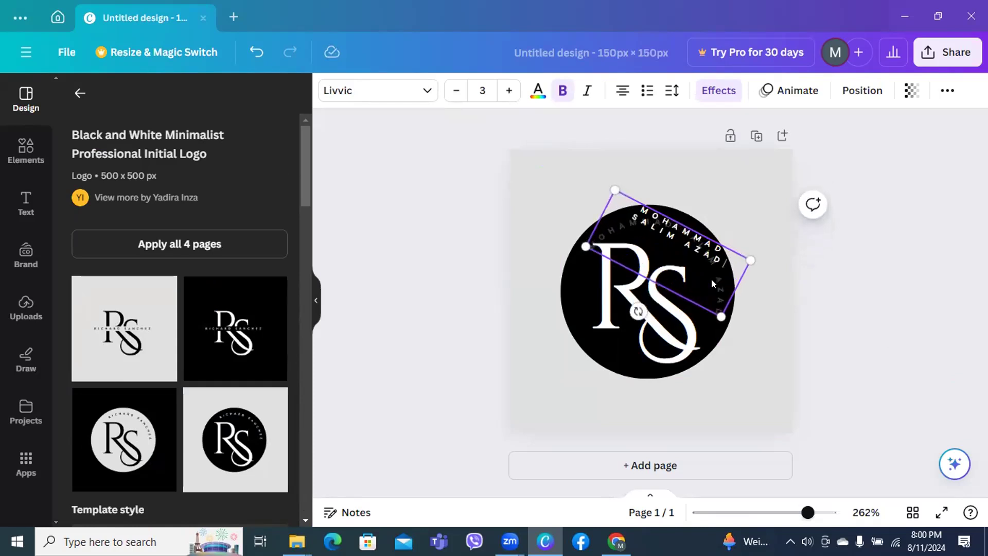
click(409, 342)
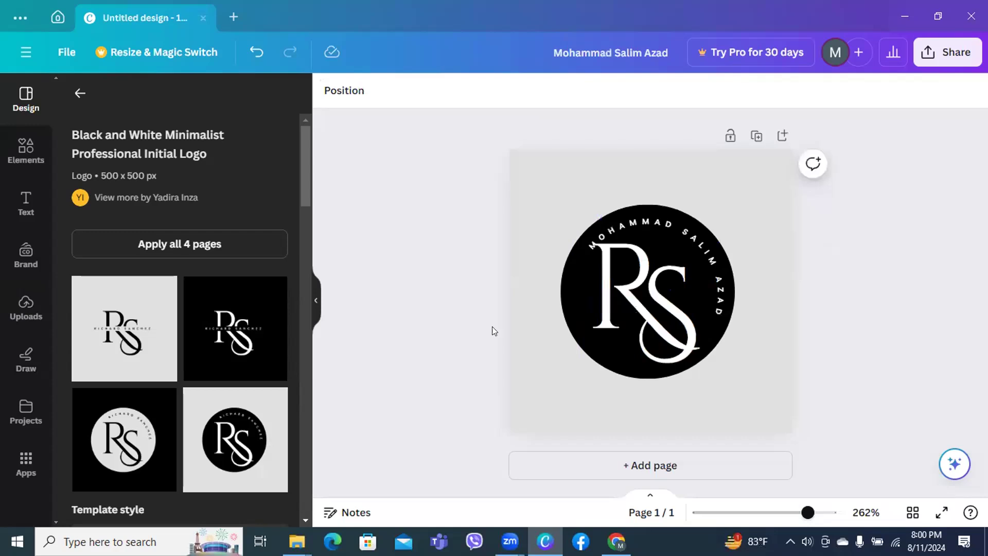
Replace the R in the logo's RS monogram with M so it reads MS
click(640, 300)
click(641, 296)
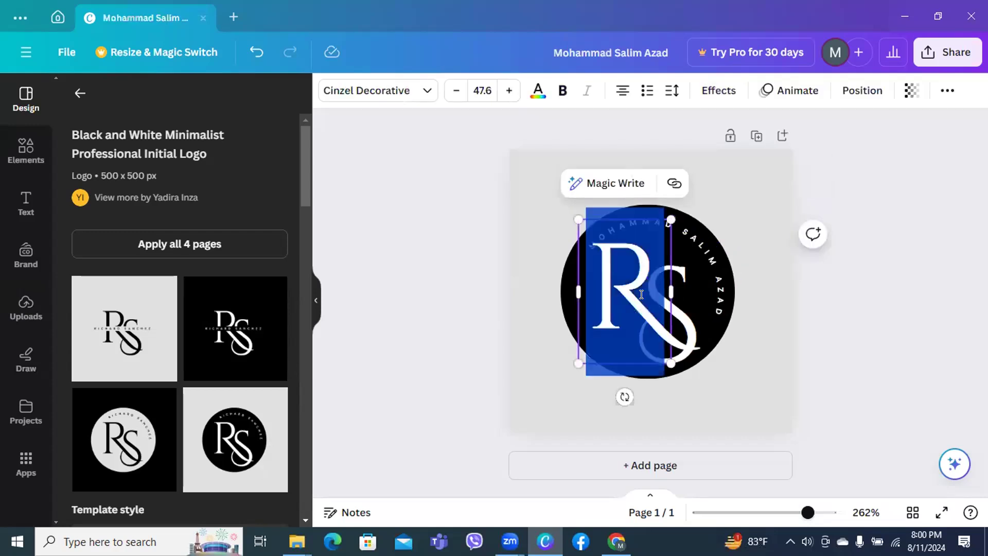
key(BackSpace)
text(M)
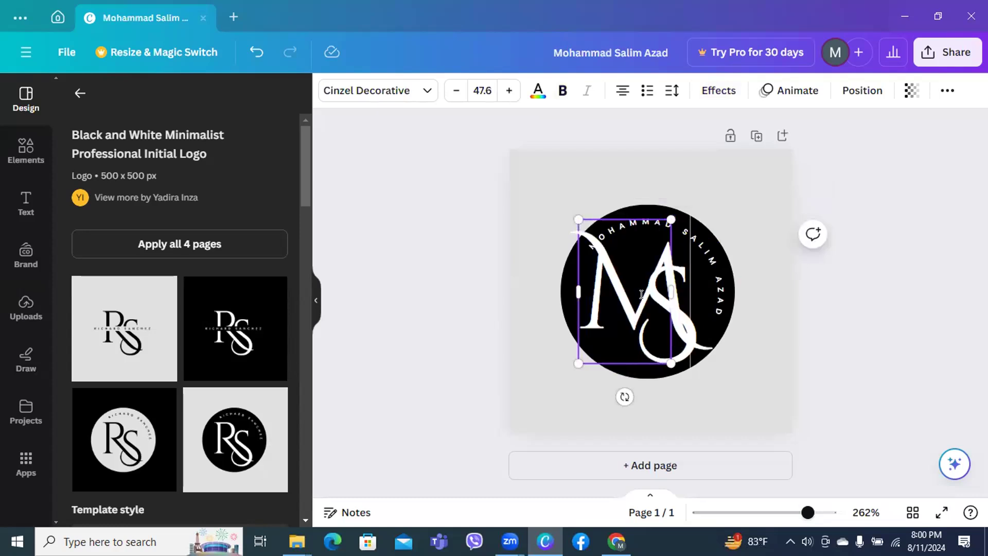
click(480, 294)
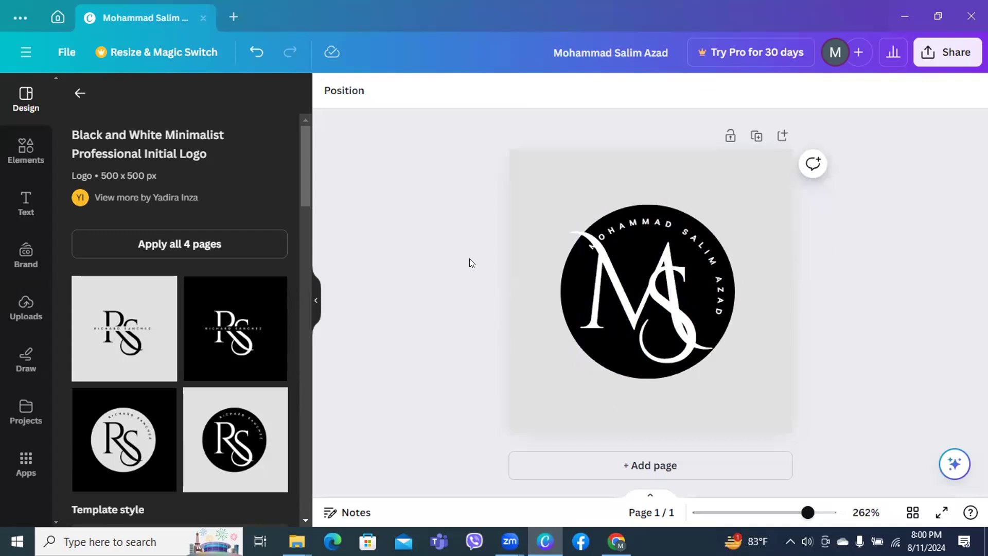
click(525, 178)
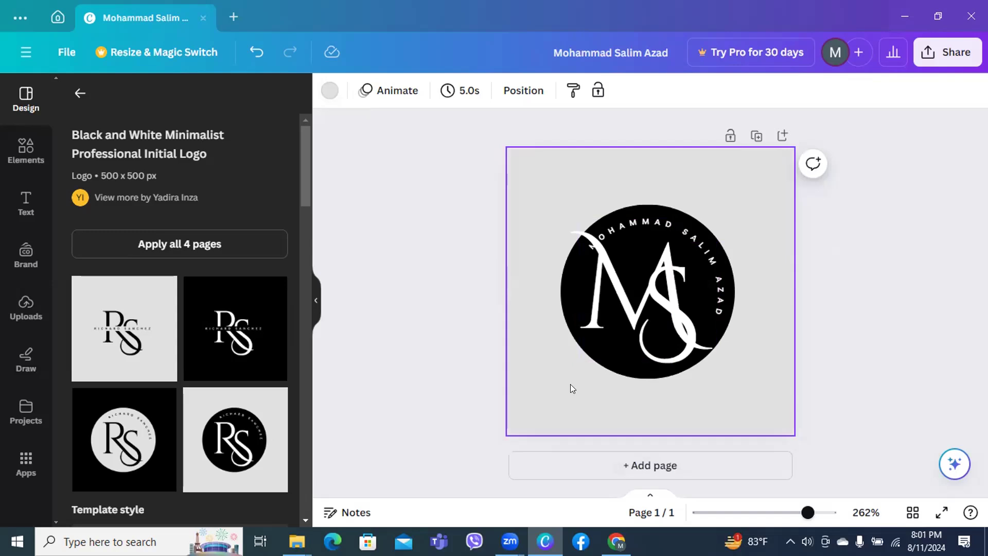
Download the logo as a PNG saved to Downloads under the name 'water mark'
click(936, 61)
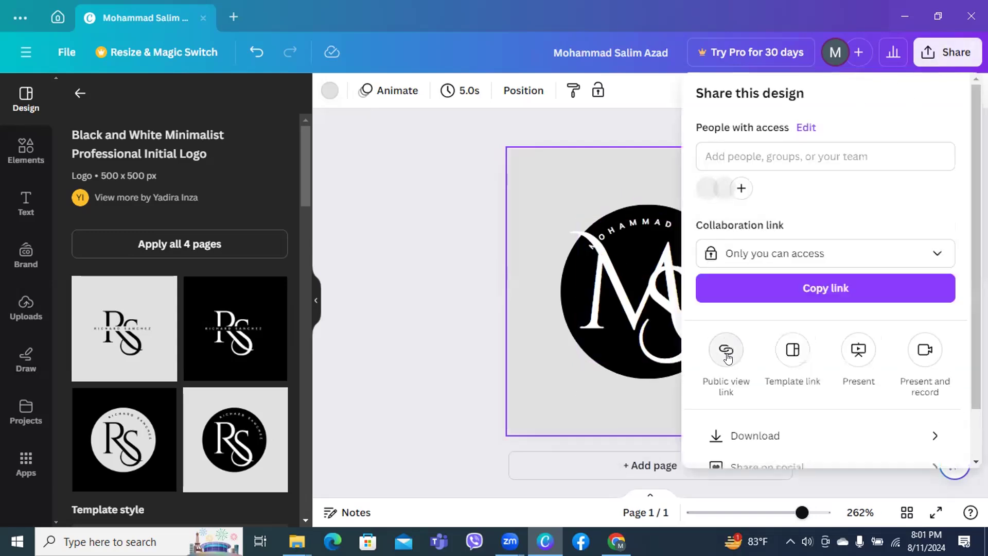
click(768, 437)
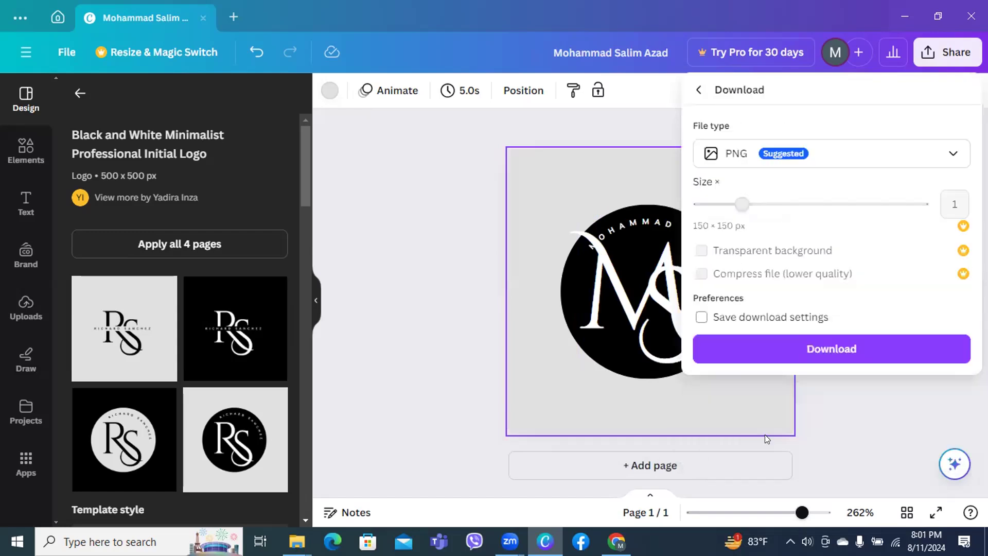
click(809, 346)
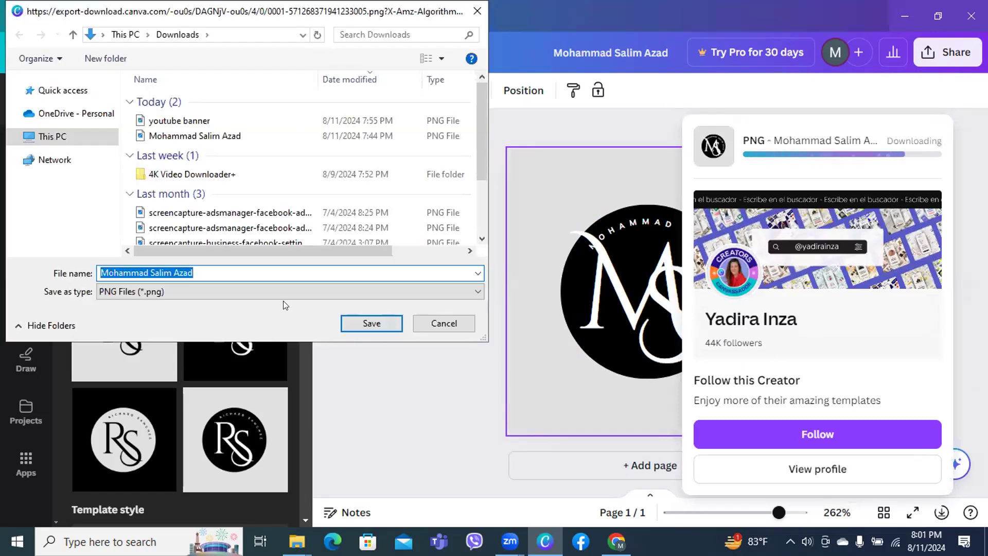
click(196, 273)
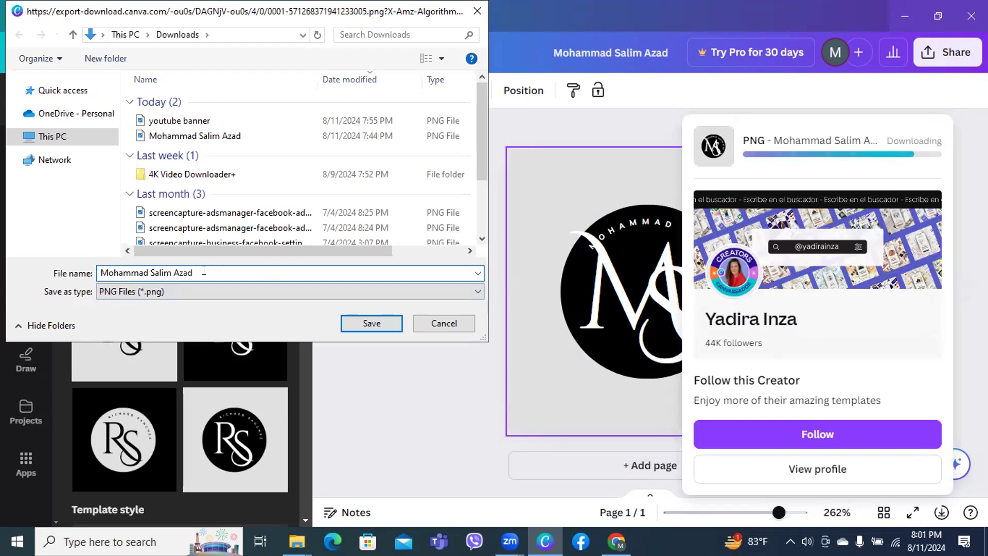
key(BackSpace)
key(BackSpace)
key(BackSpace)
key(BackSpace)
key(BackSpace)
key(BackSpace)
key(BackSpace)
key(BackSpace)
key(BackSpace)
key(BackSpace)
key(BackSpace)
key(BackSpace)
key(BackSpace)
key(BackSpace)
key(BackSpace)
key(BackSpace)
key(BackSpace)
key(BackSpace)
key(BackSpace)
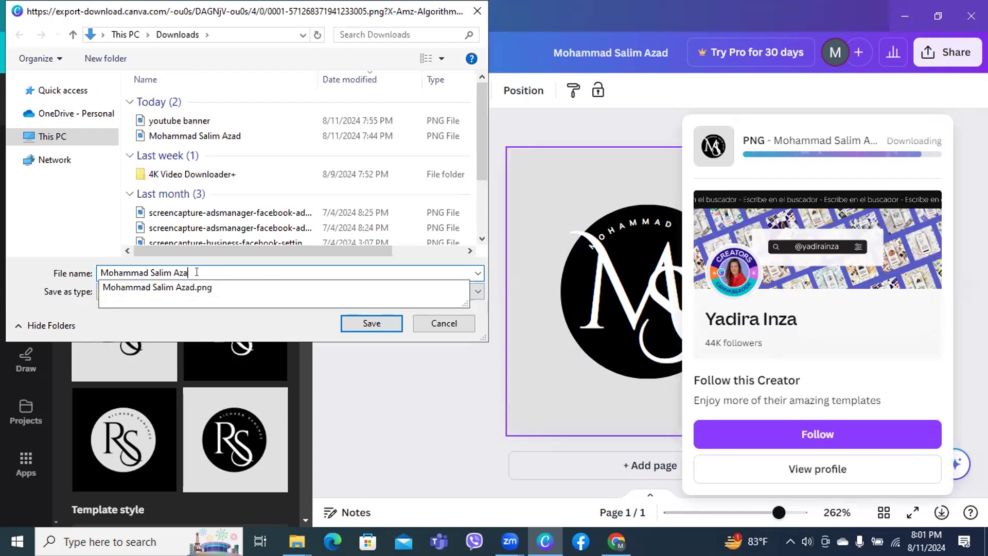
text(water)
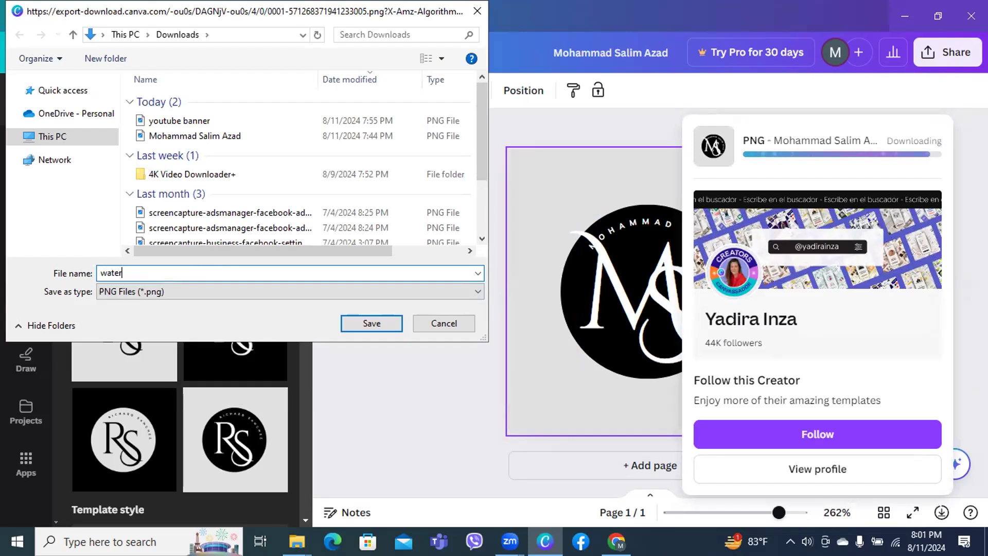
text( mark)
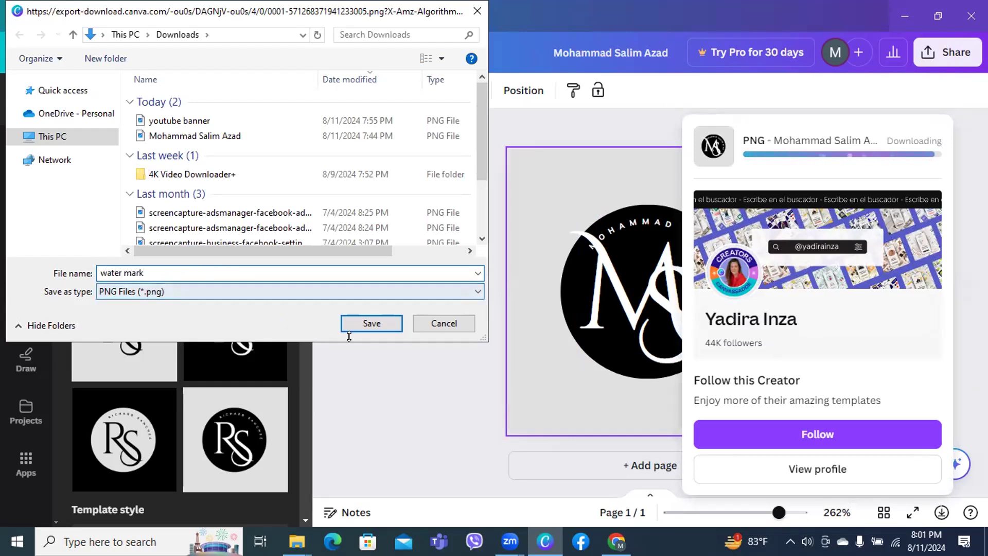
click(364, 319)
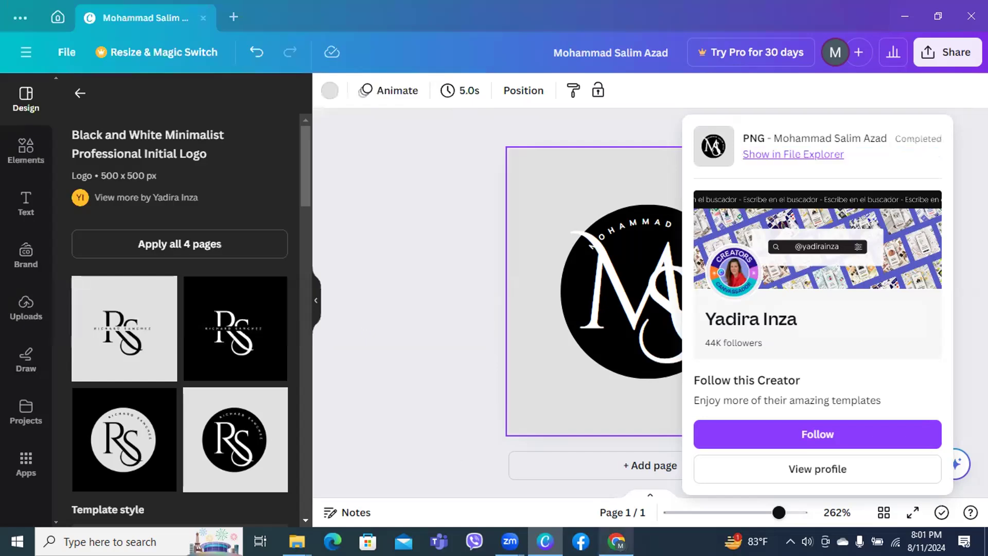
Upload 'water mark' as the video watermark, crop it tightly around the logo, and publish
click(616, 541)
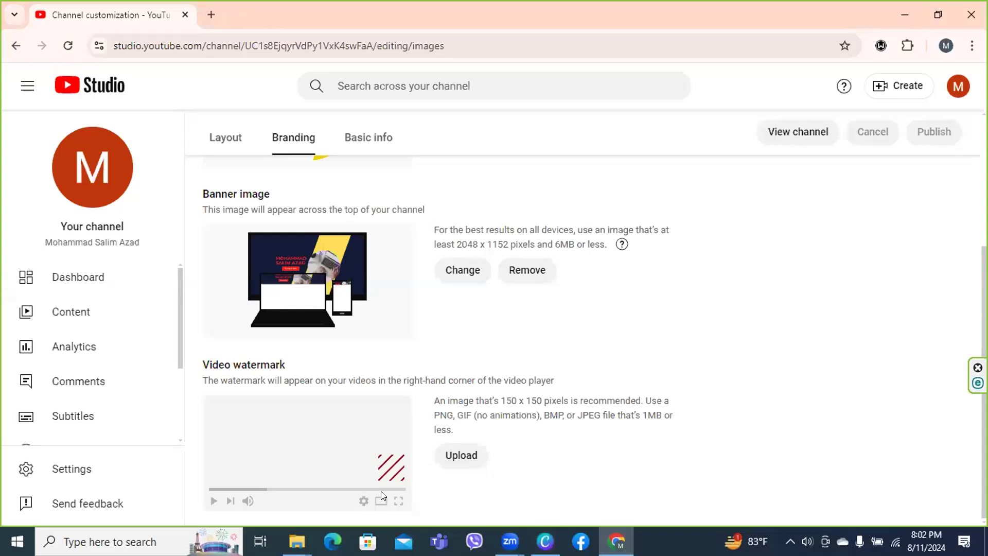
click(463, 459)
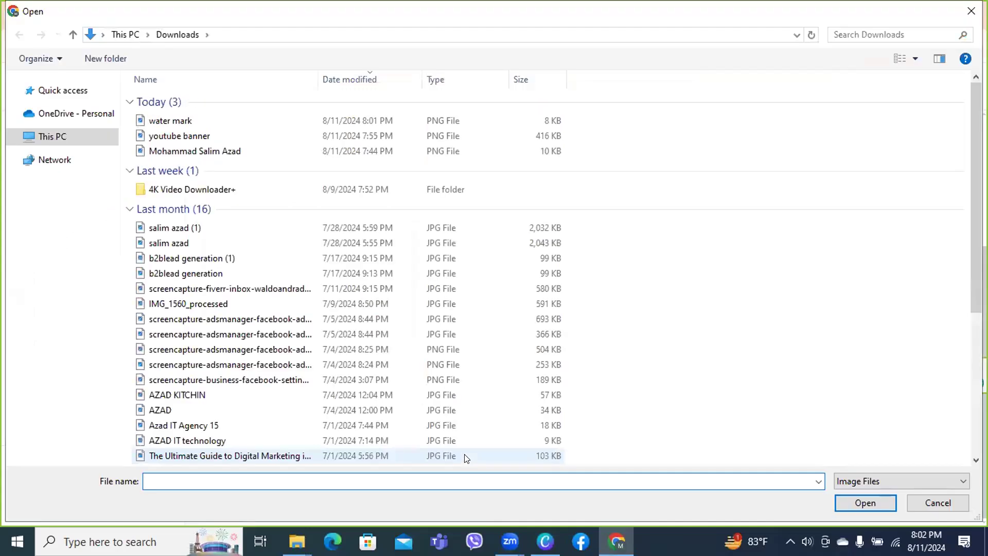
click(175, 121)
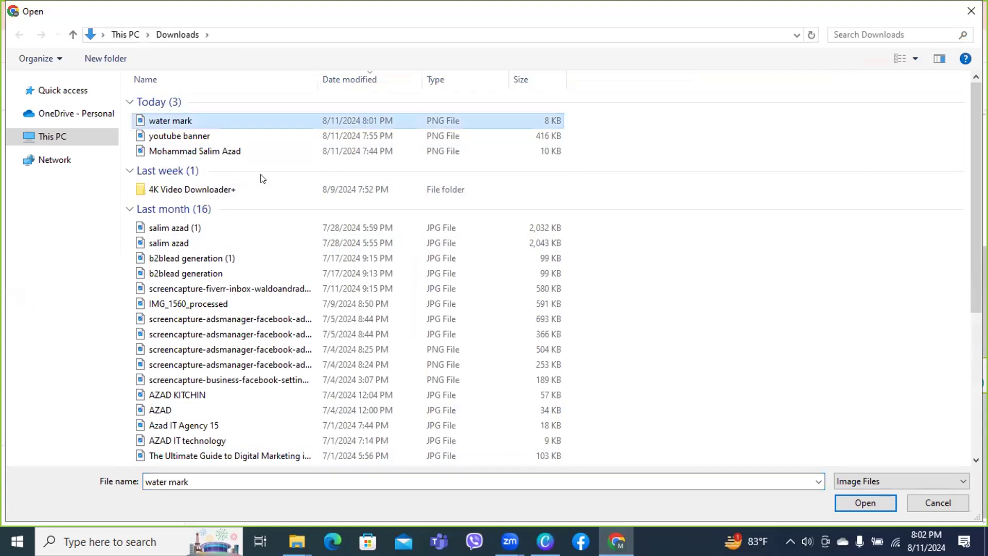
click(865, 503)
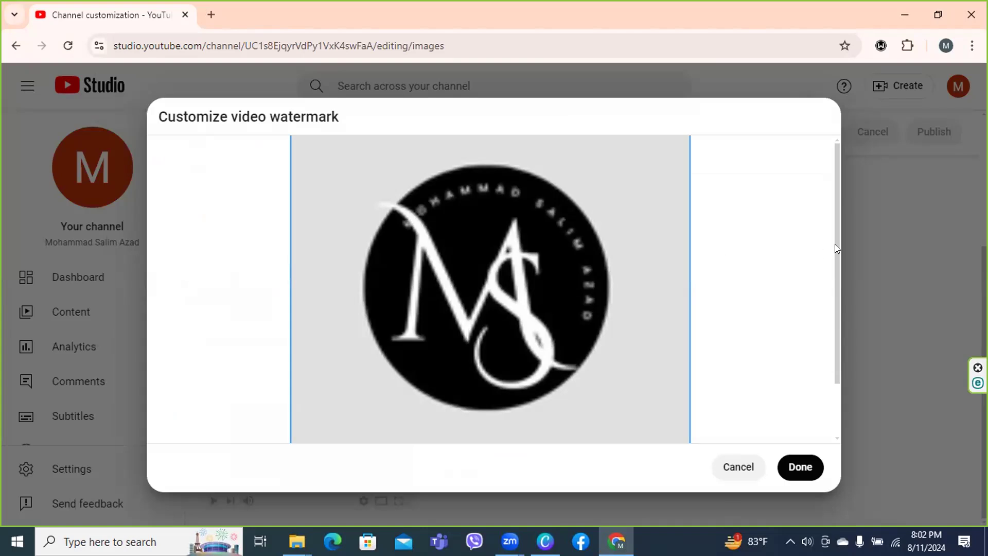
drag(834, 247, 835, 402)
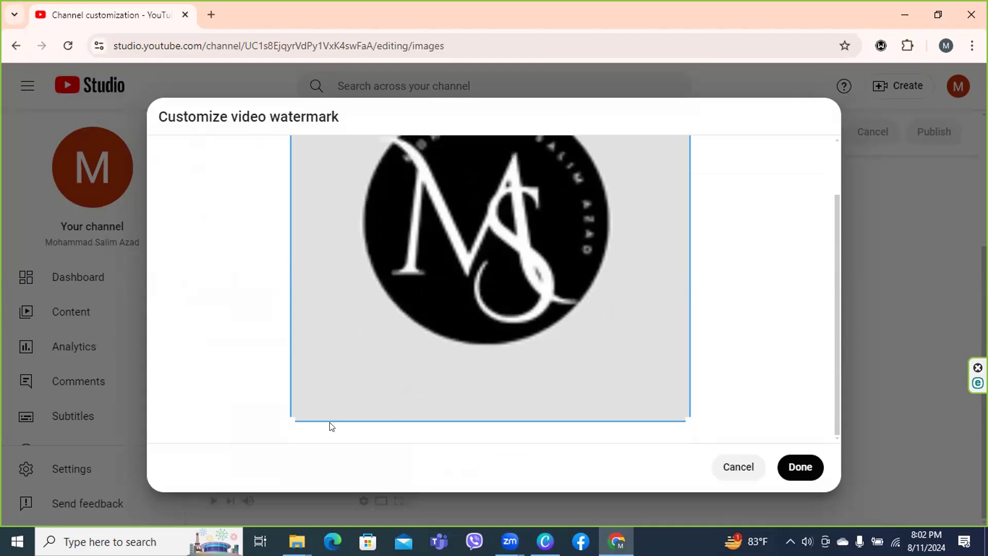
drag(287, 414, 260, 423)
click(793, 468)
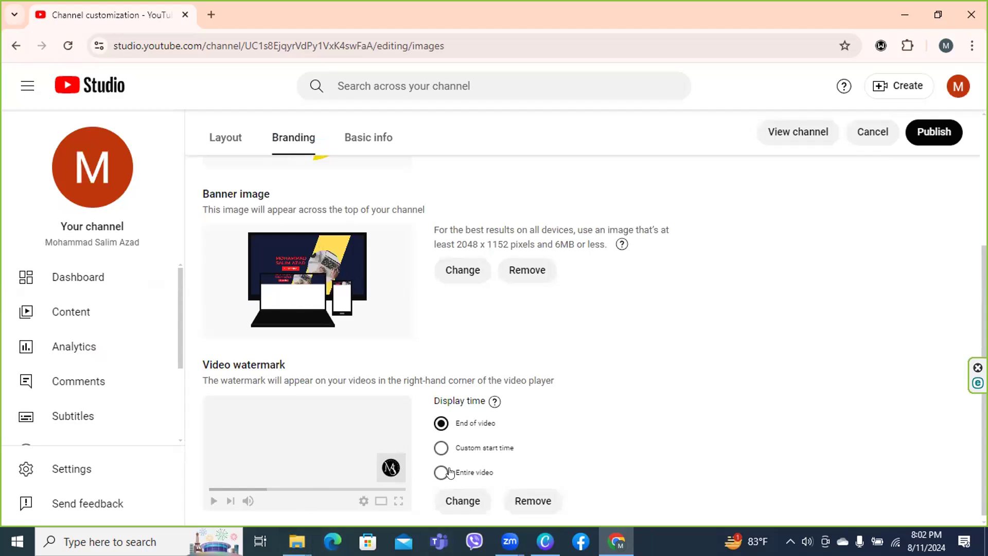
click(939, 132)
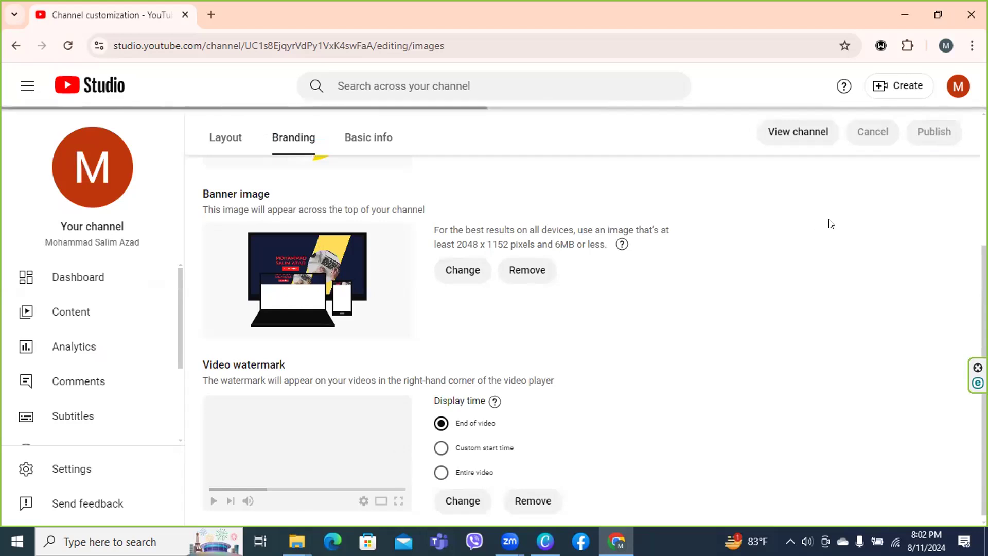
Show the channel's Basic info Name and Description fields, then open a new Chrome tab
click(370, 144)
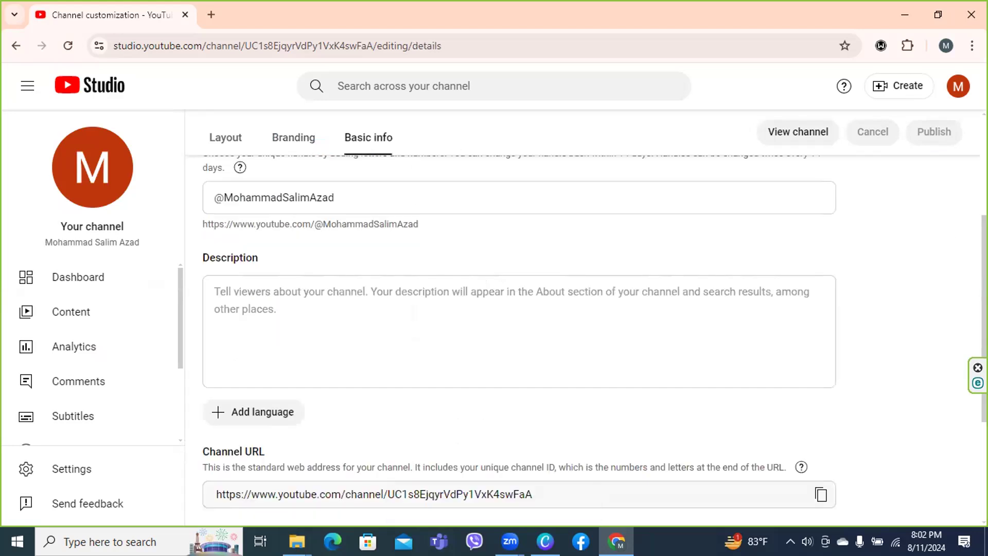
scroll(514, 335, up, 4)
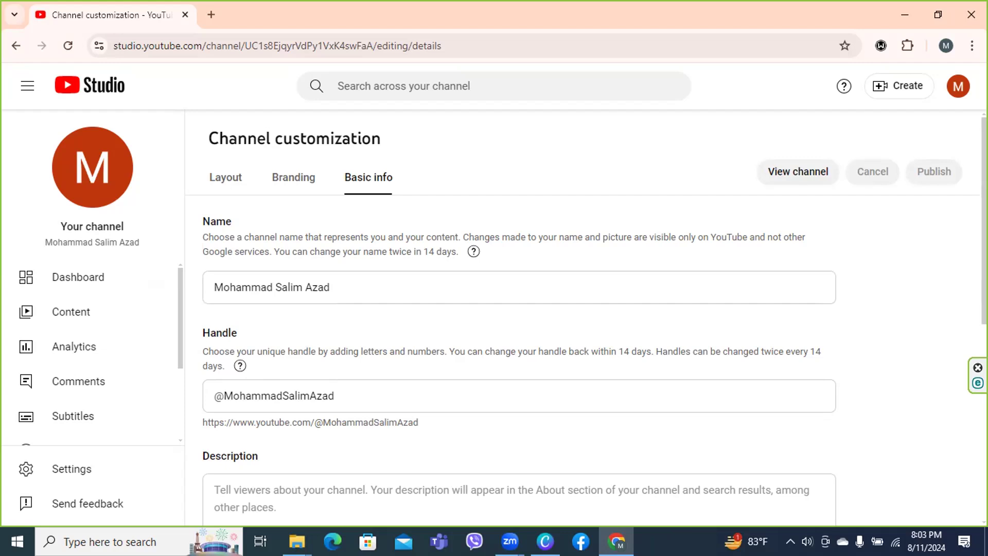
scroll(859, 368, down, 3)
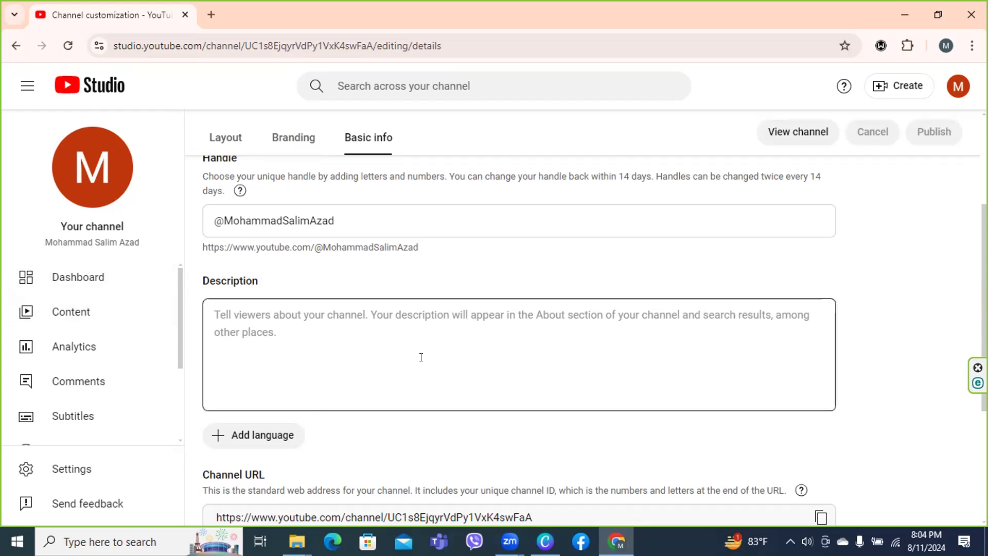
click(211, 15)
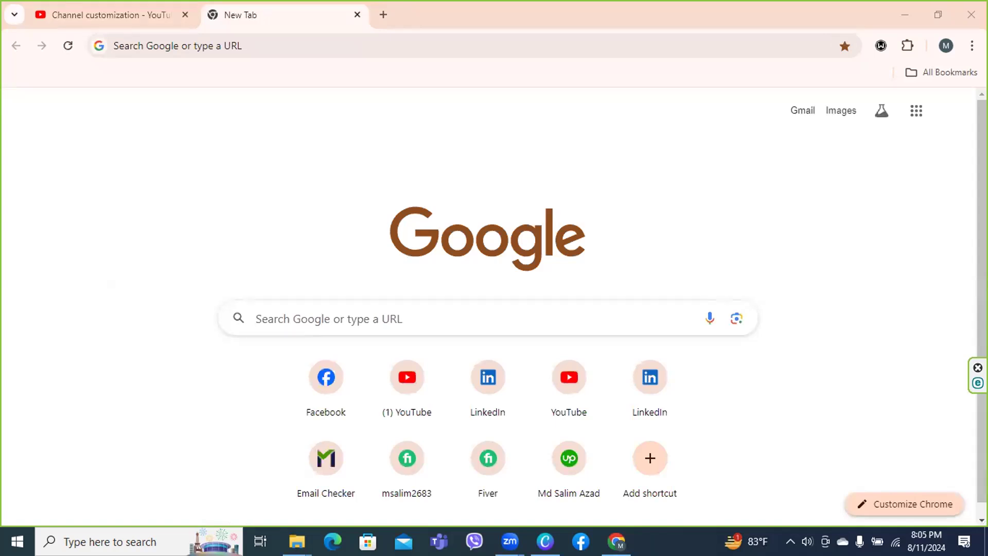
Minimize Chrome and Canva, relaunch Chrome with the user's profile, and maximize its window
scroll(488, 306, down, 1)
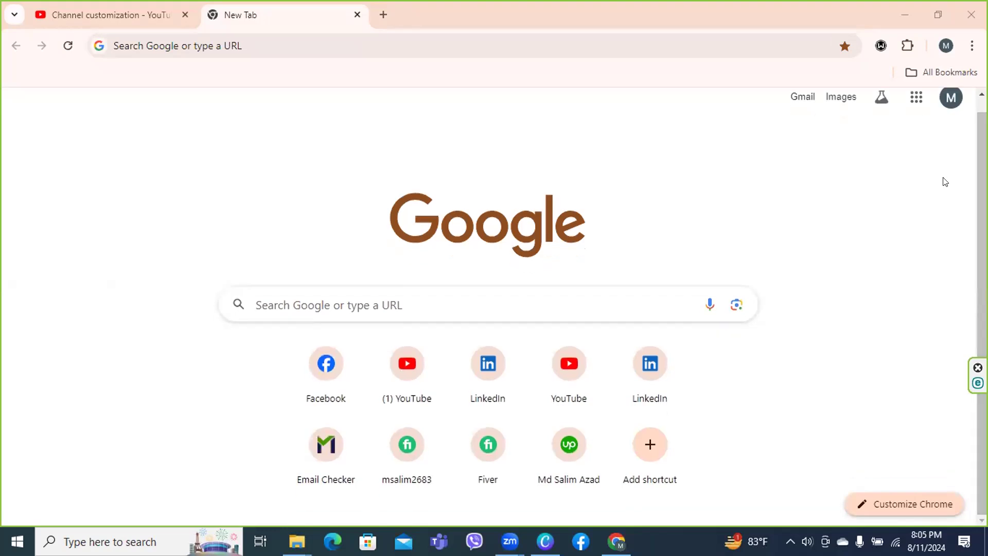
click(770, 198)
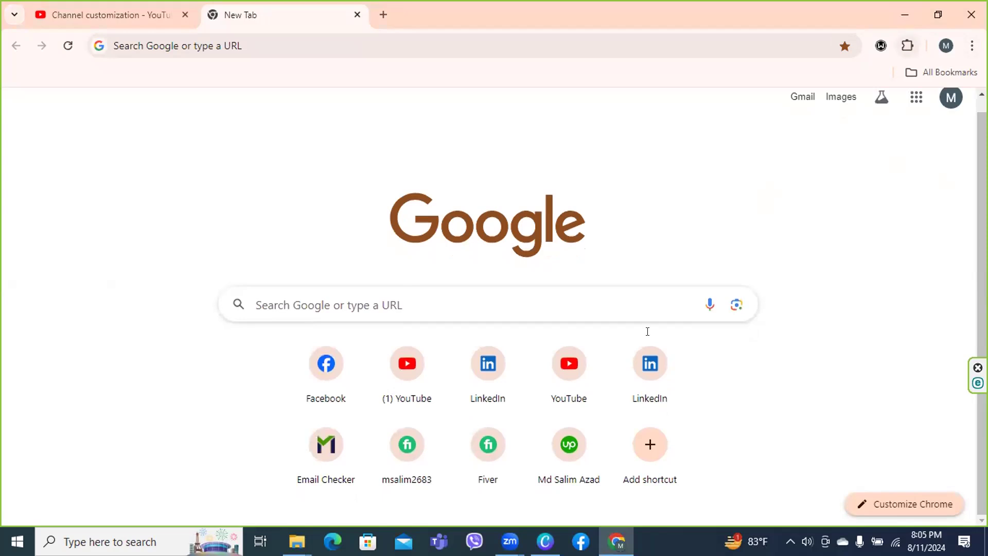
click(905, 14)
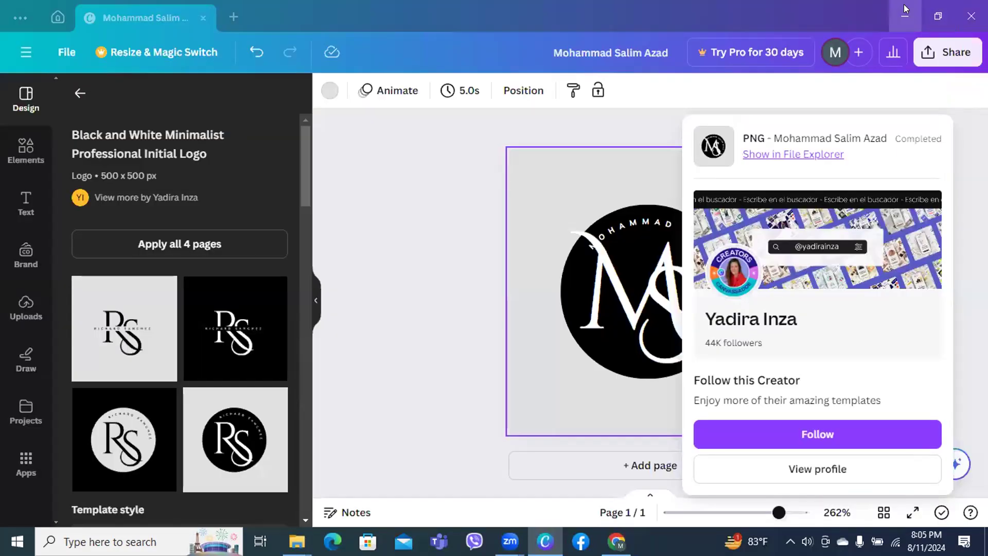
click(902, 13)
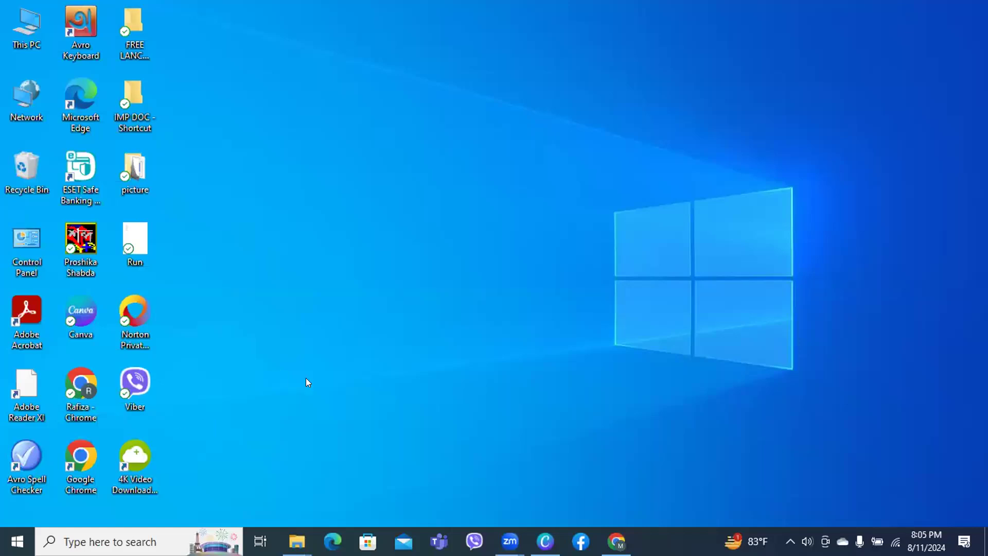
double_click(86, 447)
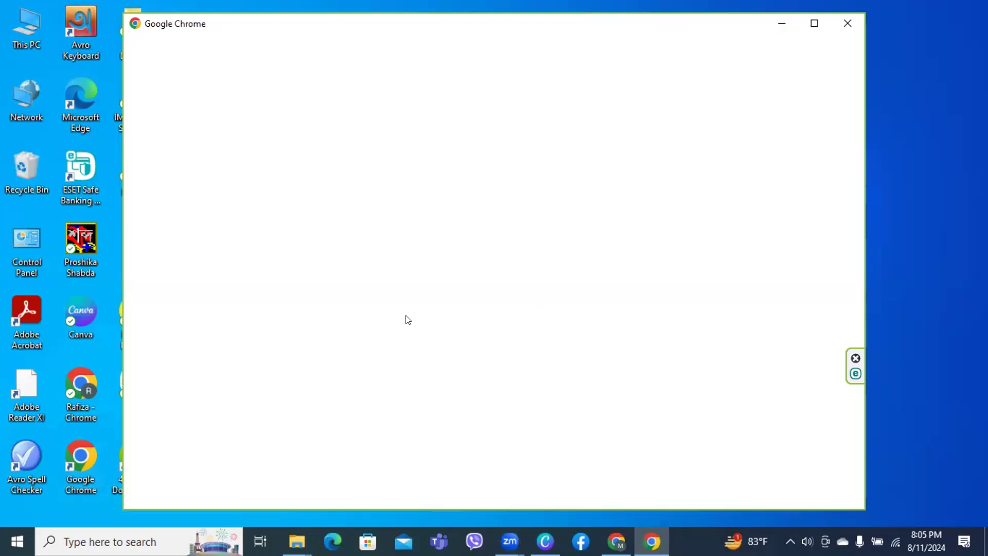
click(414, 317)
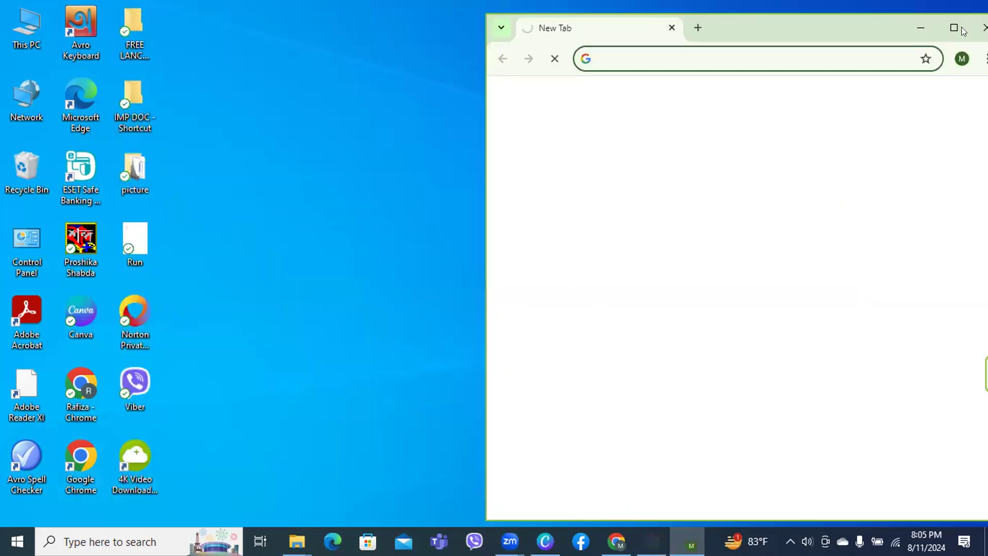
click(953, 25)
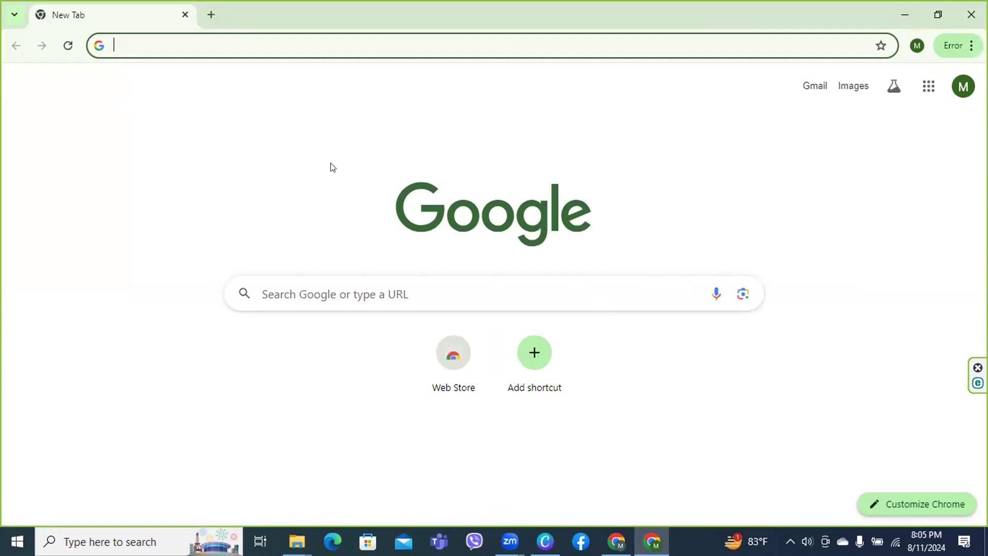
Load openai.com/chatgpt from the address bar suggestion and start a new ChatGPT chat
text(chatgpt.com/?model=gpt-4o)
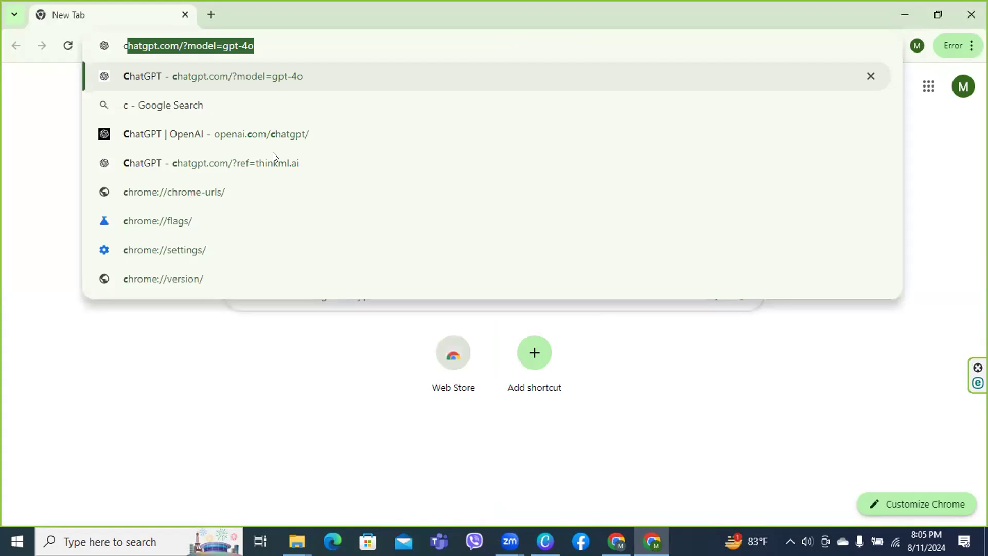
key(Down)
key(Down)
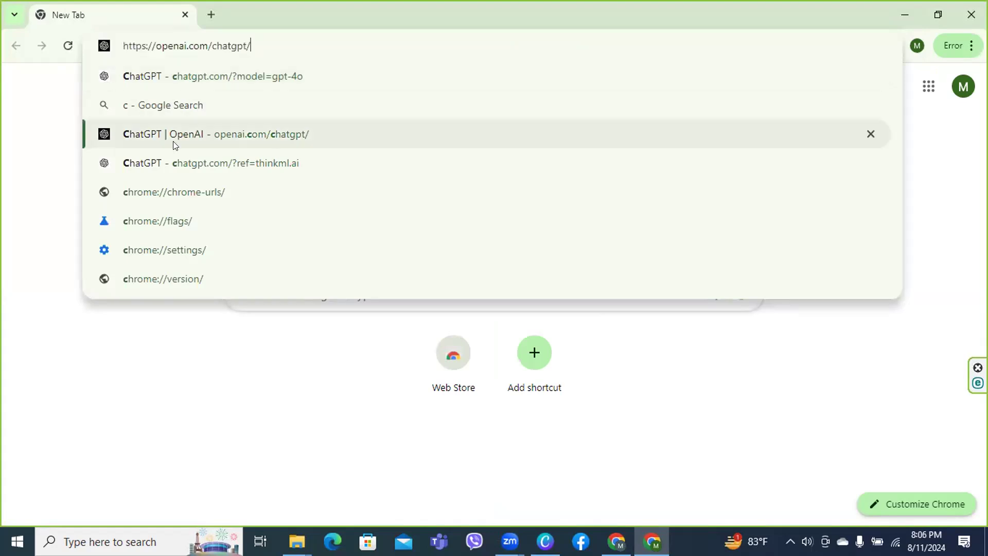
key(Return)
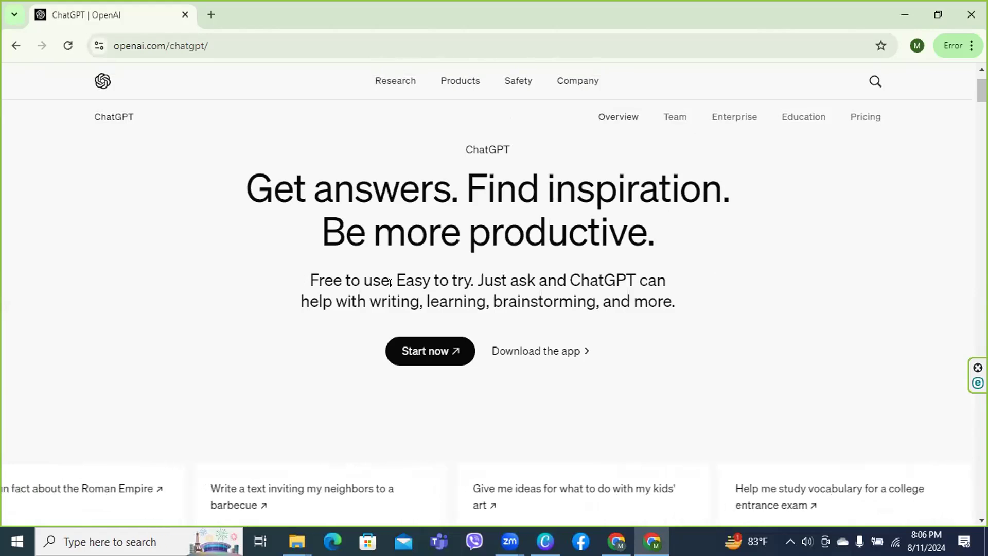
click(422, 344)
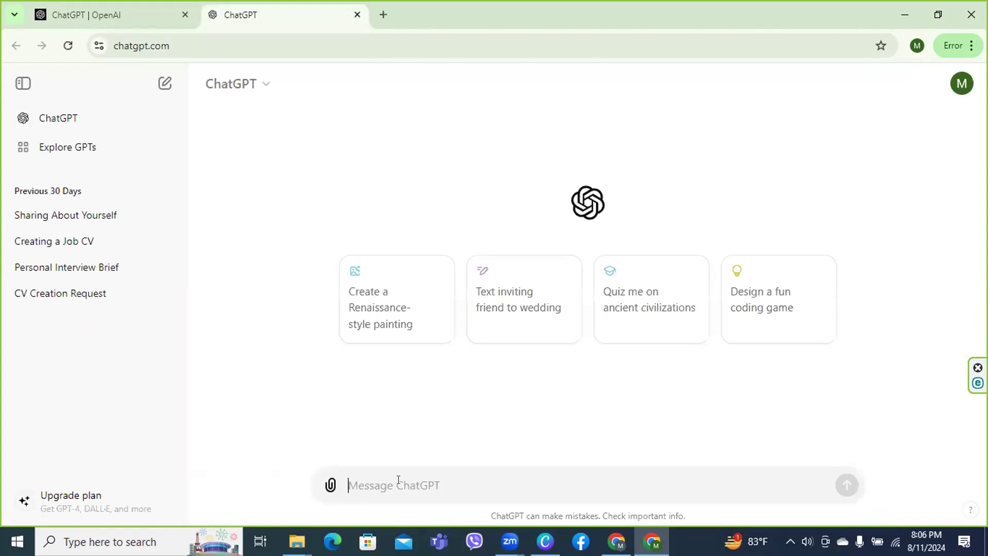
Type 'write a description' in the prompt, correcting 'descripticn' with spell-check
text(wri)
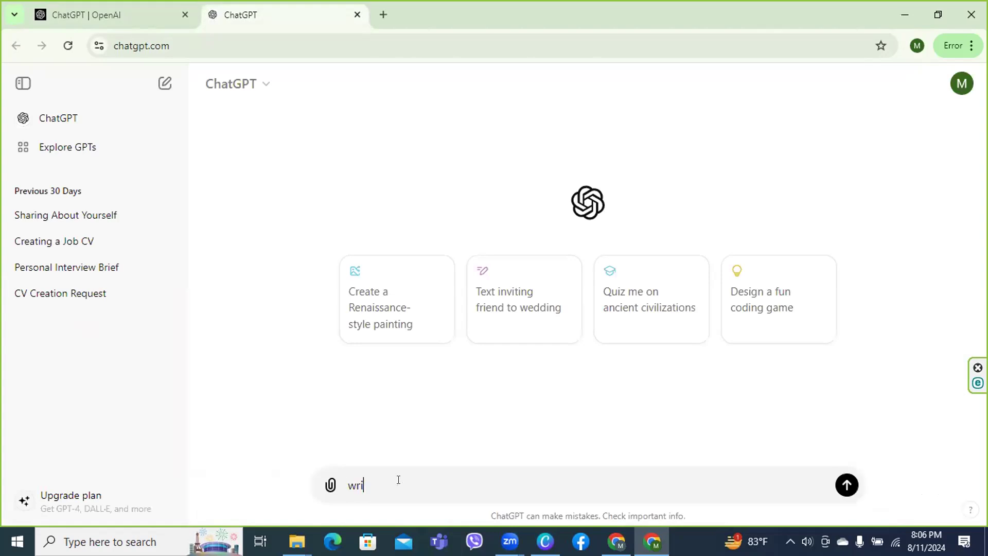
text(te a des)
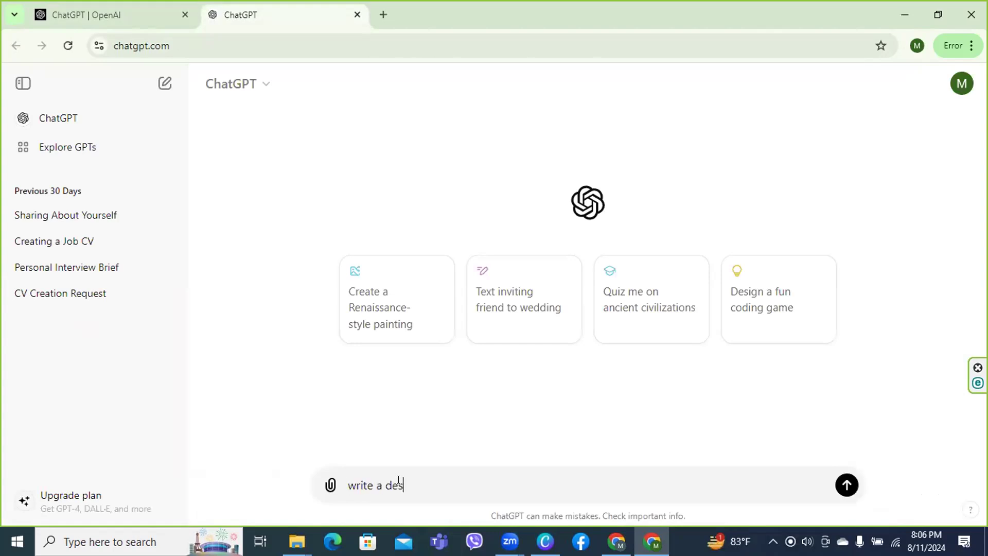
text(c)
text(ri)
text(p)
text(ti)
text(o)
text(n)
key(BackSpace)
key(BackSpace)
text(cn)
text(ca a)
key(BackSpace)
key(BackSpace)
key(BackSpace)
key(BackSpace)
text(cn)
right_click(429, 484)
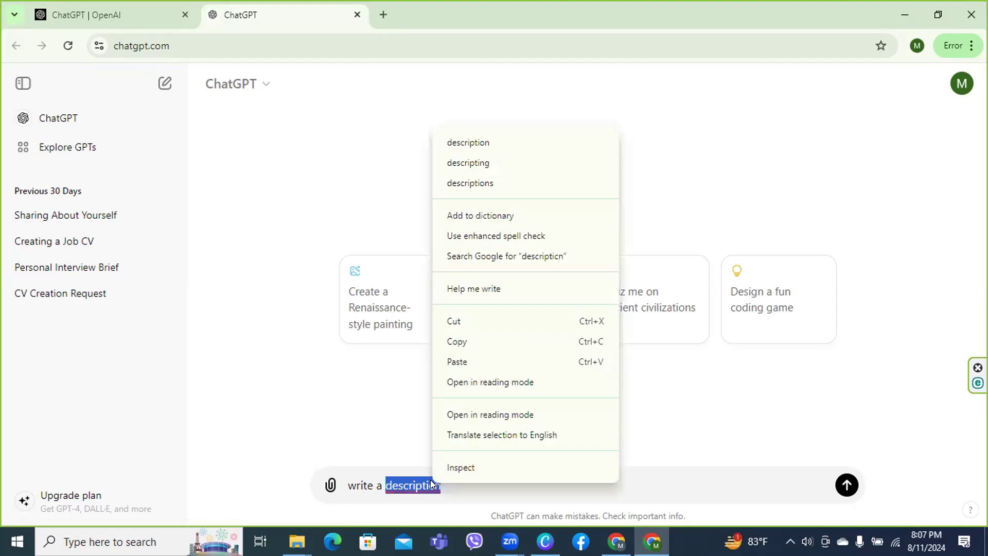
click(465, 144)
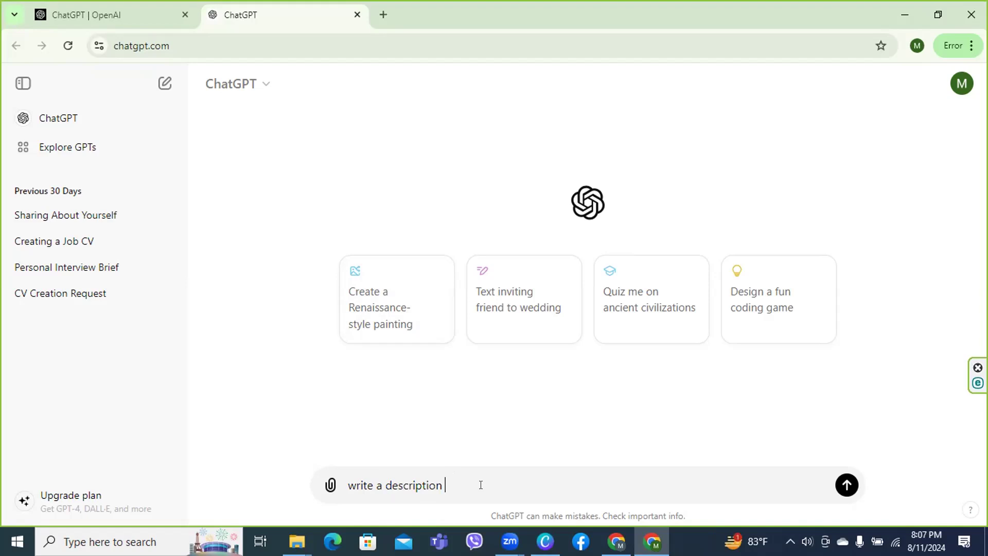
Add 'about digital marketing tutorial' to the prompt, correcting 'abcut' to 'about'
text(a)
text(bo)
text(ut)
right_click(456, 485)
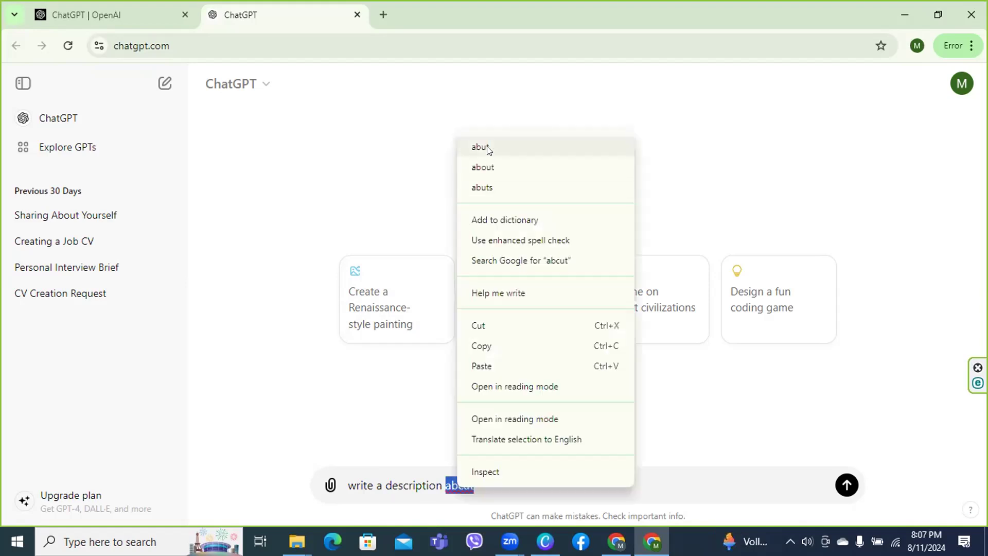
click(483, 168)
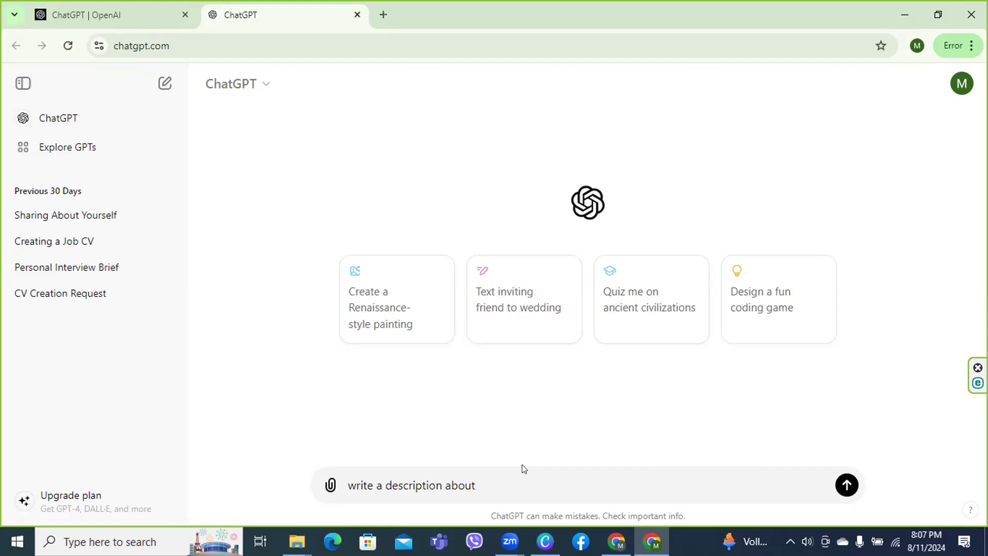
text(digital marketing tuto)
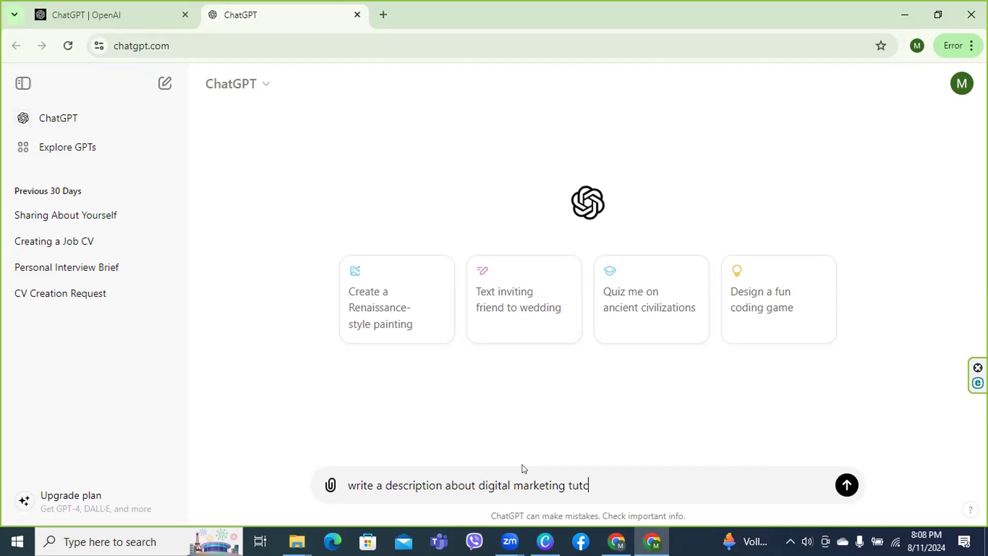
text(ria)
text(l)
text( yo)
text(ut)
key(BackSpace)
key(BackSpace)
key(BackSpace)
key(BackSpace)
Finish the prompt naming the YouTube channel and its owner, fixing 'tutcrial' and 'ycutube' typos
text(related ycutube channel)
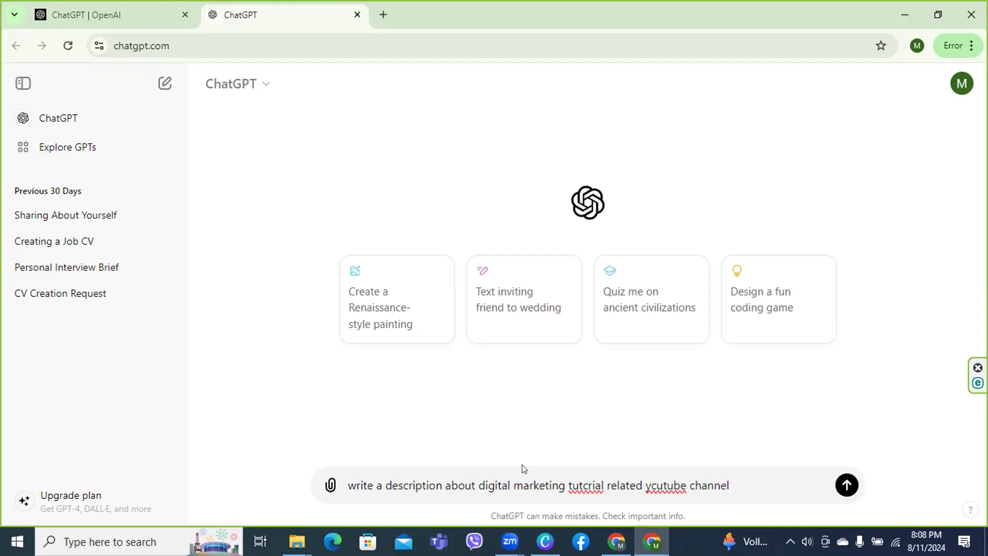
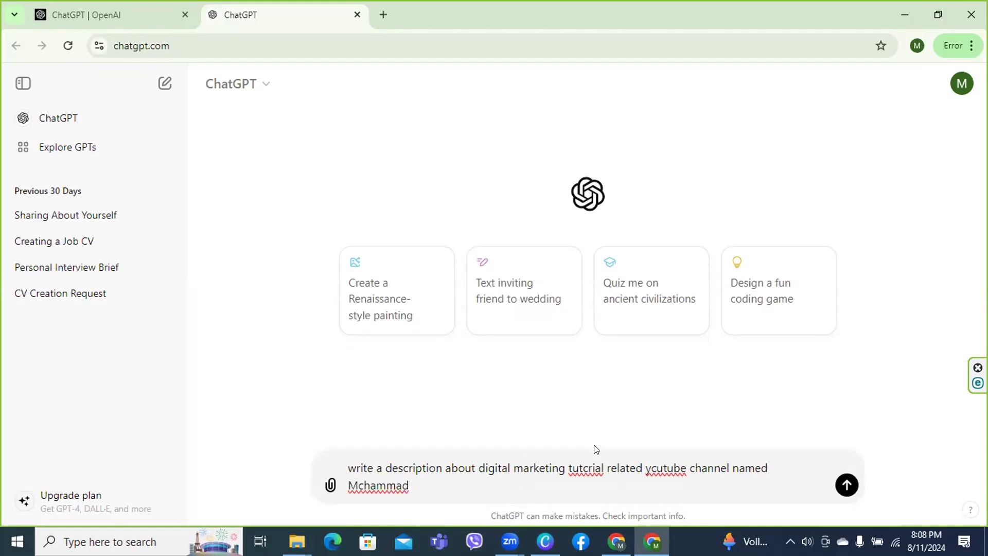
right_click(575, 468)
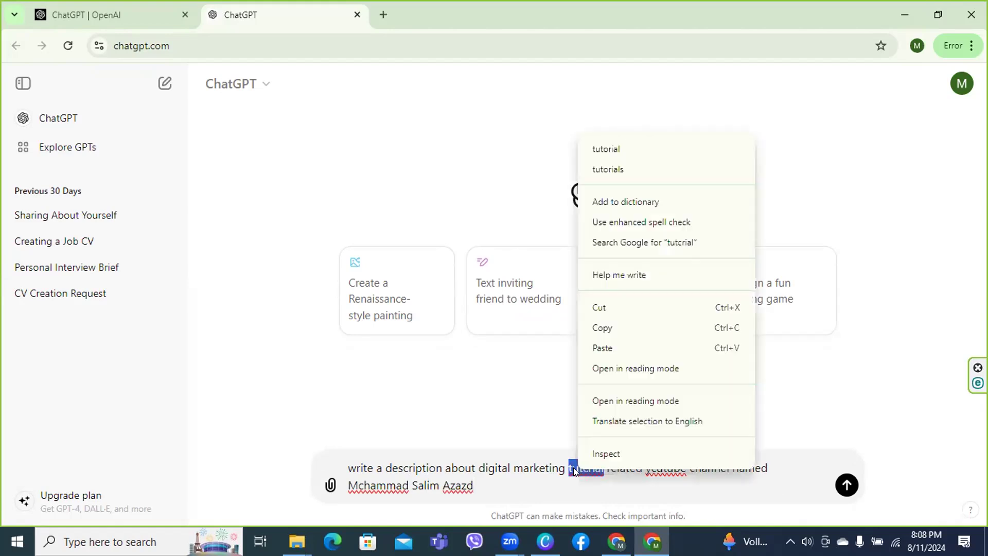
click(601, 154)
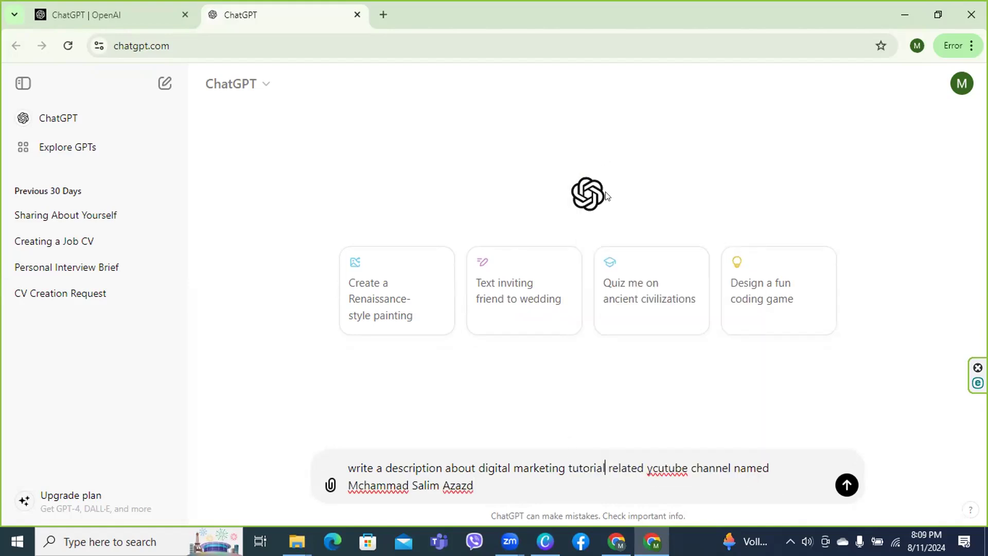
right_click(666, 462)
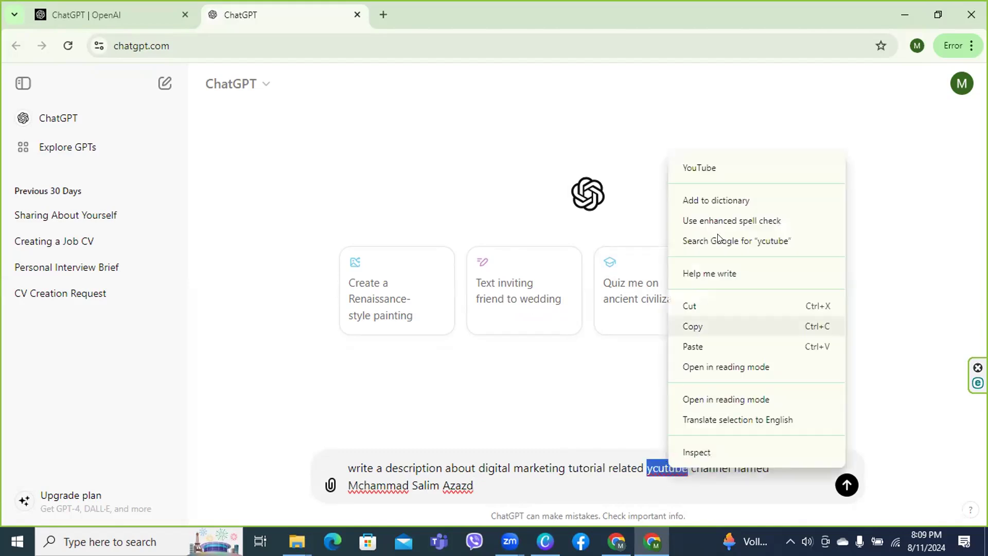
click(718, 167)
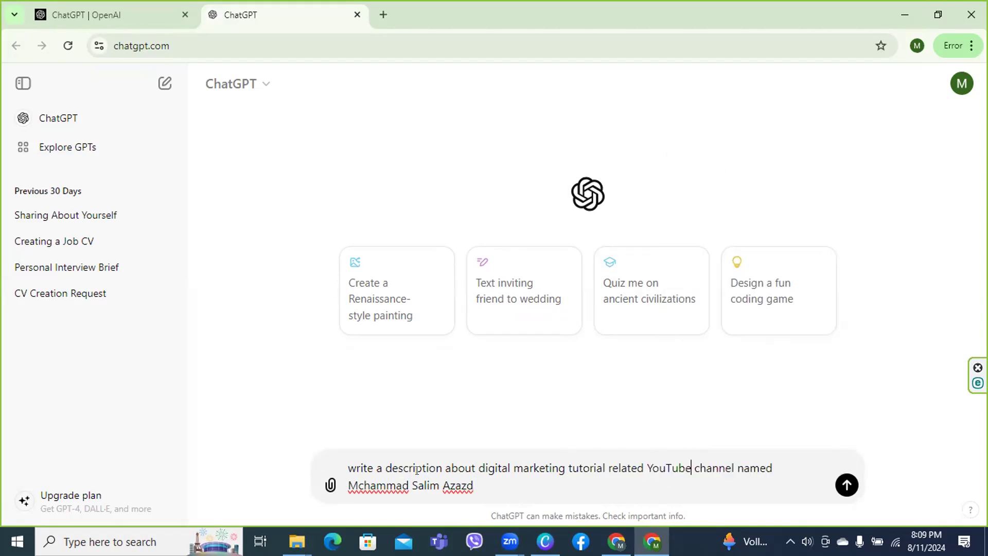
right_click(382, 487)
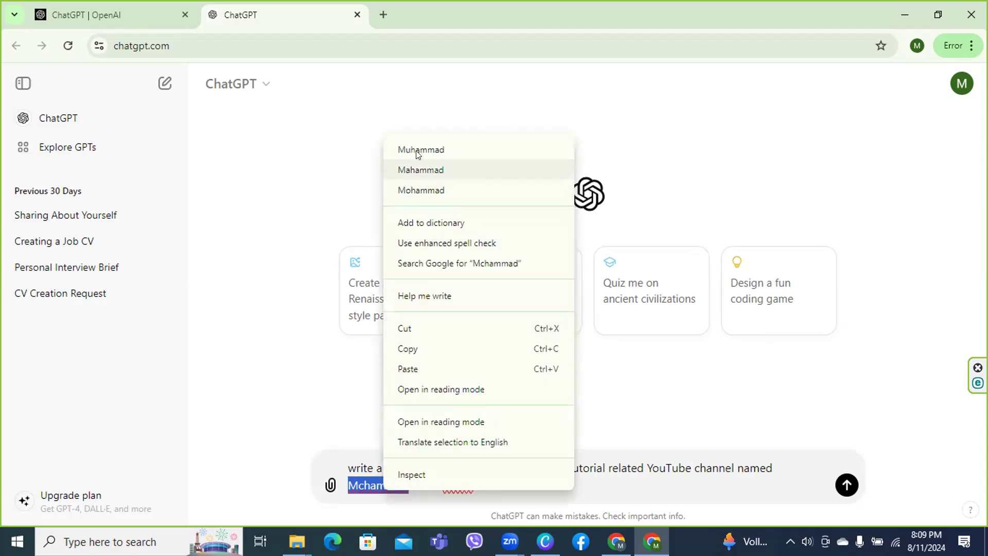
click(407, 191)
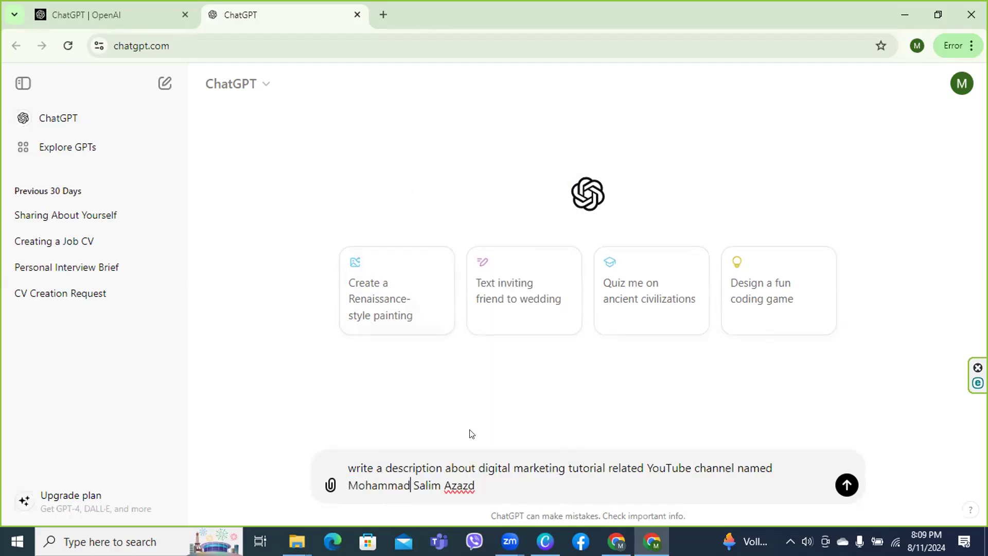
right_click(458, 487)
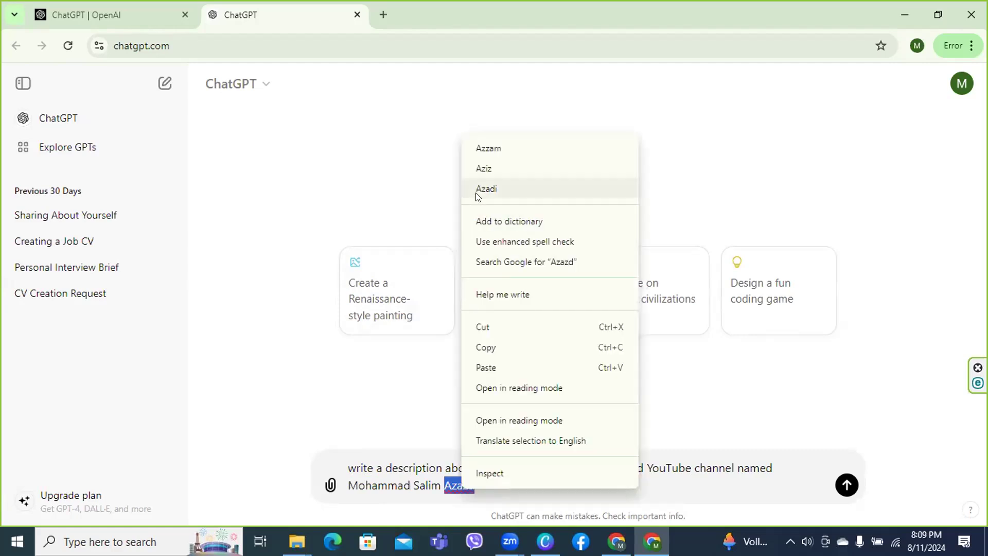
click(460, 507)
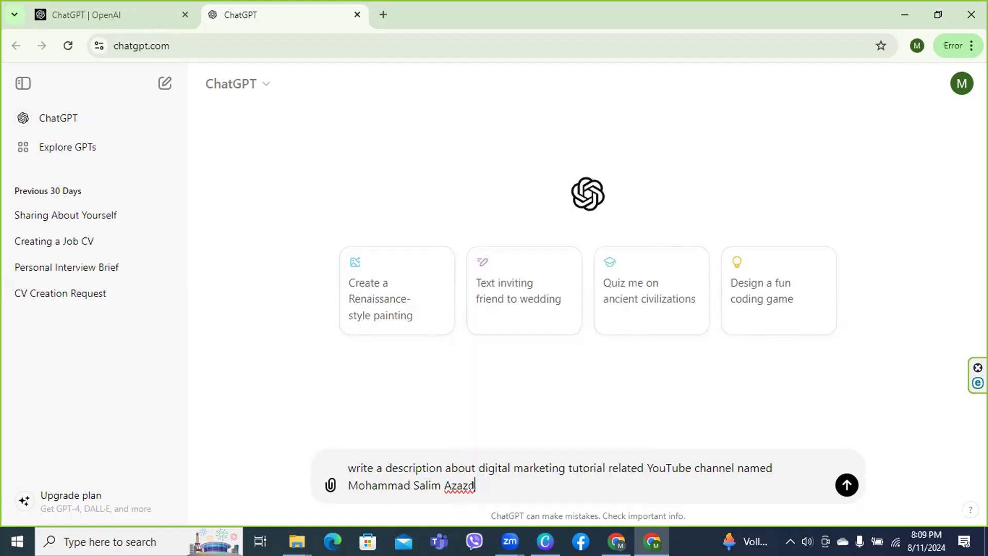
key(BackSpace)
key(BackSpace)
Add 'within 1000 characters', send the prompt, and copy ChatGPT's description reply
text(d)
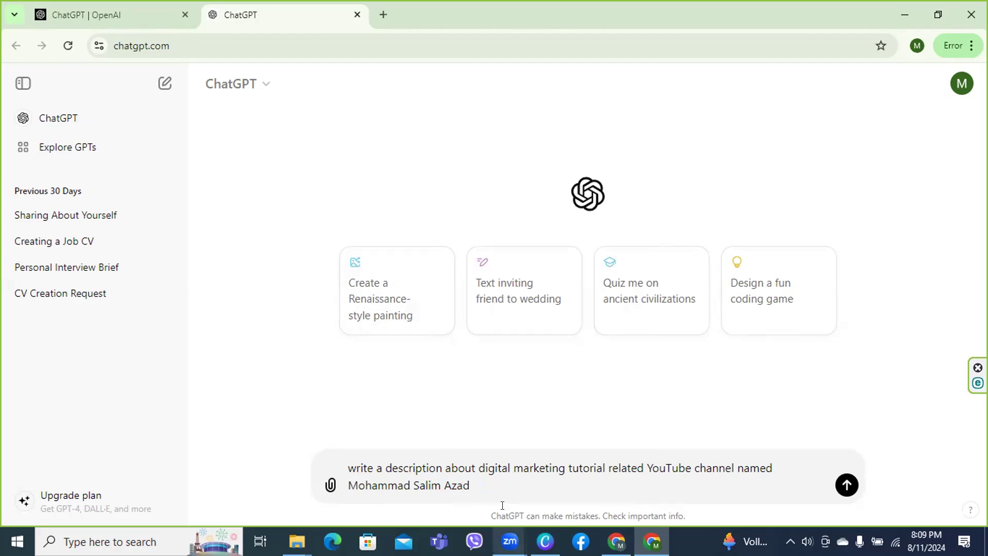
text( within 1000 ch)
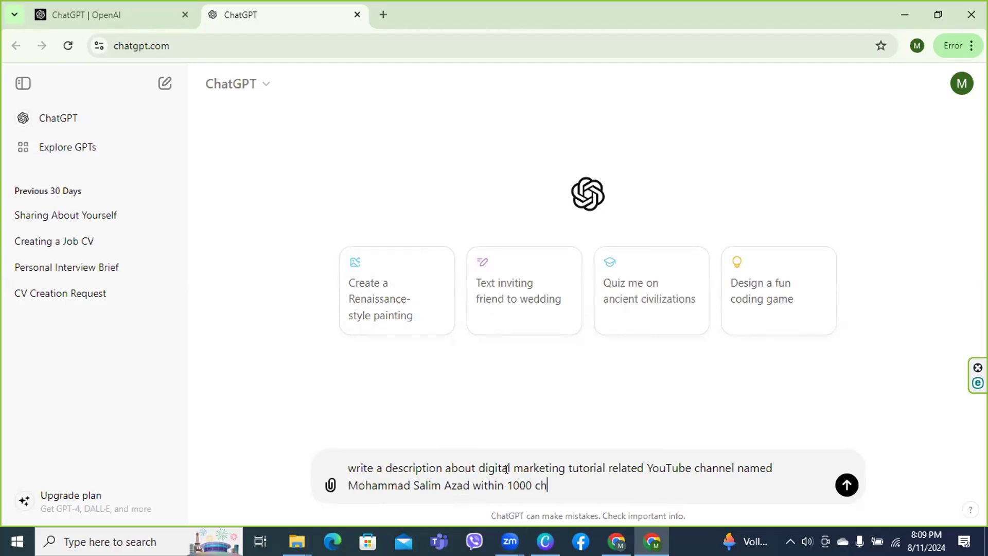
text(aracters)
click(842, 493)
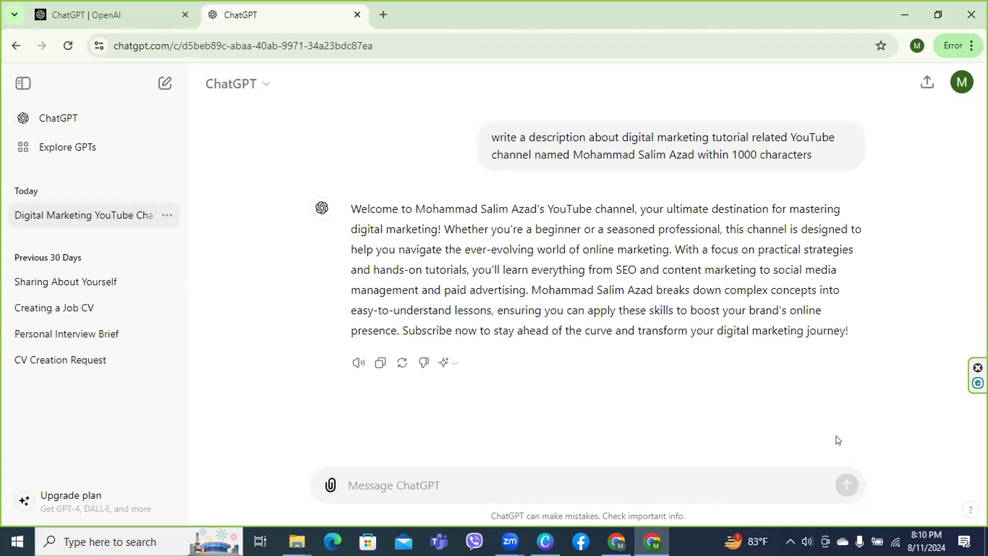
click(375, 365)
key(alt+Tab)
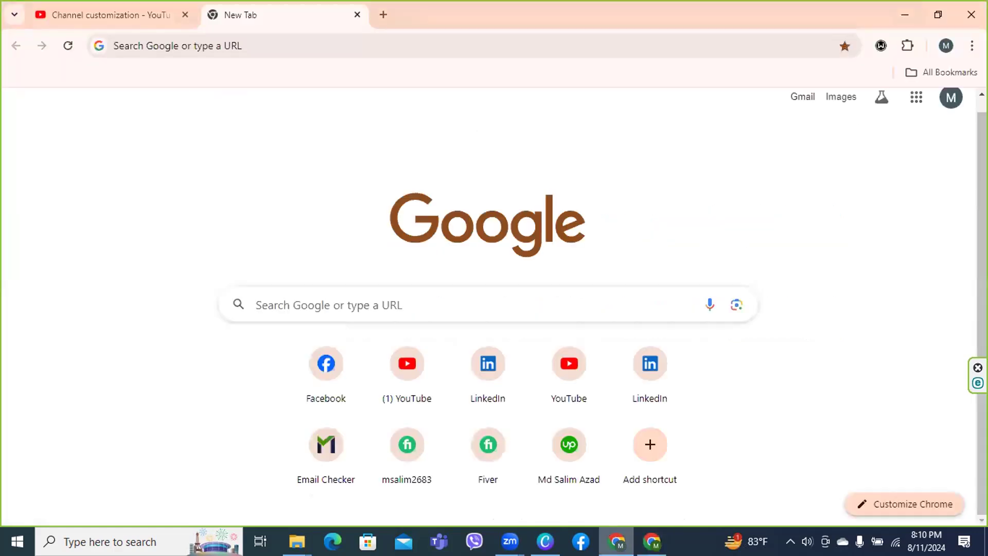
Paste ChatGPT's digital marketing text into the channel Description, filling 662 of 1000 characters
click(102, 16)
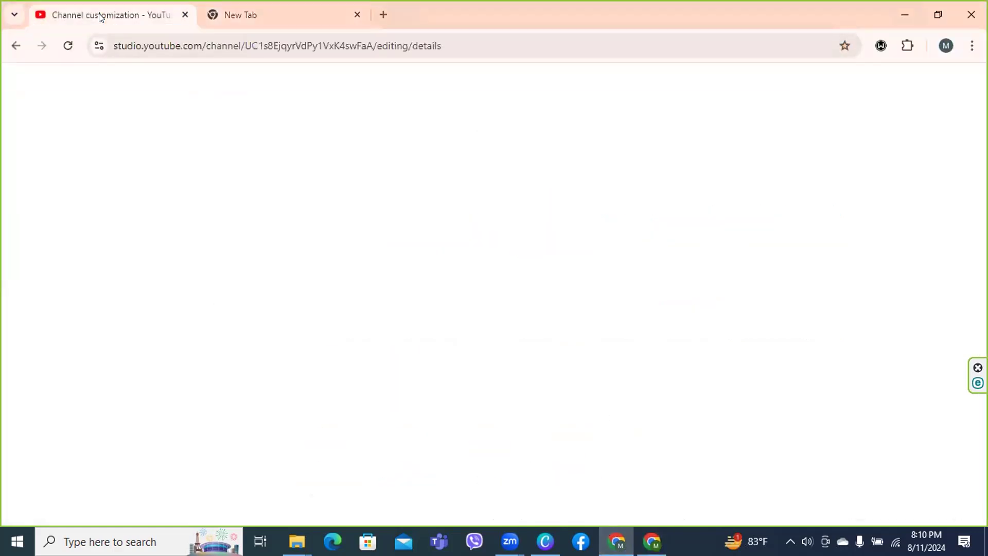
click(239, 318)
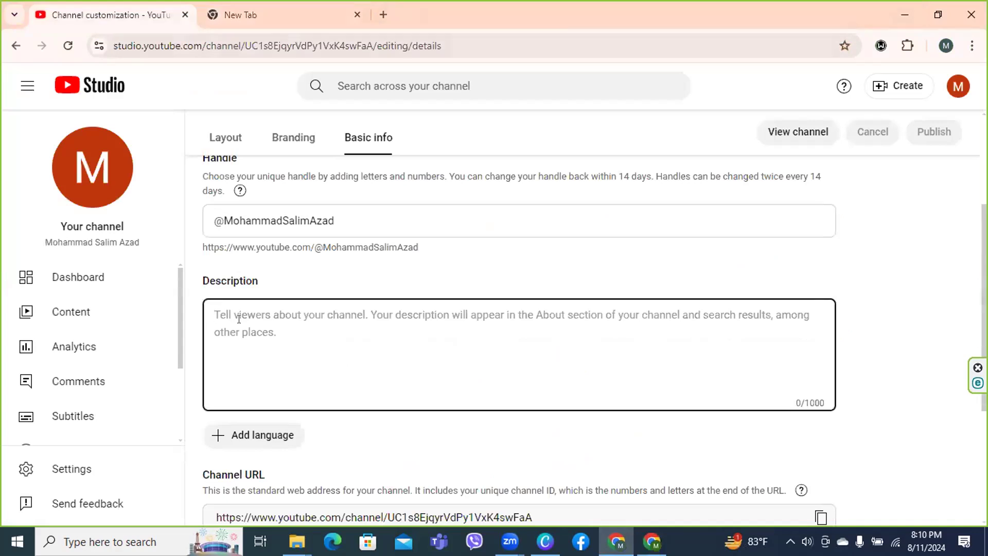
key(ctrl+v)
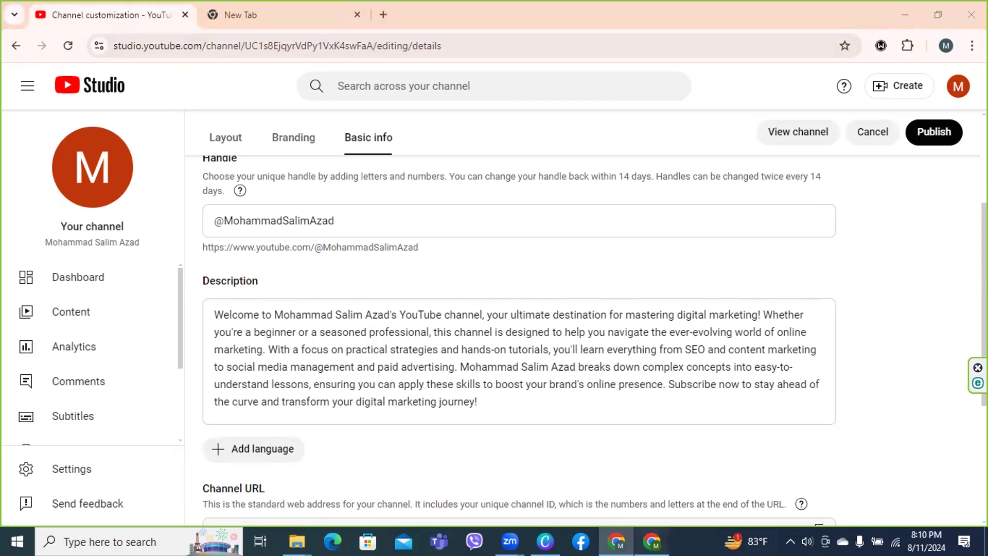
click(651, 541)
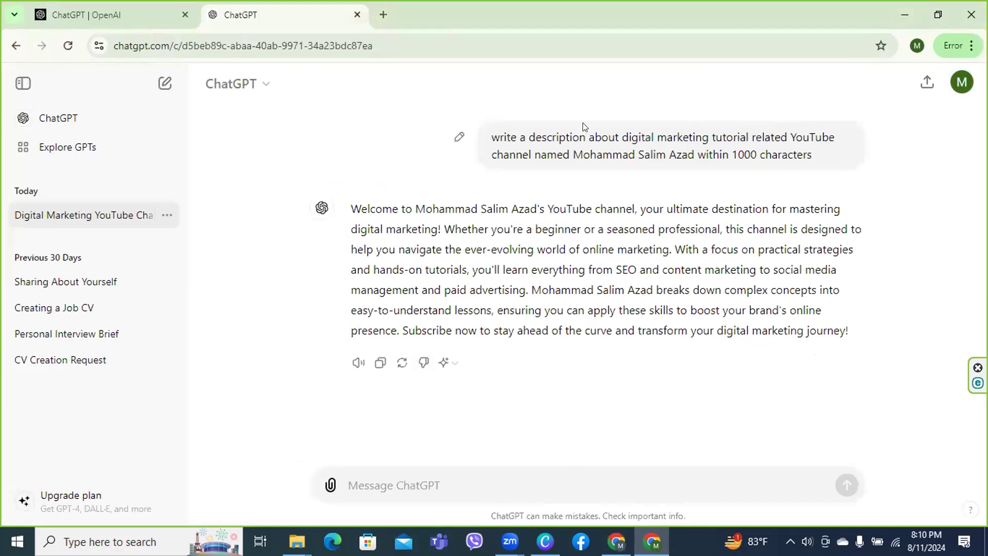
Edit the prompt to ask 'with searchable keywords' and resend it for a keyword-rich description
scroll(452, 131, down, 2)
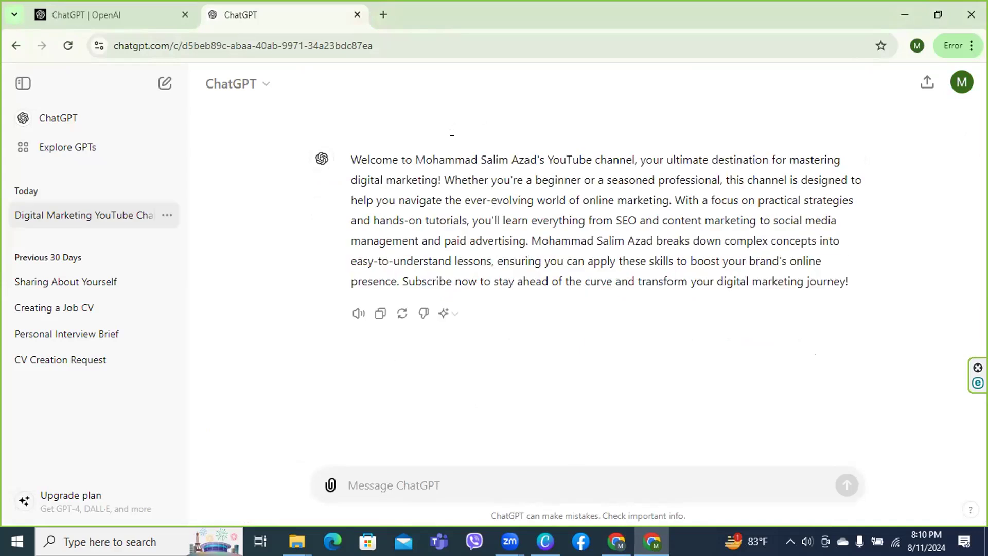
scroll(452, 132, up, 2)
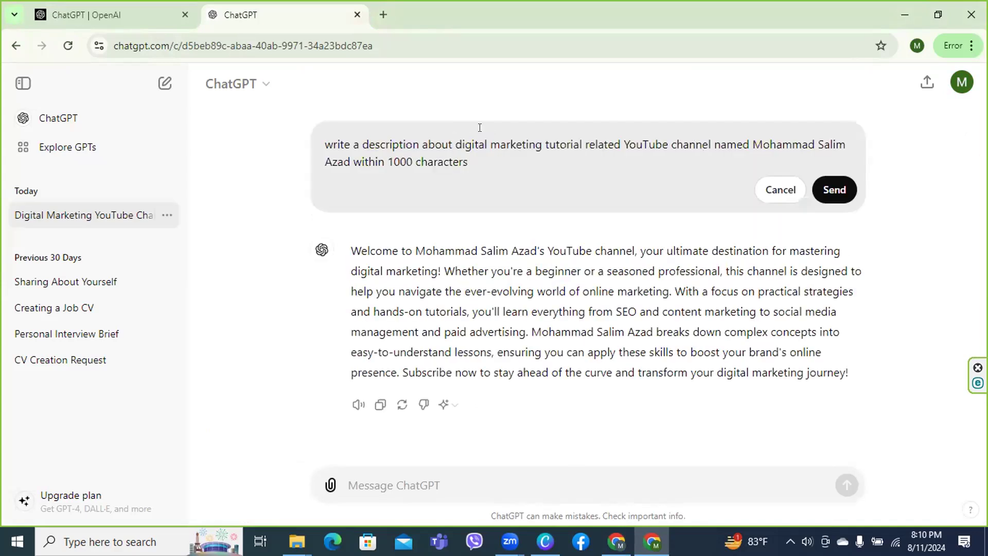
click(422, 145)
text(with searc)
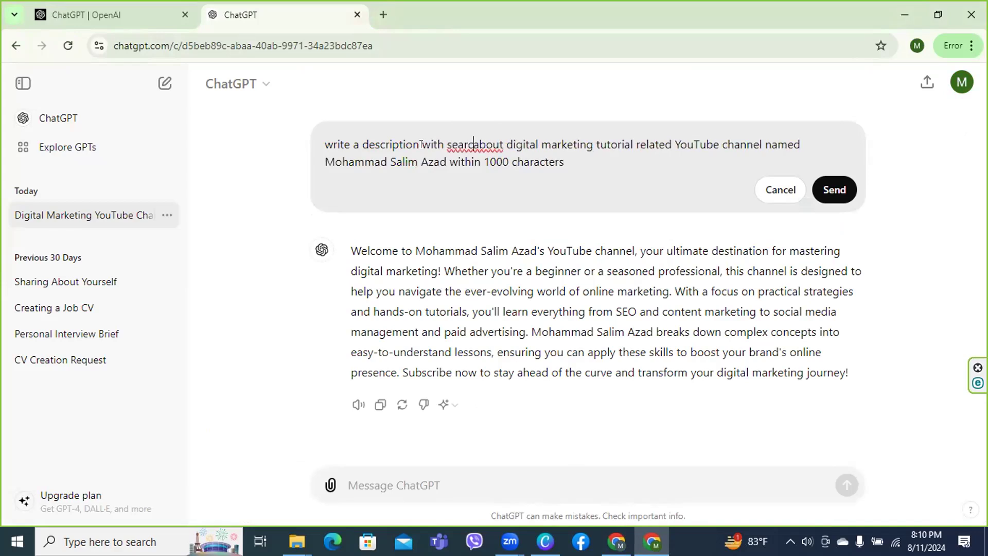
text(hable)
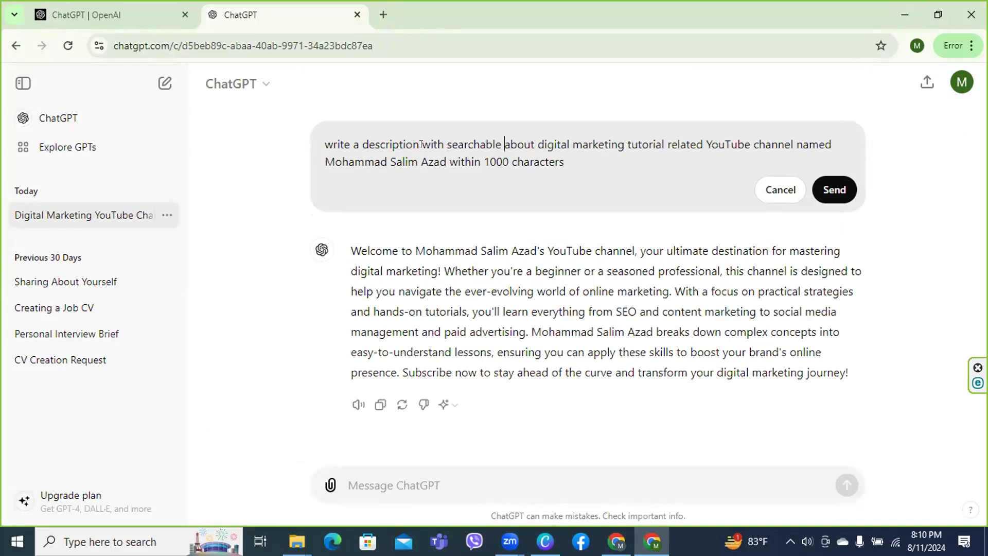
text( key wo)
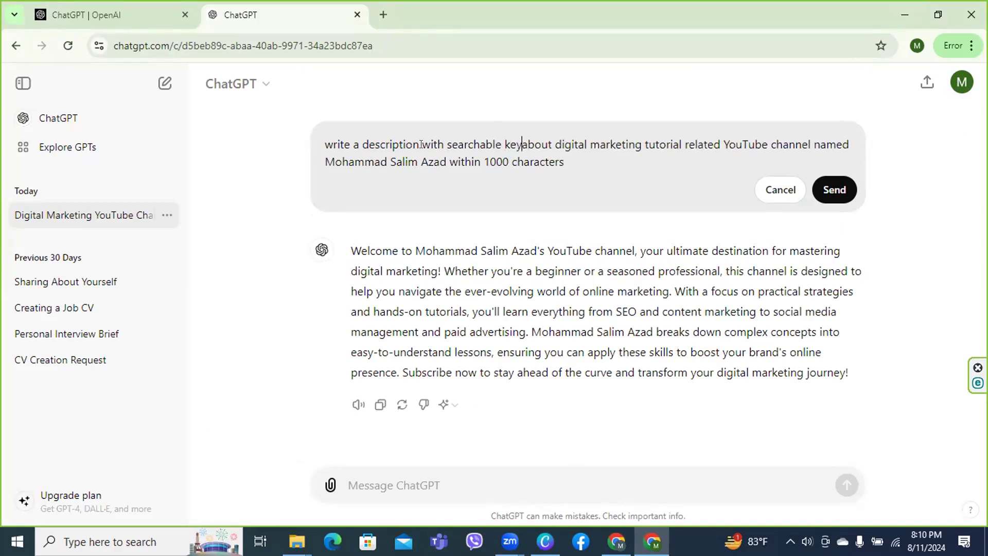
text(rds)
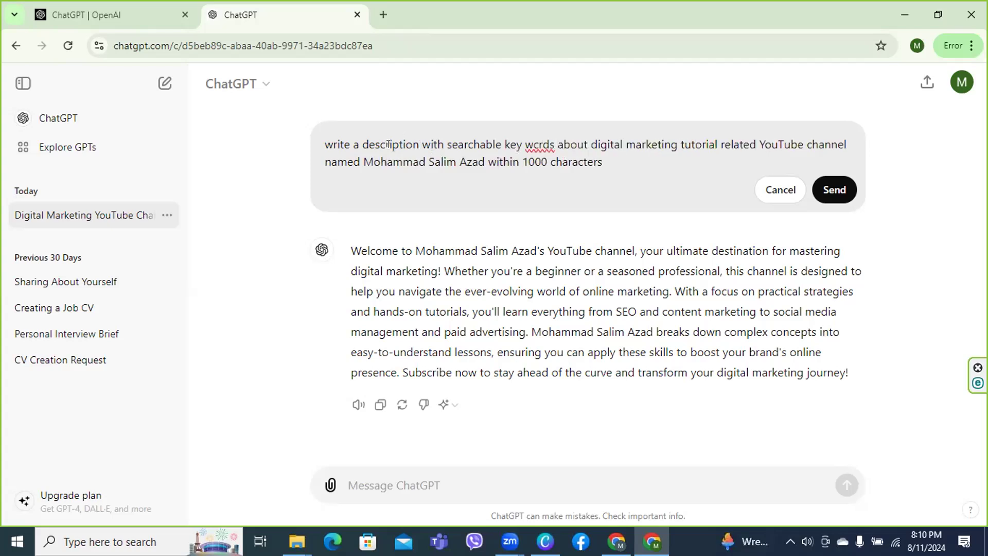
right_click(532, 146)
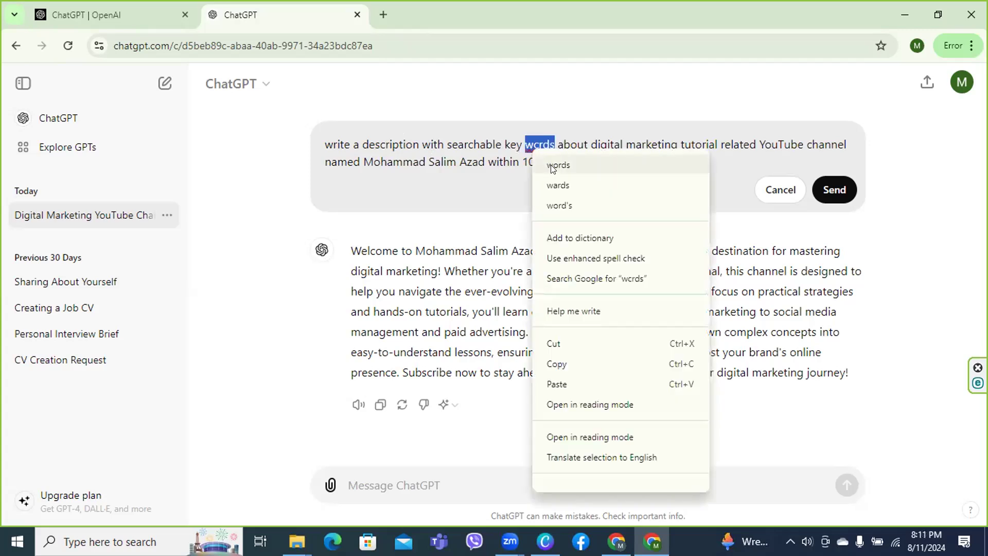
click(552, 165)
click(522, 136)
key(BackSpace)
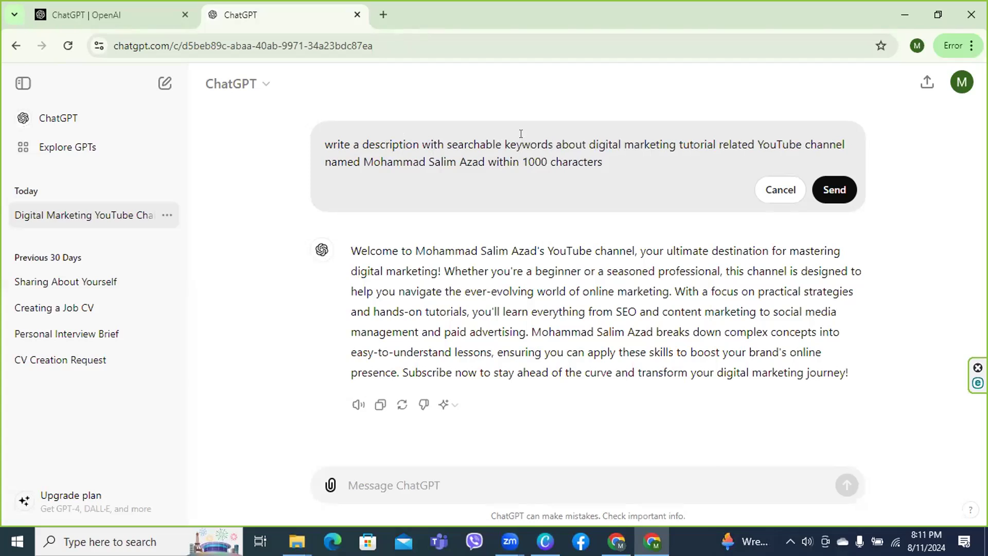
click(835, 191)
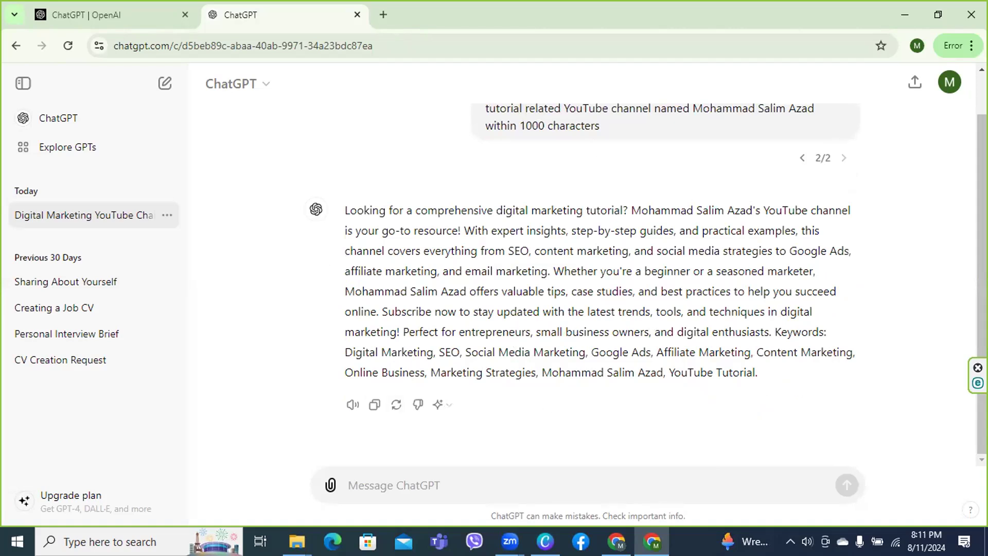
key(alt+Tab)
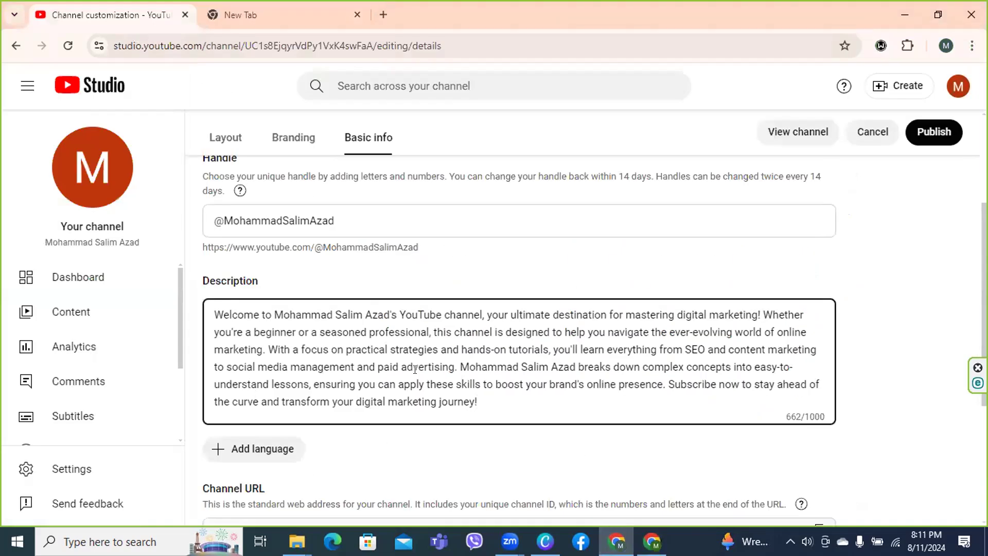
Publish the 662-character description and open the Channel translation dialog via Add language
click(924, 134)
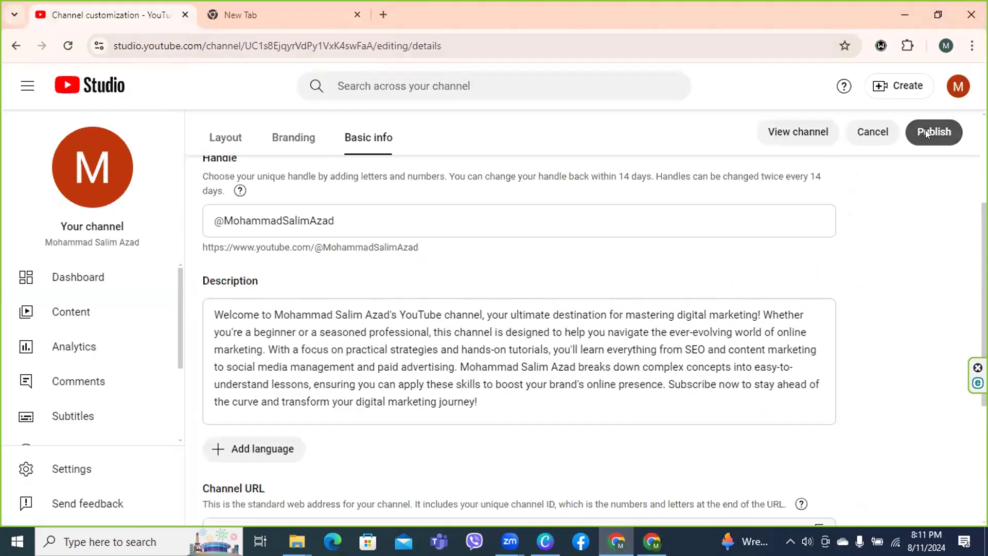
click(924, 133)
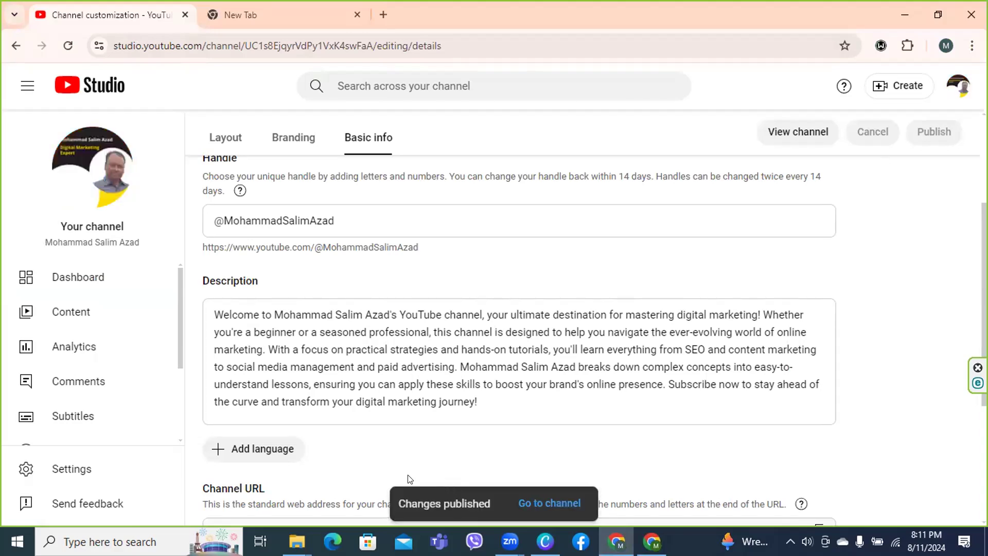
click(241, 457)
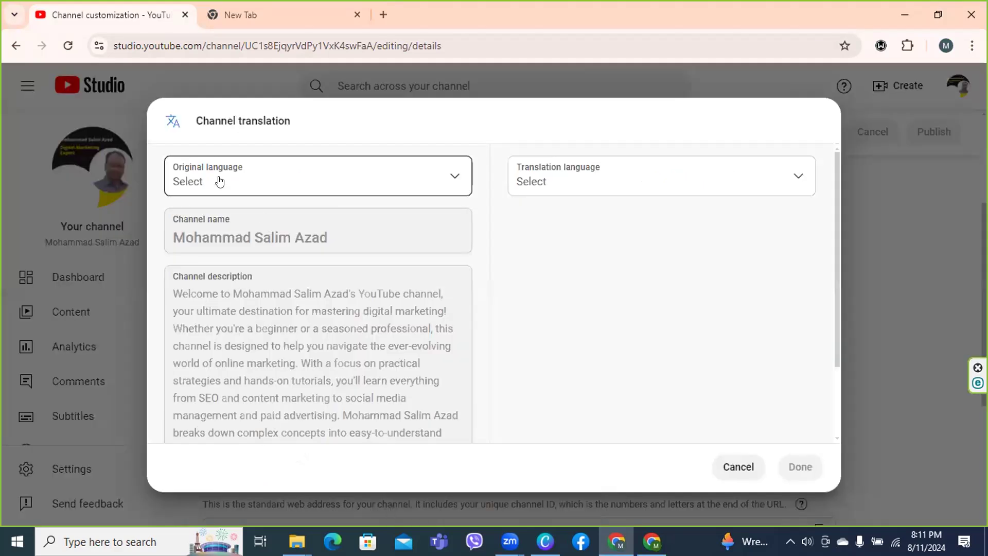
Set Bangla as the original language and English as the translation language
click(451, 178)
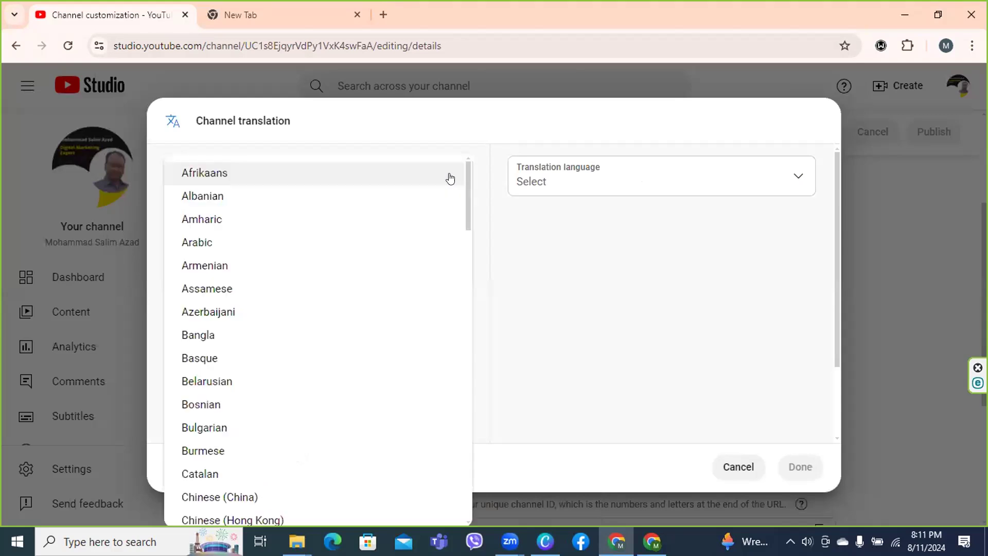
click(198, 335)
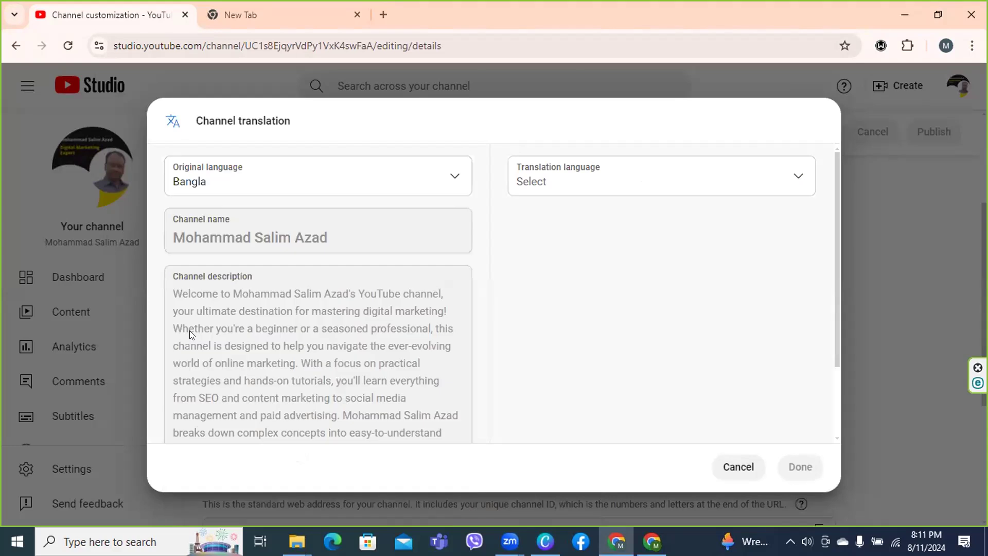
click(680, 184)
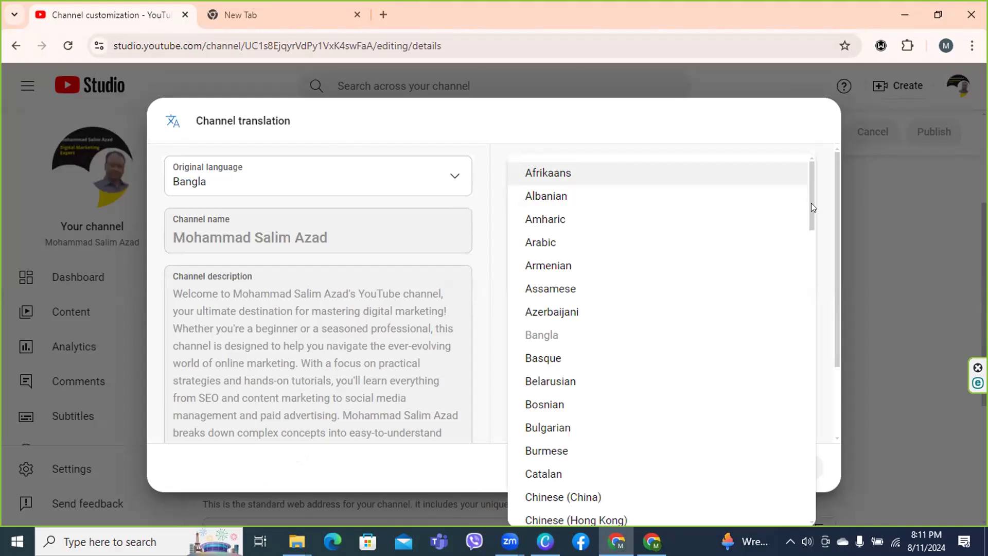
drag(808, 213, 806, 272)
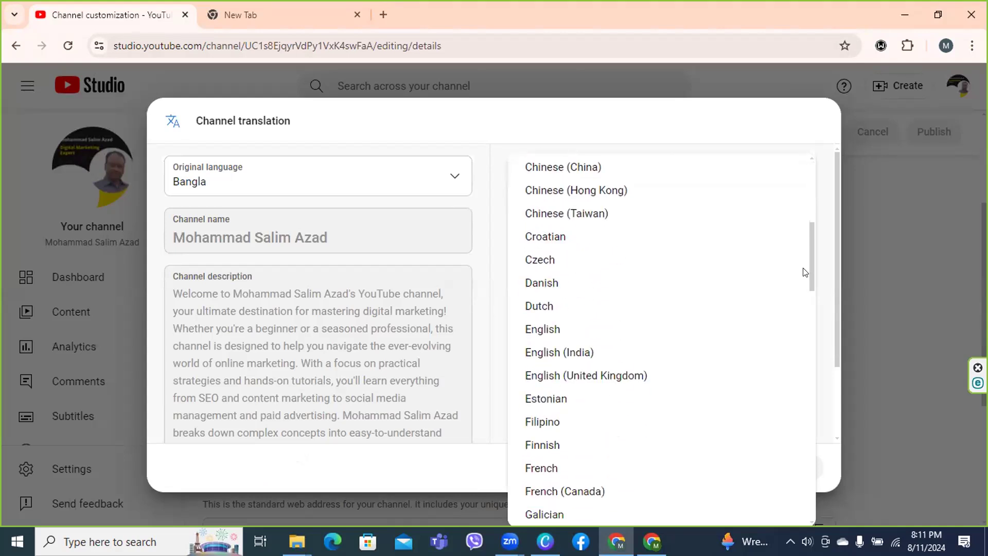
click(539, 329)
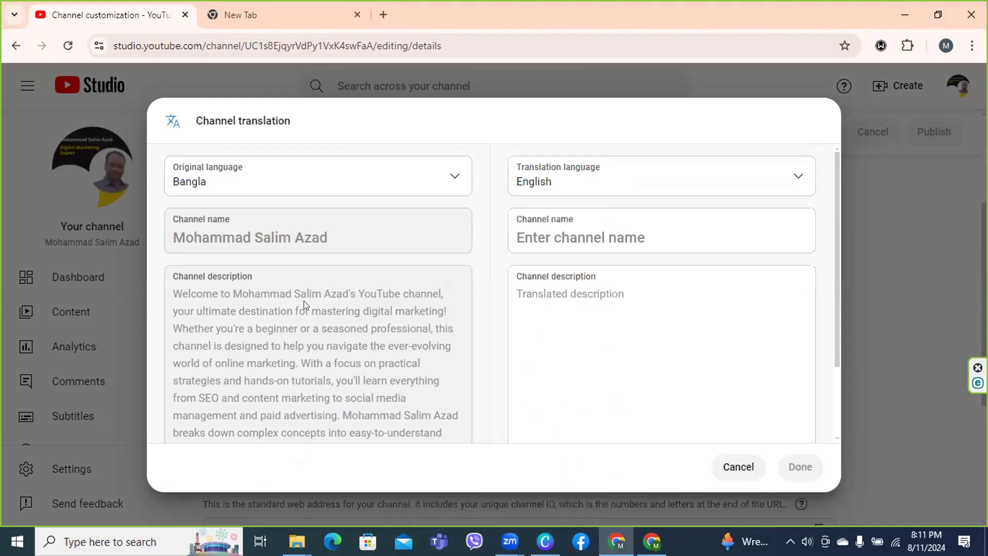
click(588, 228)
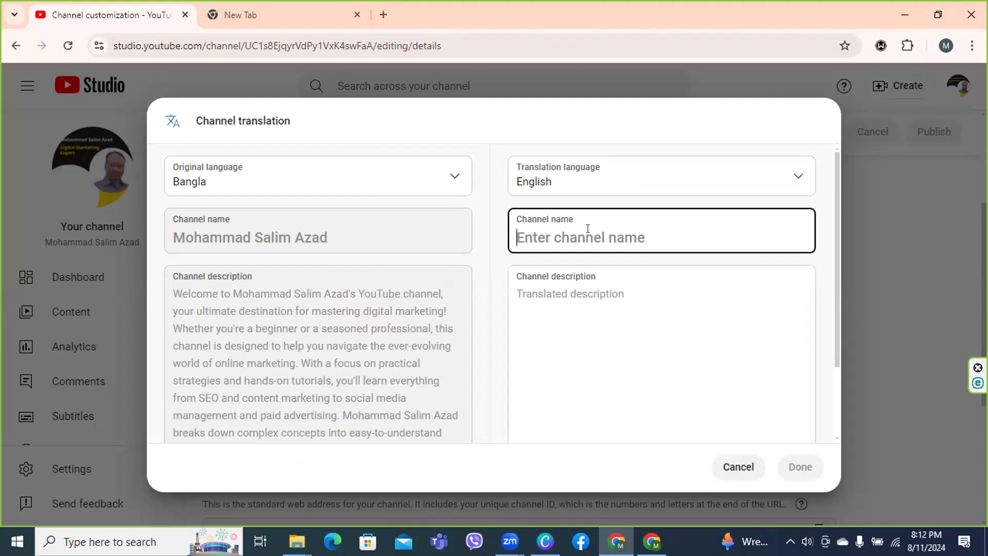
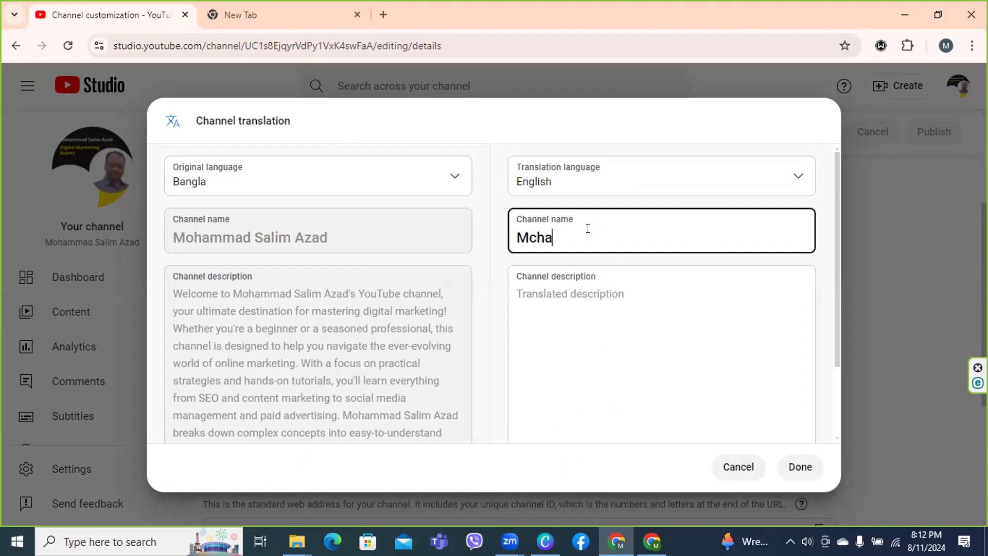
Enter the channel owner's name as the English channel name, fixing typos along the way
click(533, 237)
key(BackSpace)
text(co)
click(534, 239)
key(BackSpace)
click(631, 239)
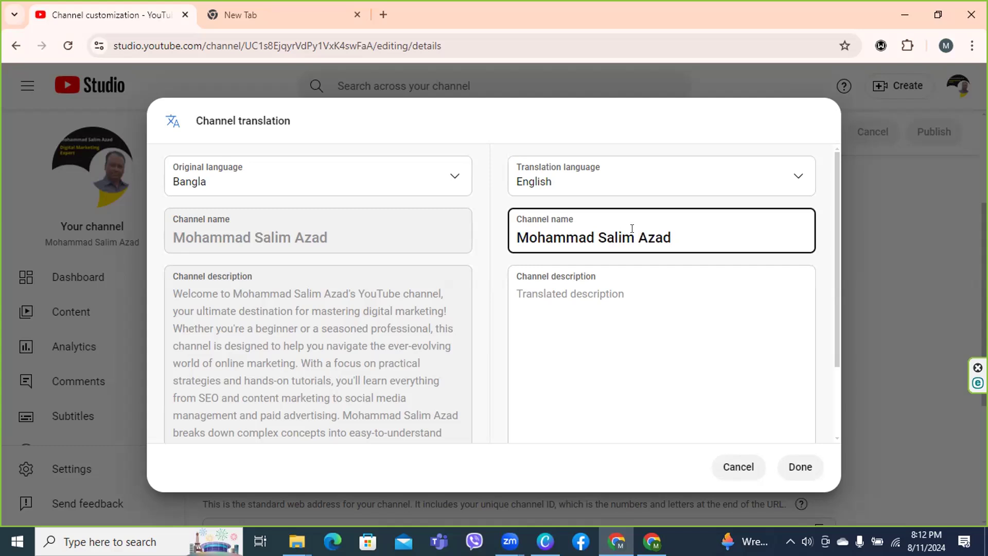
click(175, 293)
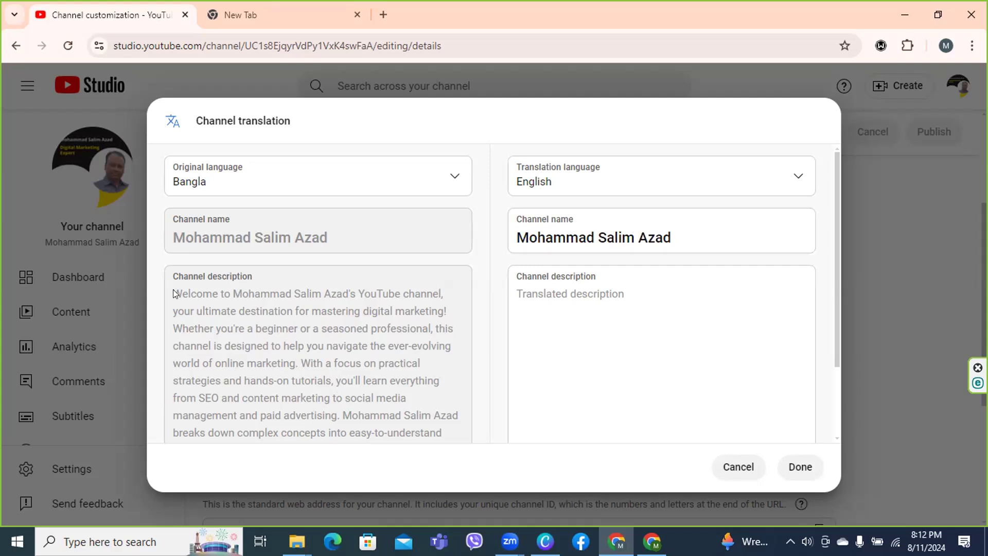
Copy the original description into the English description field and save the translation with Done
double_click(175, 294)
click(175, 293)
key(shift)
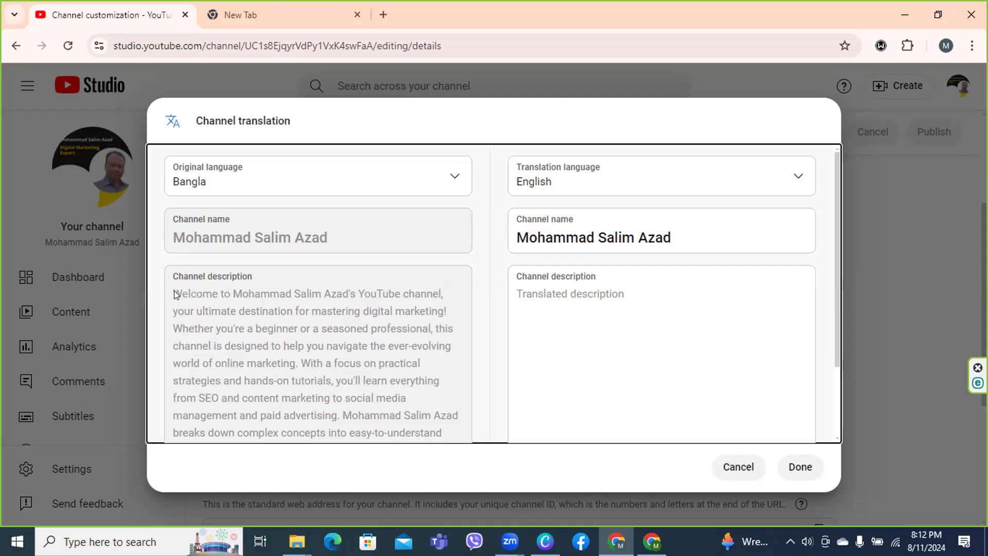
double_click(175, 293)
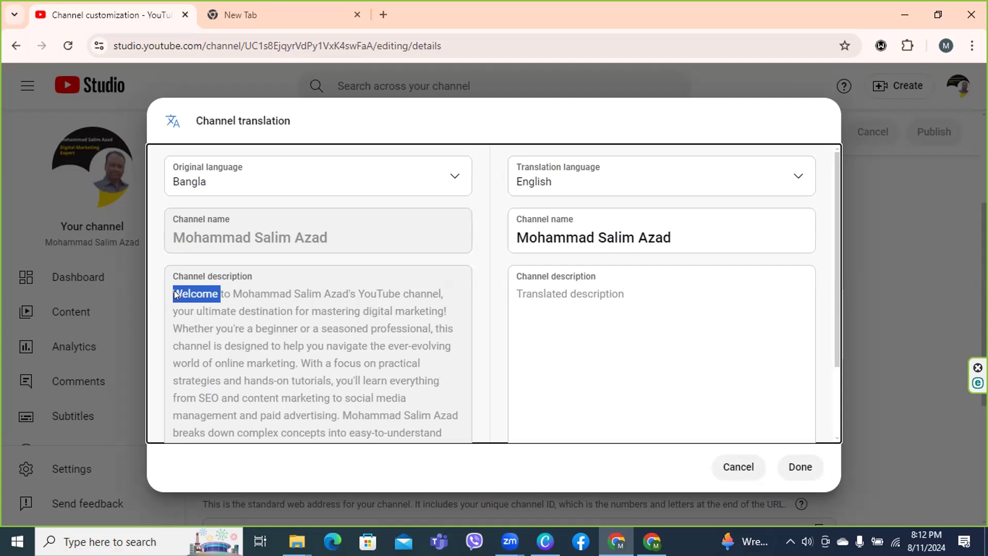
key(shift+Down)
key(shift+Down)
key(shift+Down)
key(shift+Down)
key(shift+Down)
key(shift+Down)
key(shift+Down)
key(shift+Down)
key(shift+Down)
key(shift+Down)
key(shift+Down)
key(shift+Down)
key(ctrl+c)
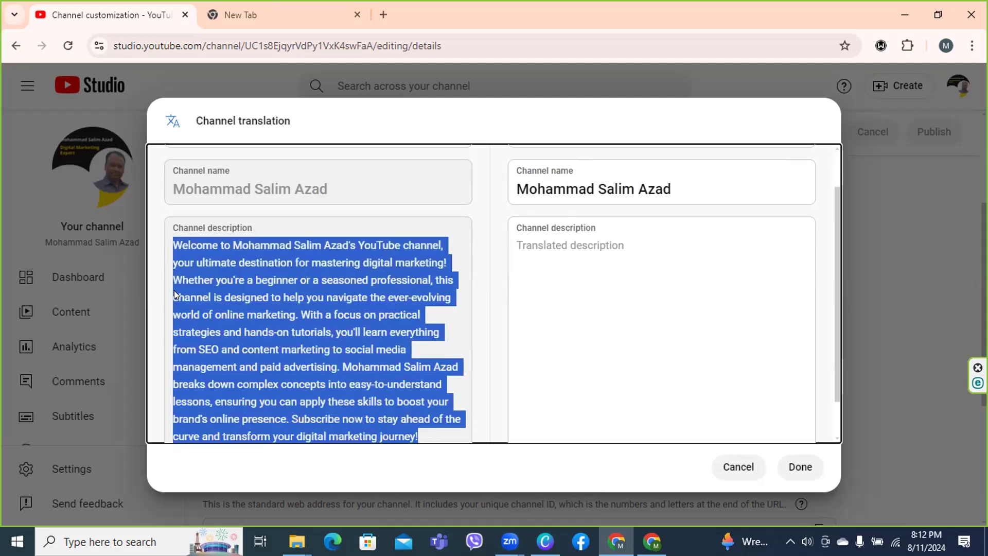
click(573, 250)
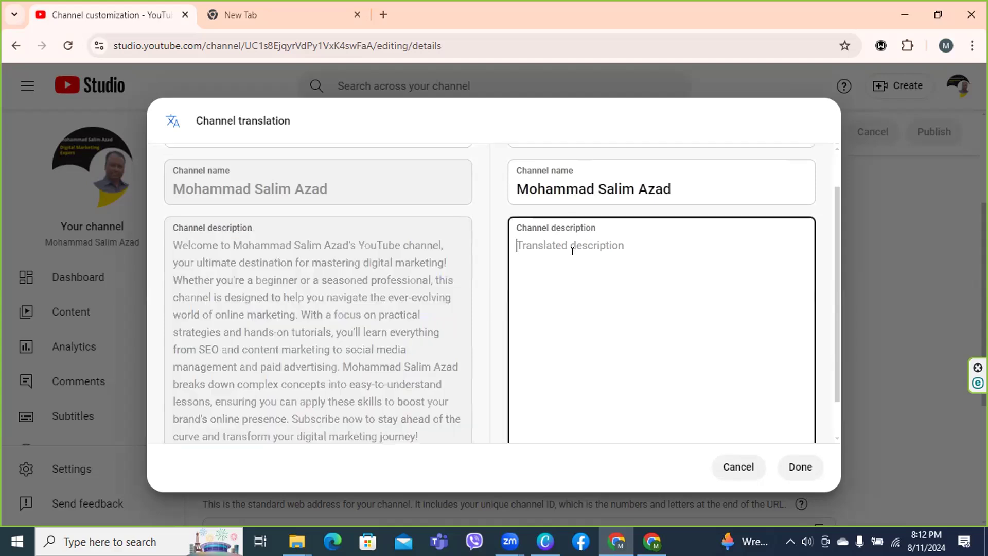
key(ctrl+v)
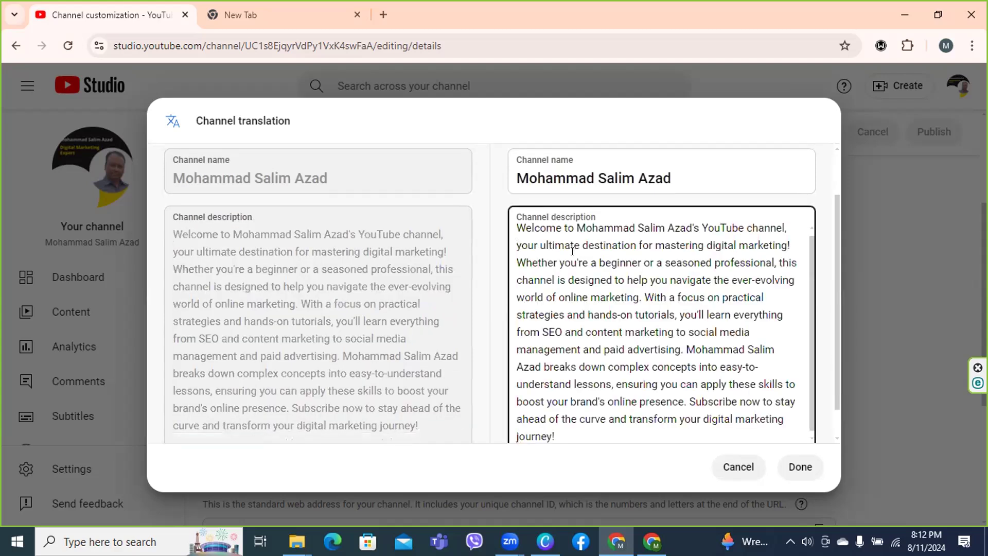
click(797, 469)
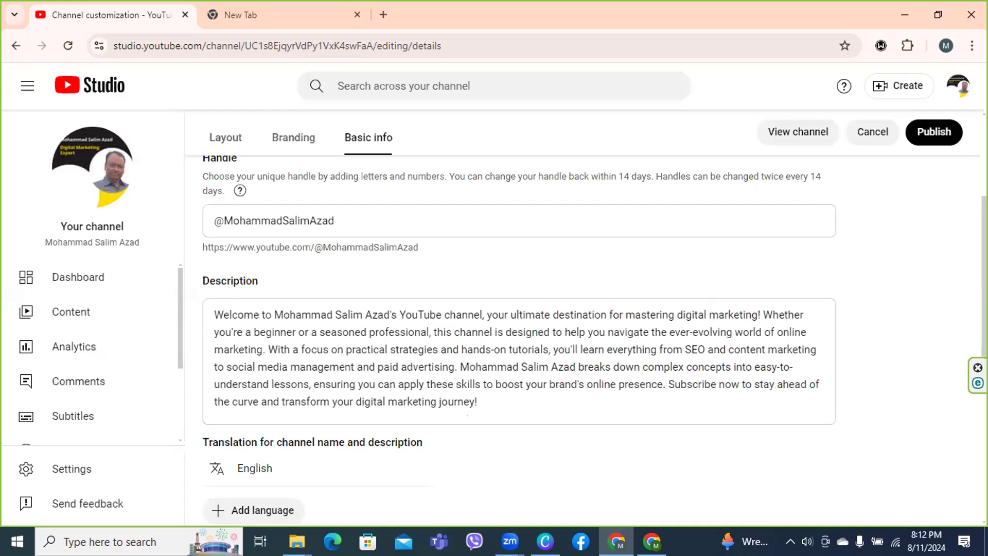
scroll(519, 340, down, 4)
scroll(369, 305, down, 2)
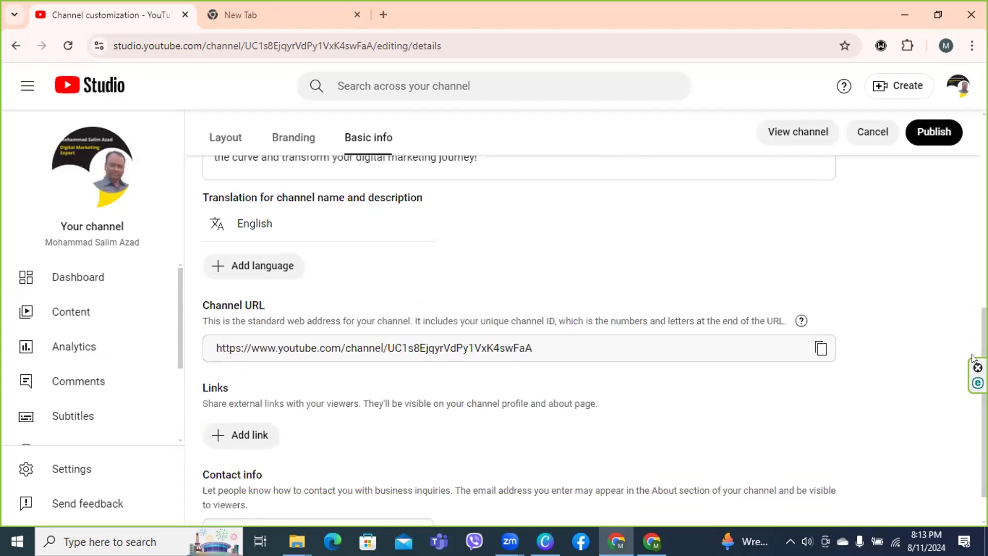
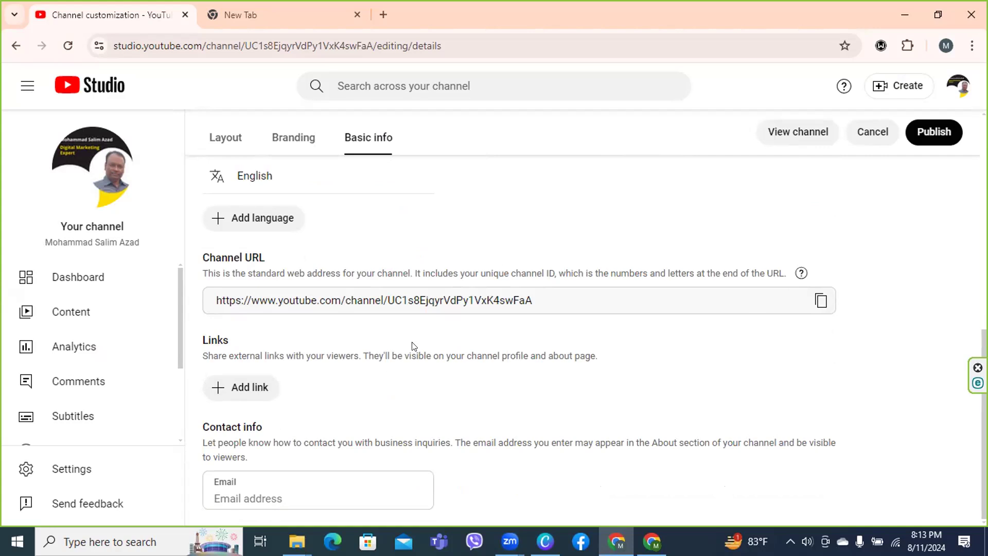
Add a link row under Links titled 'Facebook', fixing typos, and move to its URL field
click(232, 387)
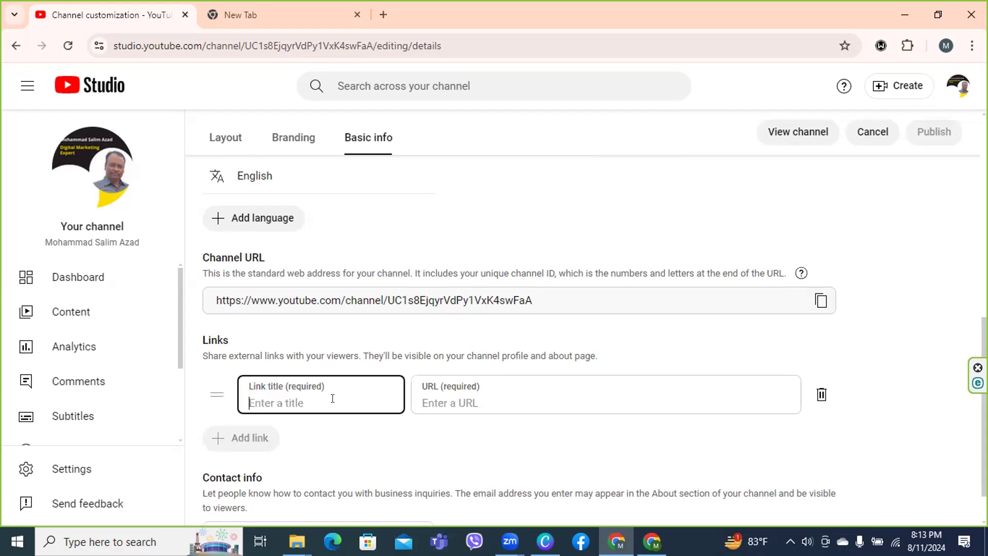
text(Facebook)
click(467, 402)
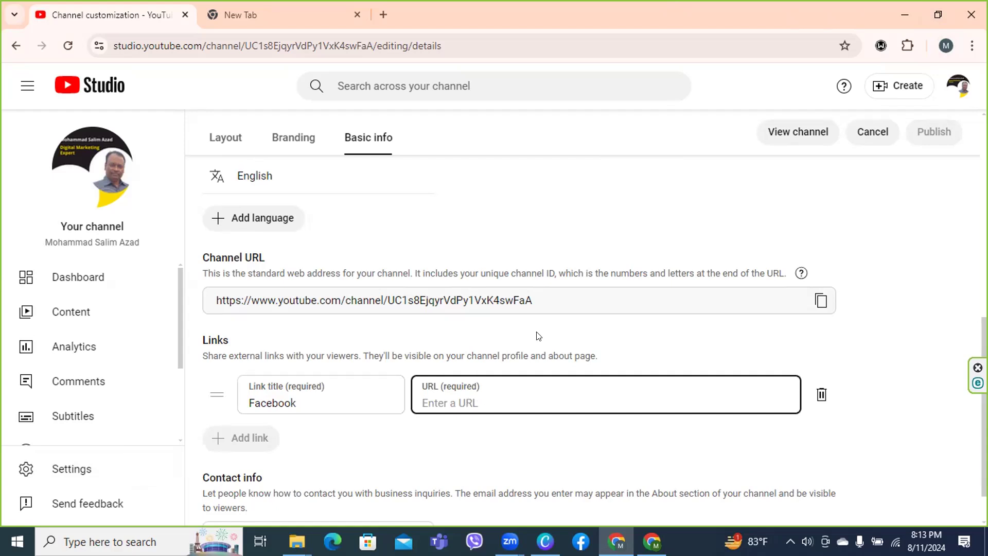
Launch Chrome from the desktop with the first profile and switch to the Google New Tab page
click(905, 11)
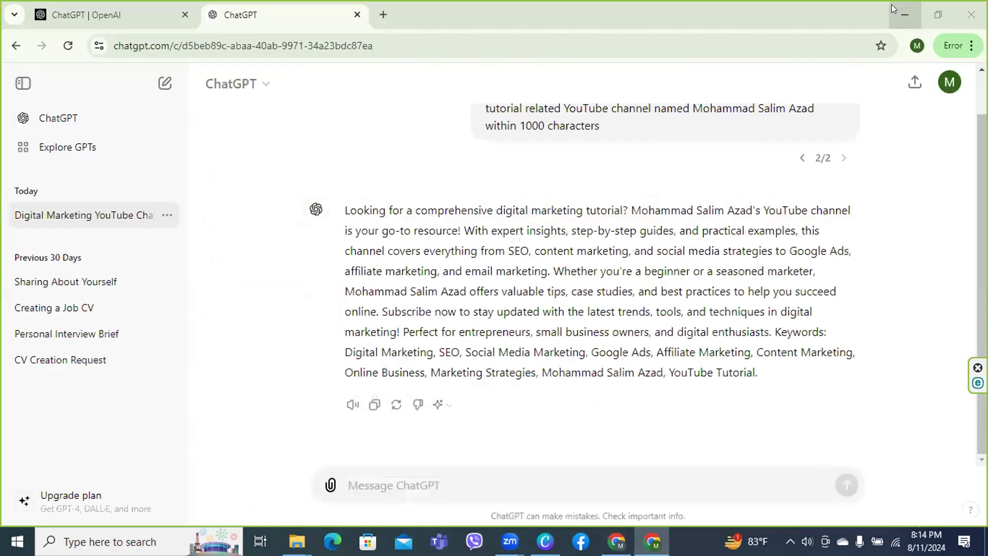
click(905, 11)
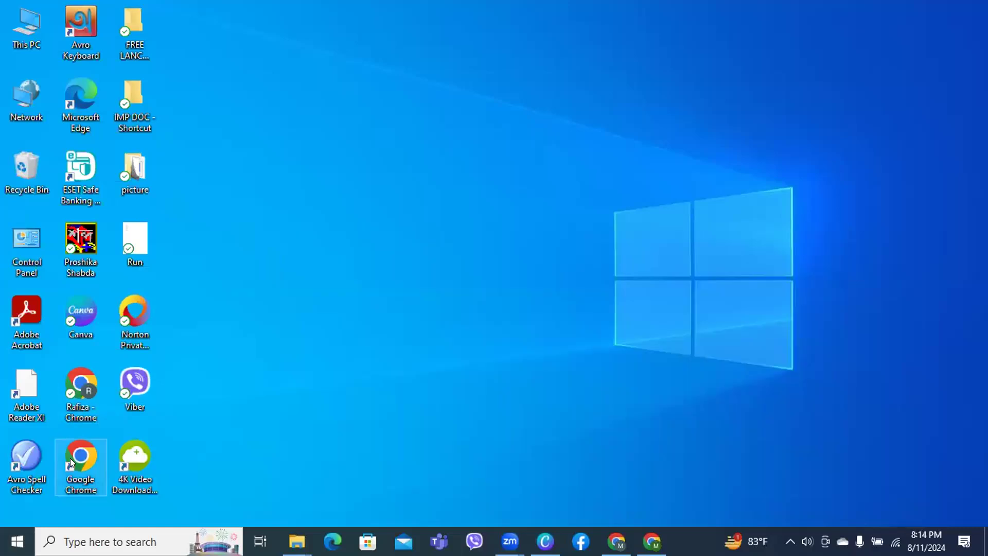
double_click(81, 457)
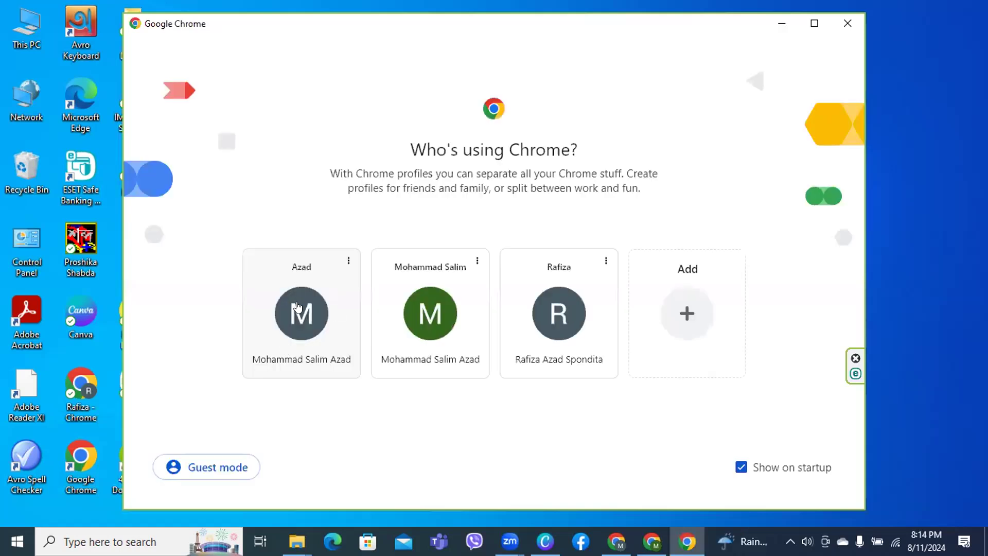
click(298, 307)
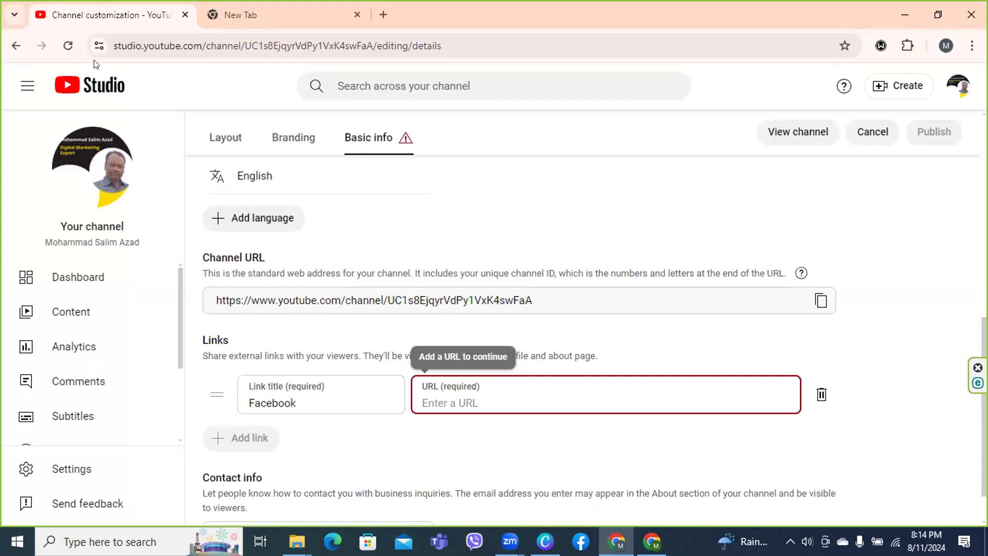
key(ctrl+Tab)
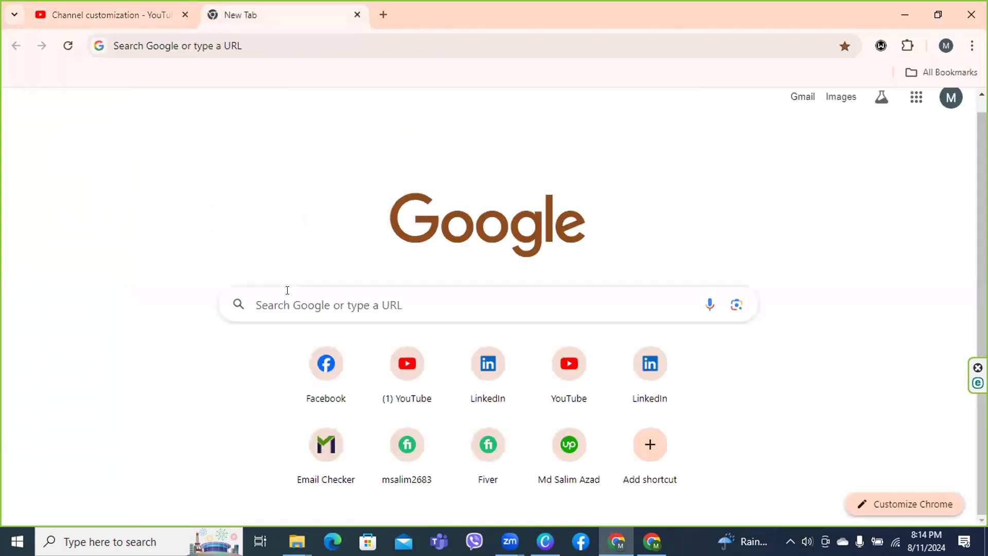
Open Facebook from the New Tab shortcuts, copy its address, and return to YouTube Studio
click(317, 367)
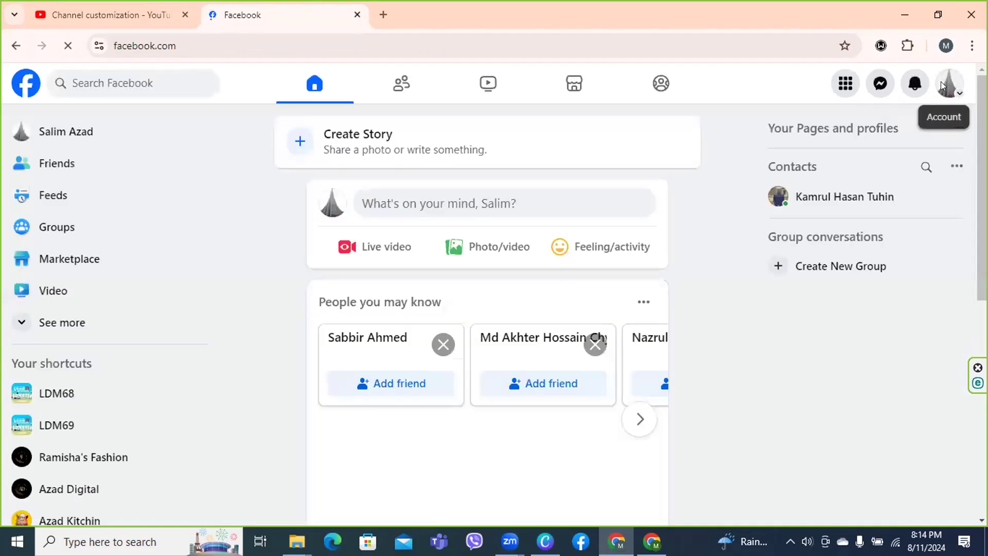
click(942, 84)
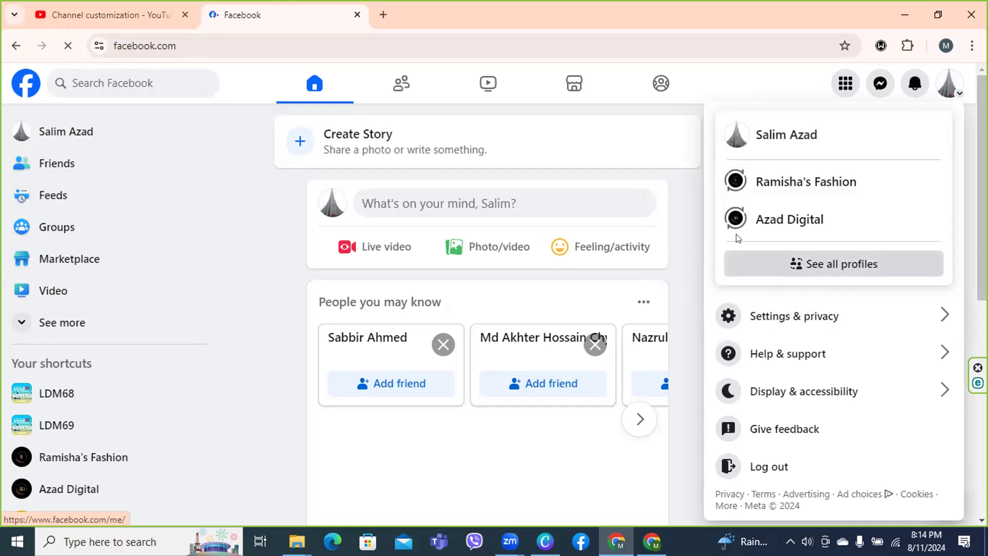
key(ctrl+l)
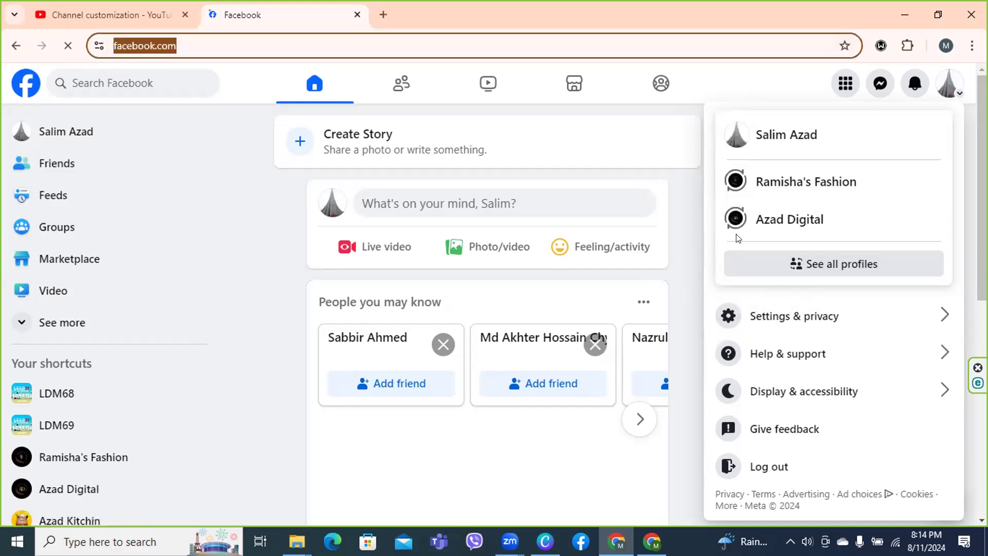
right_click(233, 50)
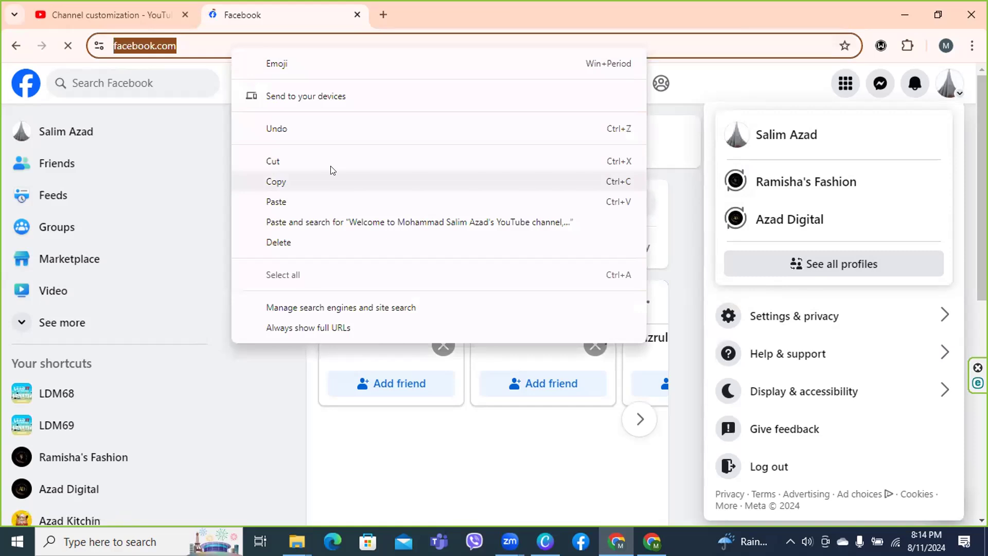
click(332, 179)
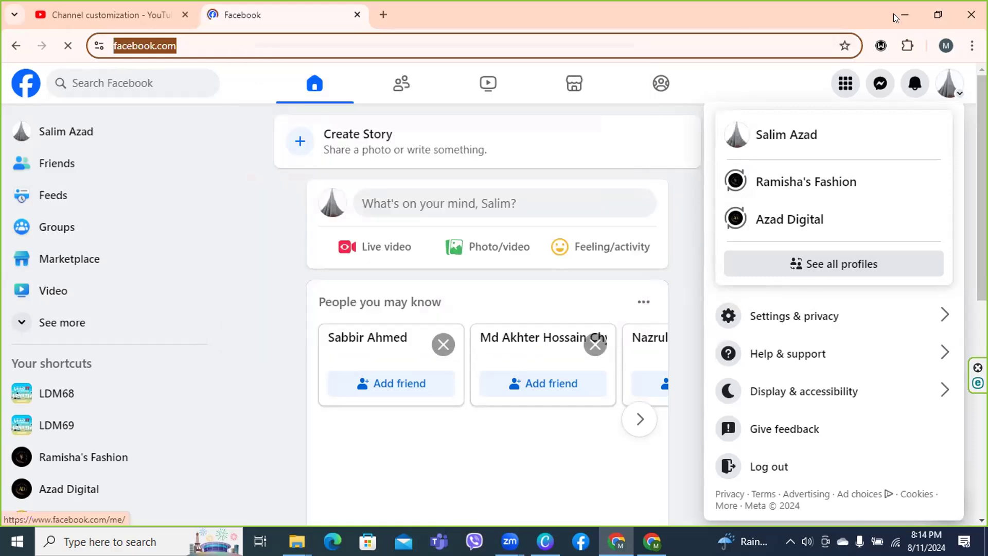
click(128, 15)
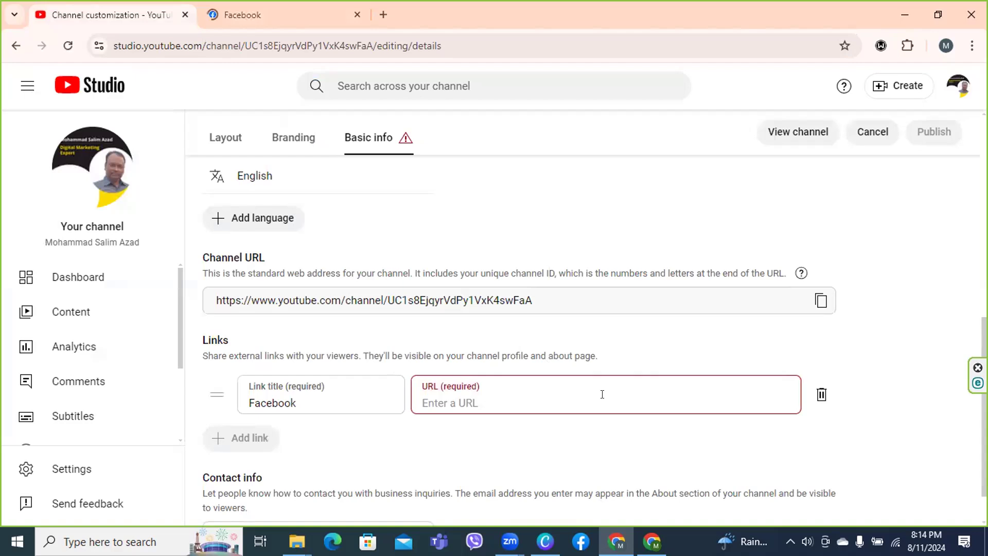
click(606, 402)
right_click(606, 402)
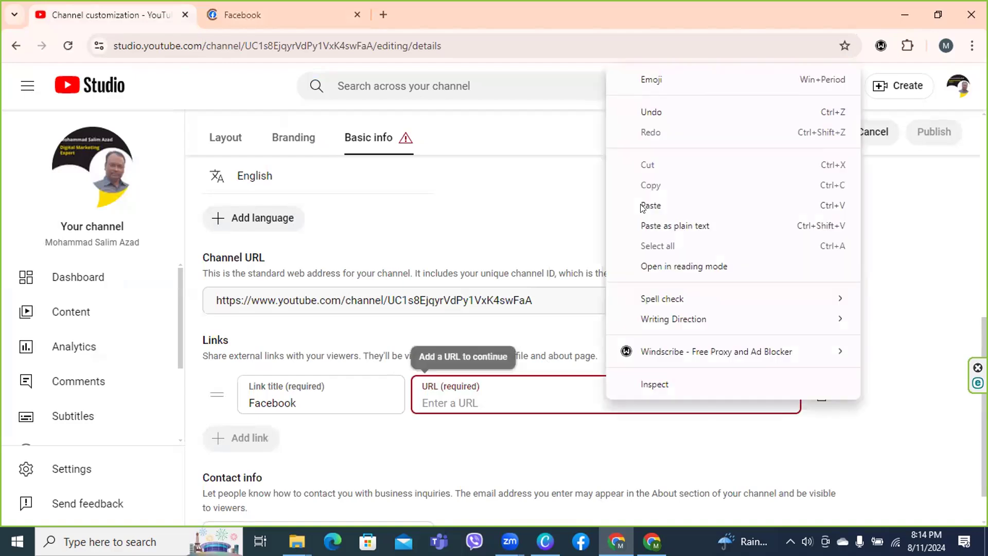
click(641, 207)
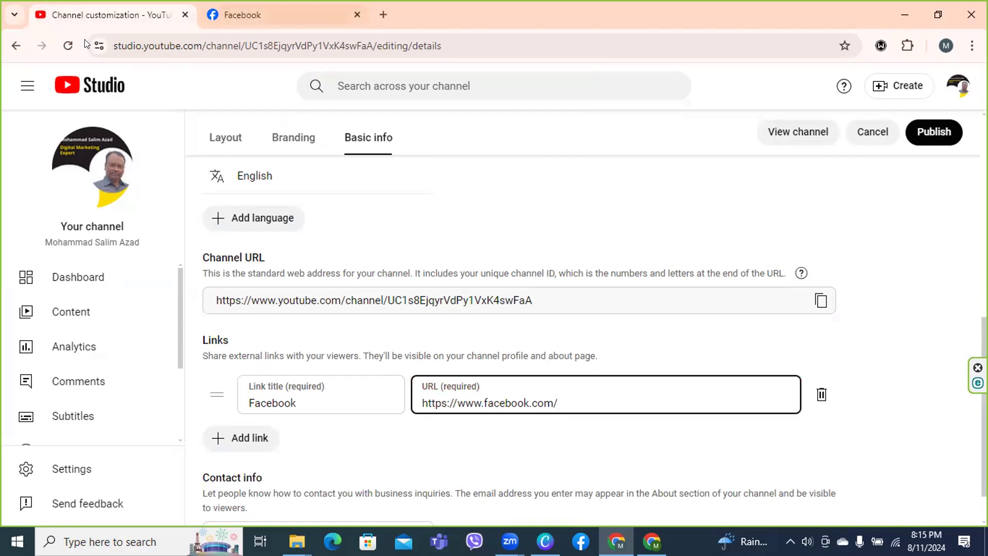
key(ctrl+Tab)
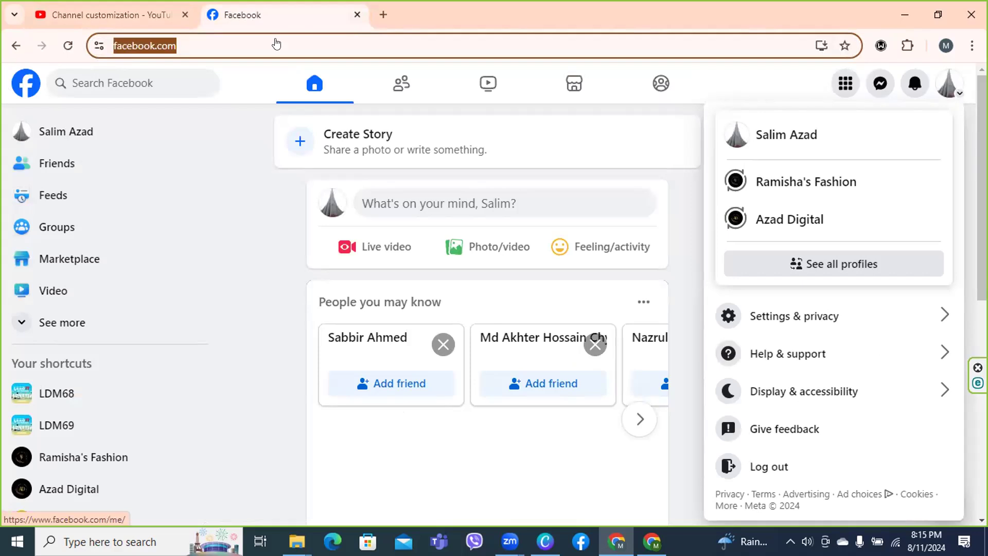
Open your Facebook profile from the left sidebar, select its address, and go back to YouTube Studio
click(66, 133)
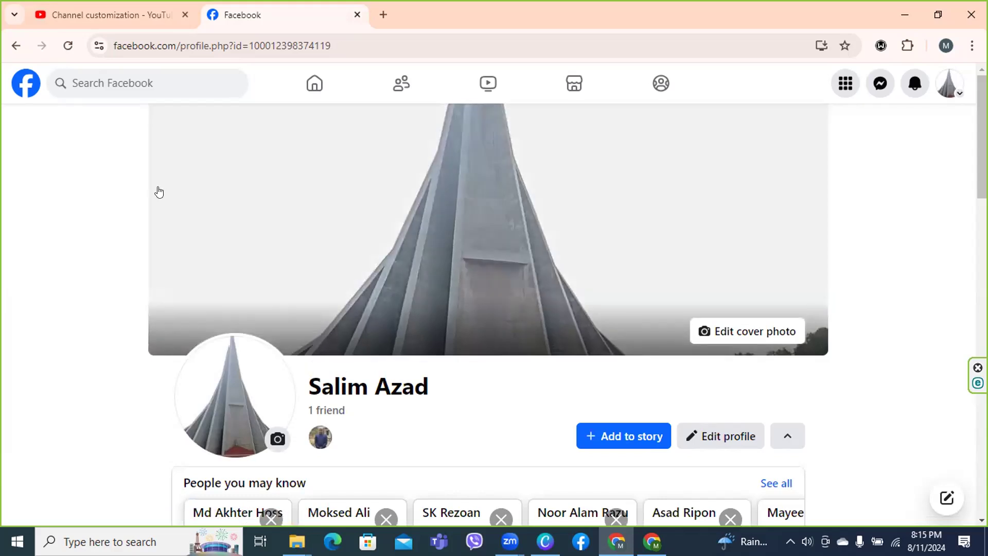
click(111, 45)
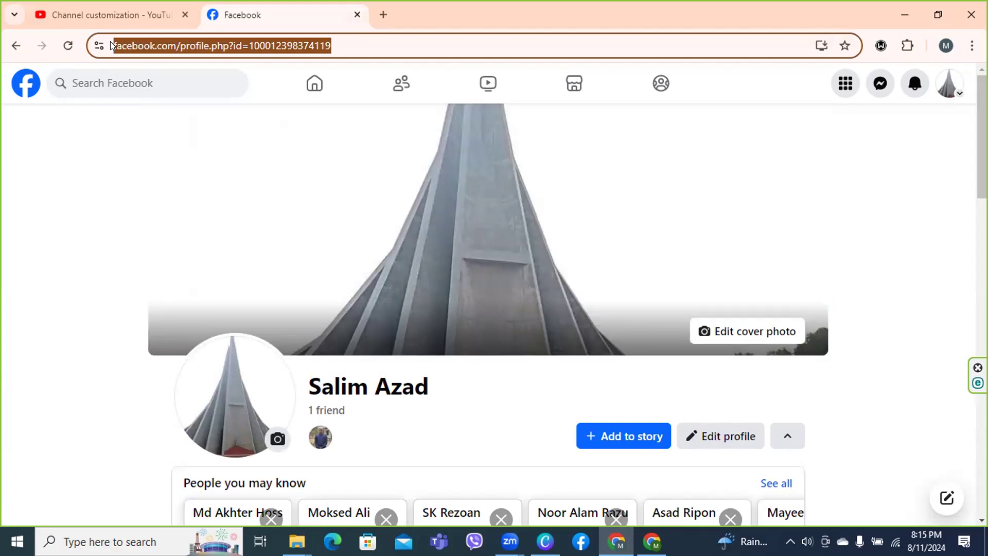
click(77, 19)
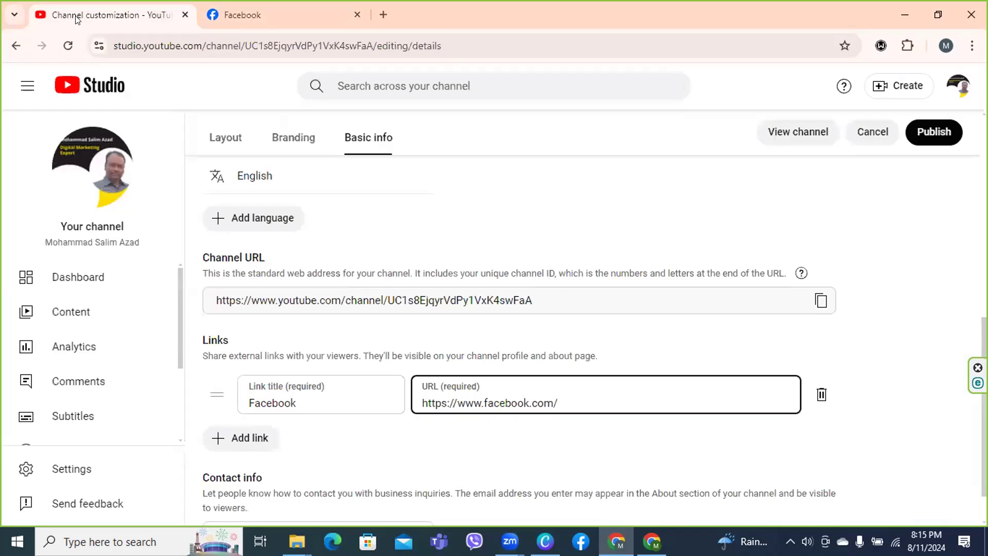
Replace the generic Facebook URL with the pasted profile address and publish the channel changes
click(572, 396)
drag(571, 392, 408, 393)
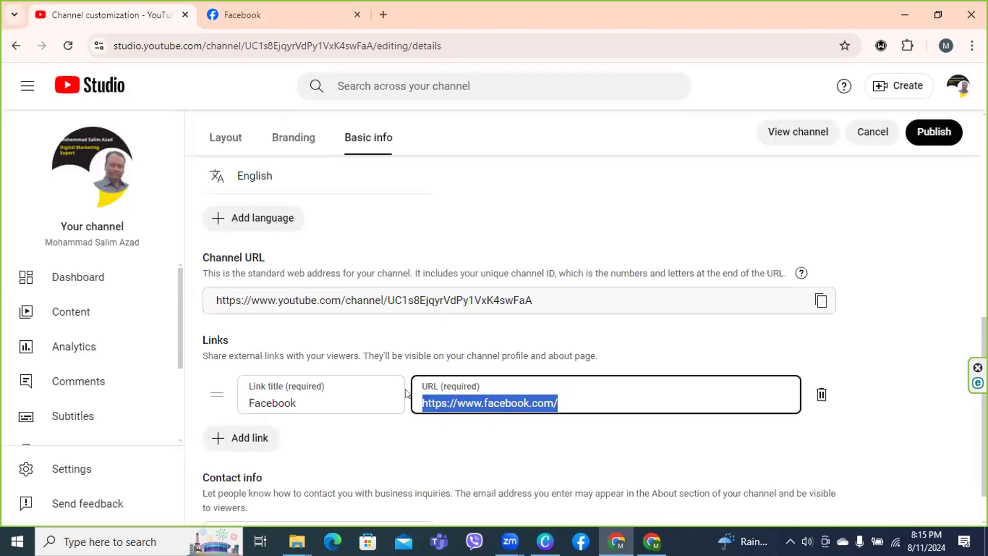
key(BackSpace)
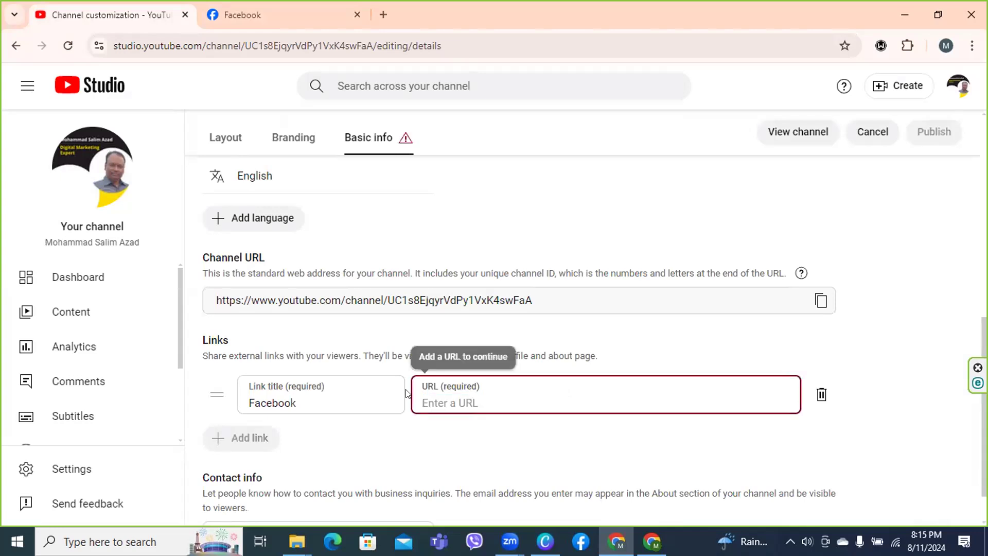
key(ctrl+v)
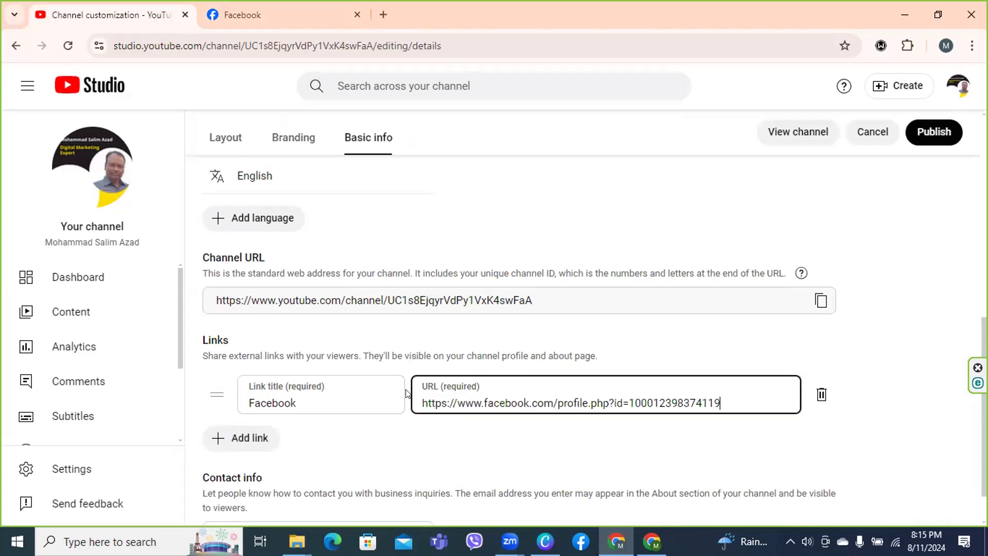
click(936, 133)
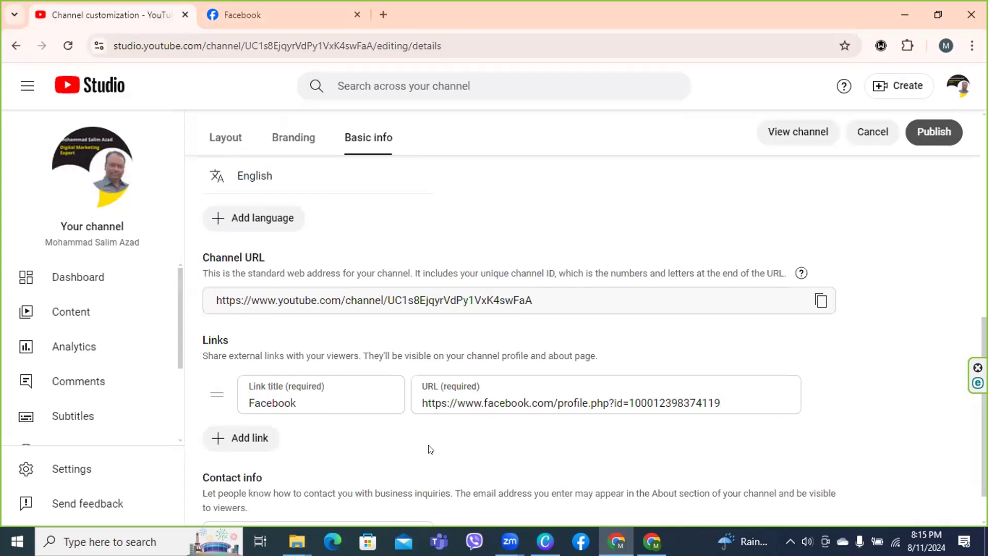
click(237, 439)
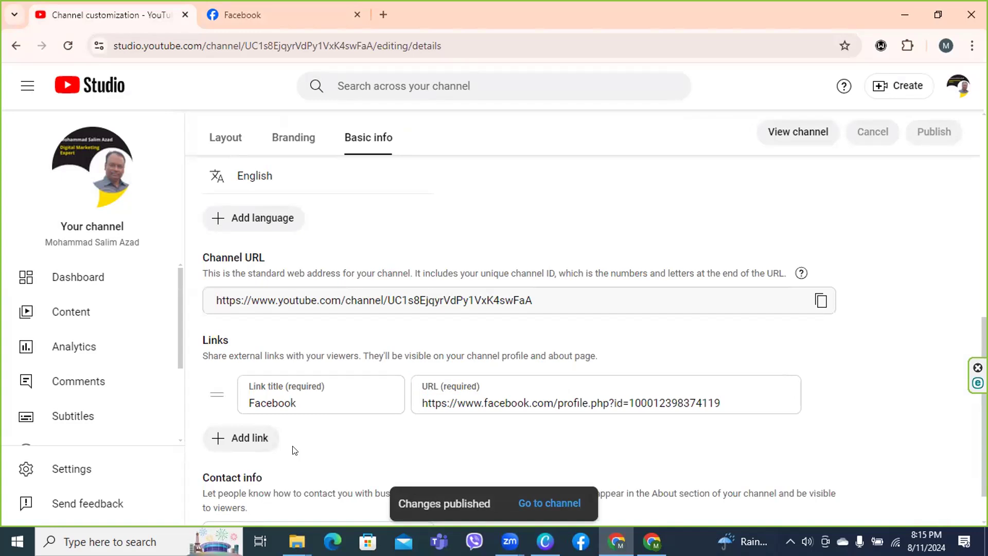
click(262, 438)
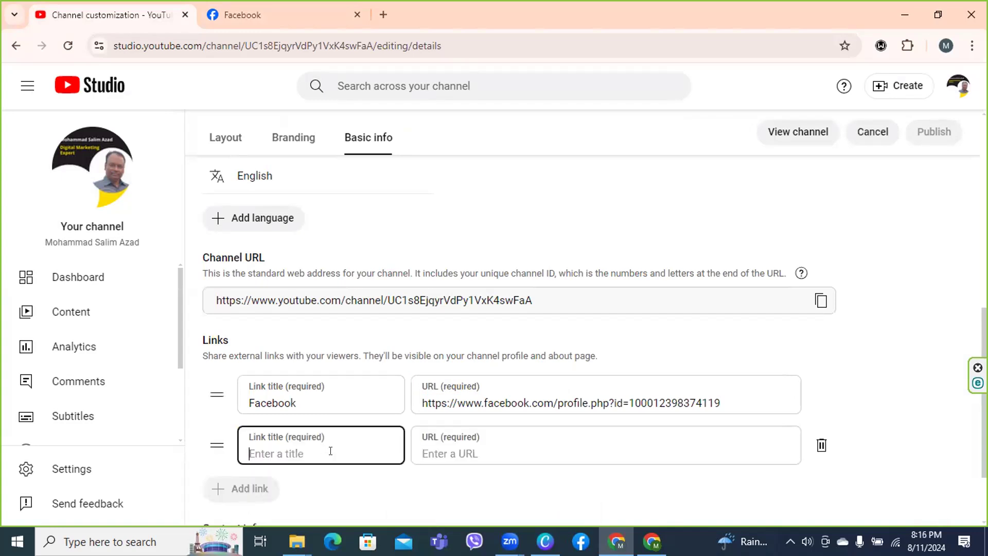
text(interest)
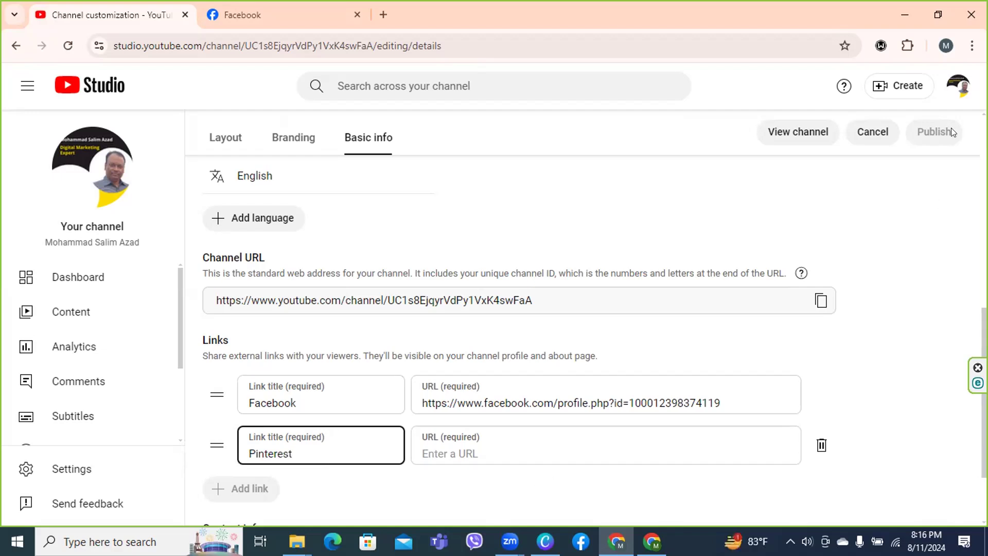
click(820, 447)
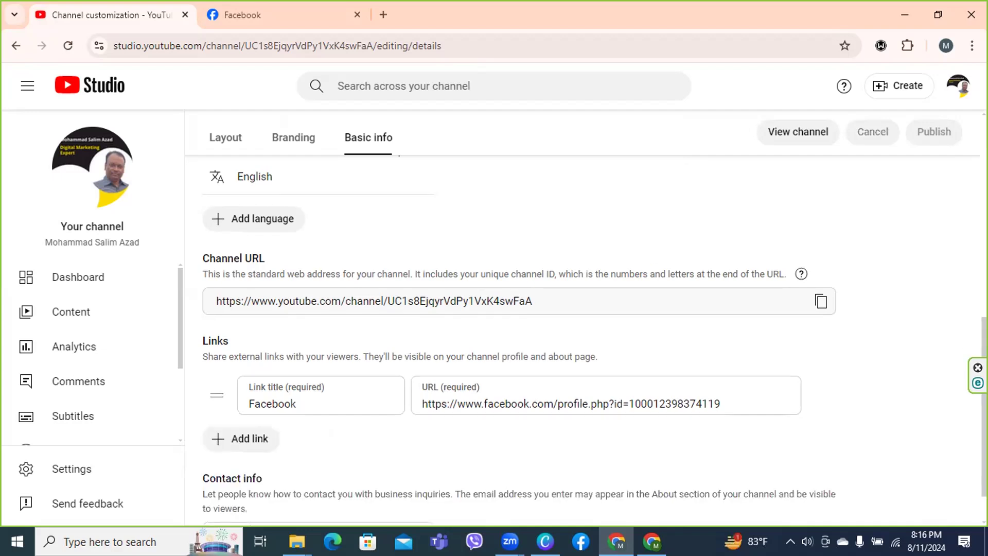
Enter the business contact email address under Contact info and publish the changes
scroll(595, 341, down, 1)
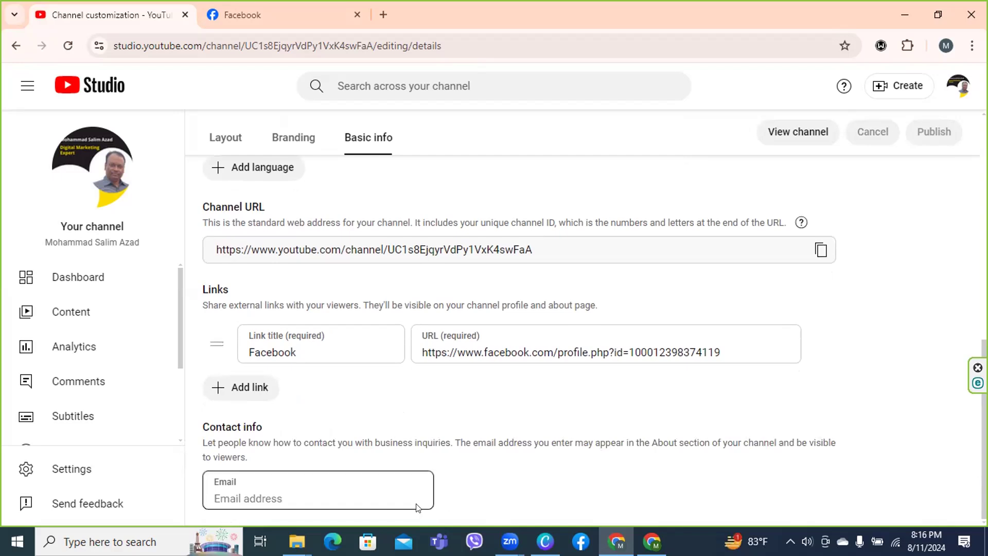
click(272, 498)
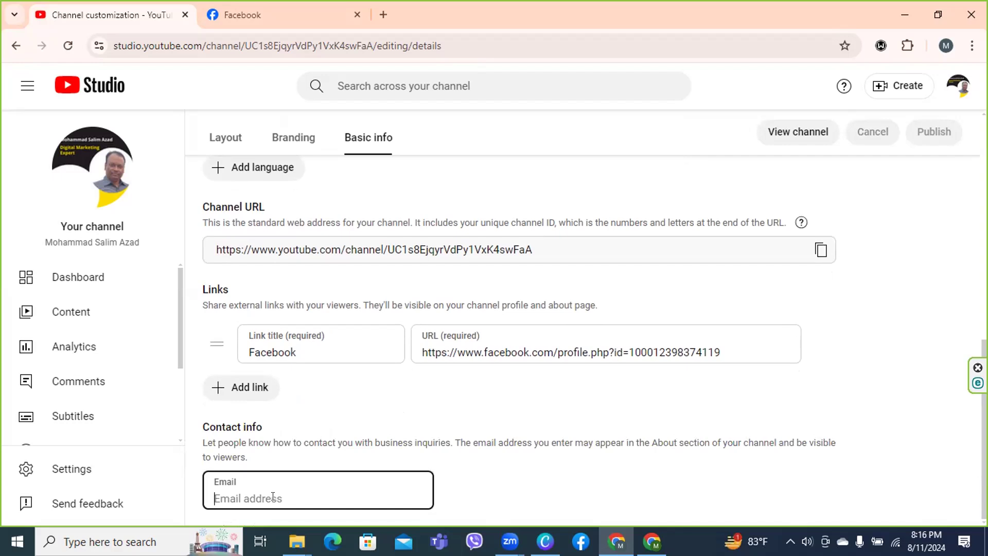
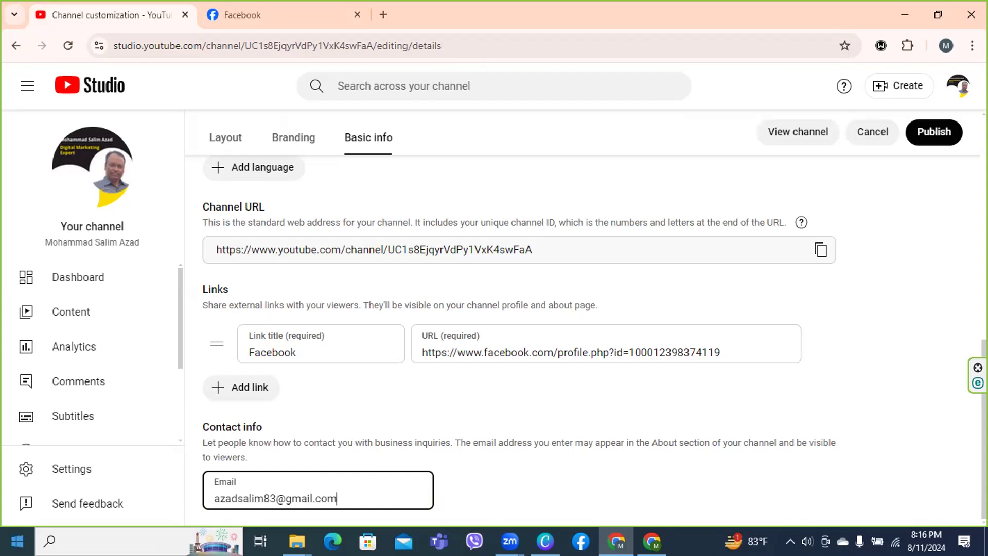
click(935, 133)
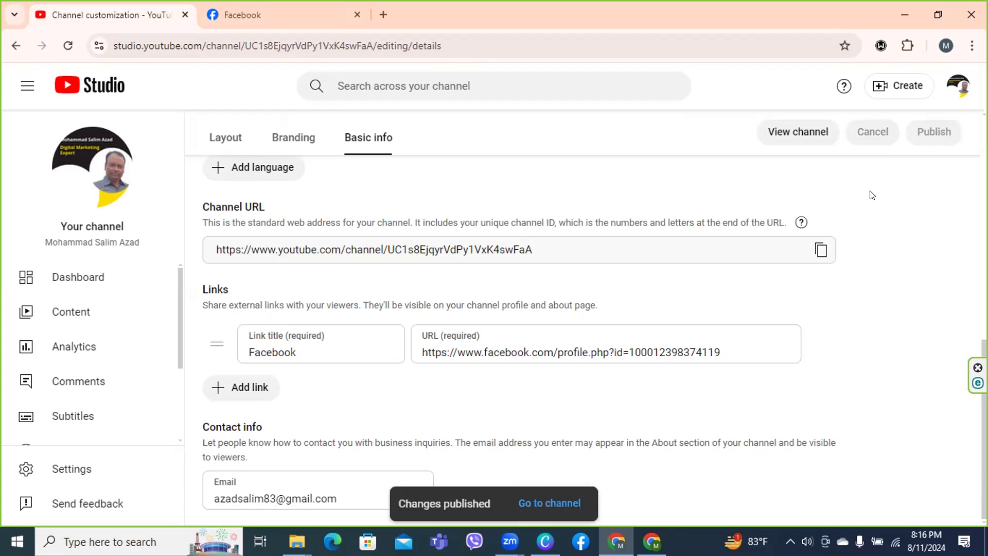
Go to the public channel page, close the Facebook tab, and scroll the full About details
click(533, 504)
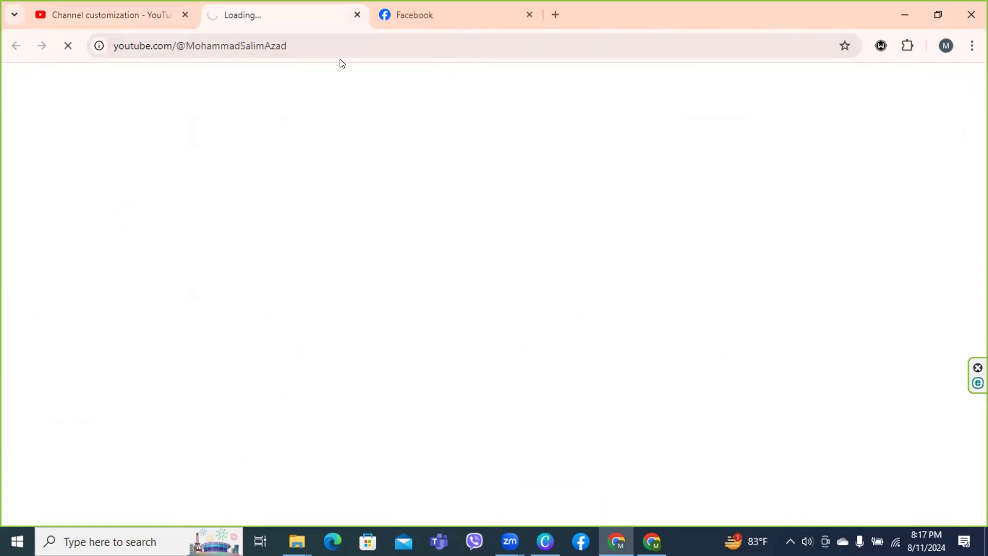
click(528, 16)
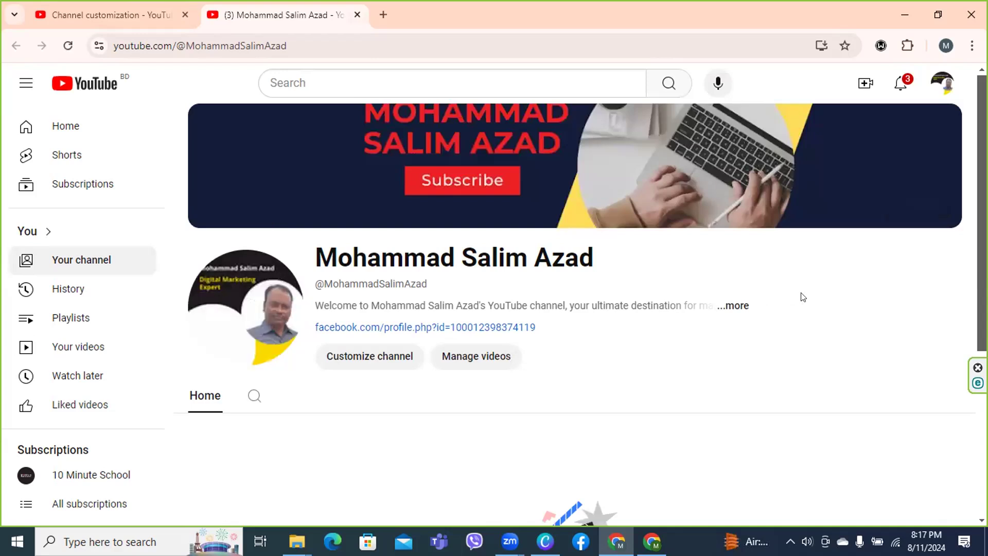
click(735, 307)
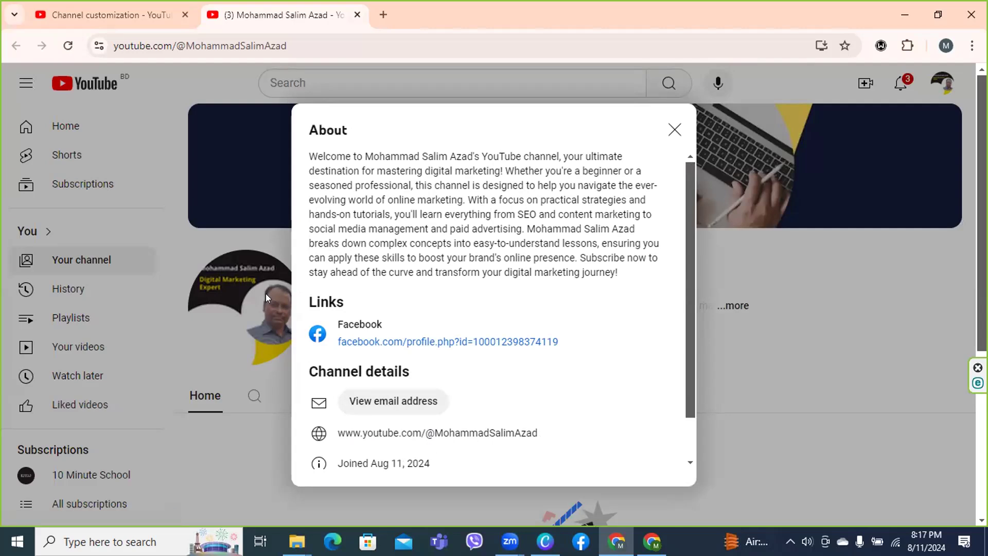
scroll(690, 411, down, 1)
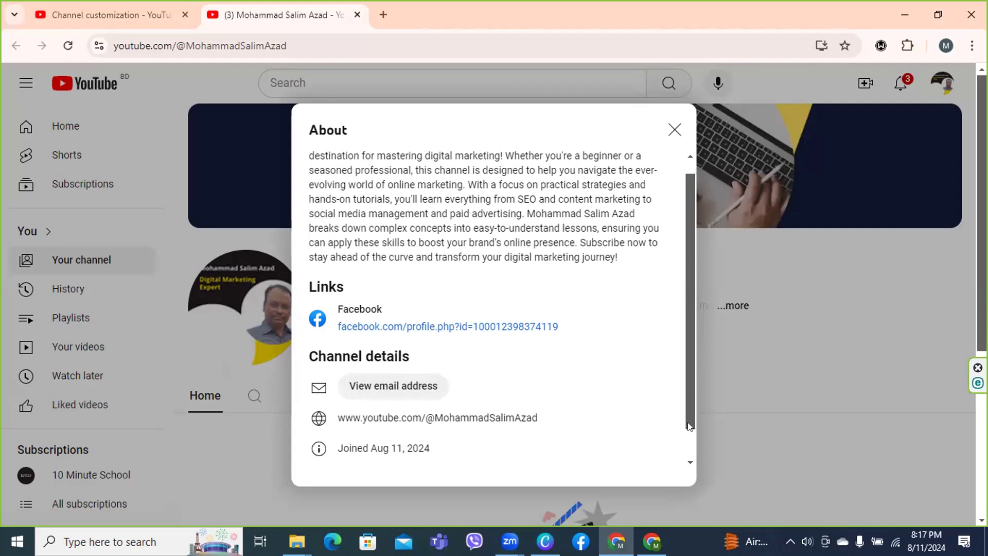
drag(690, 411, 690, 444)
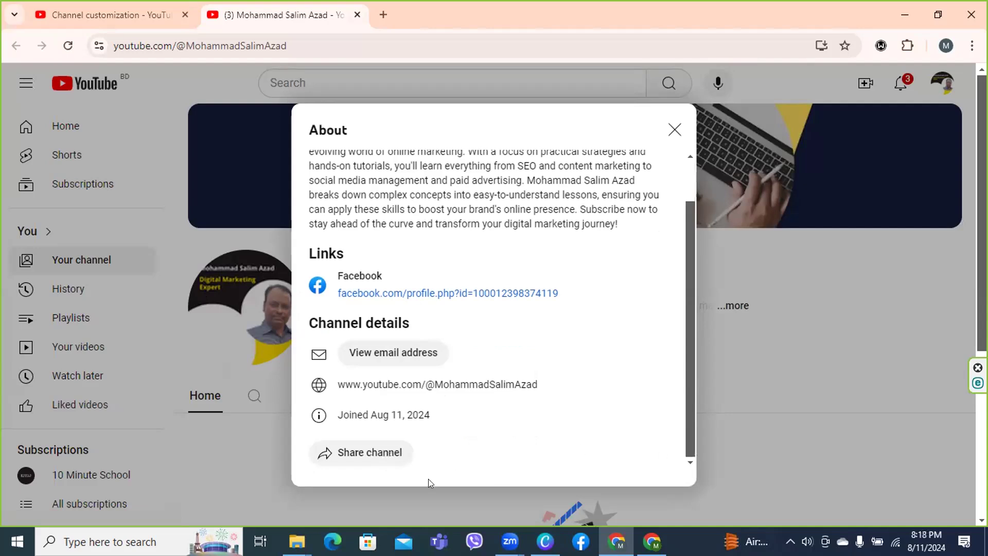